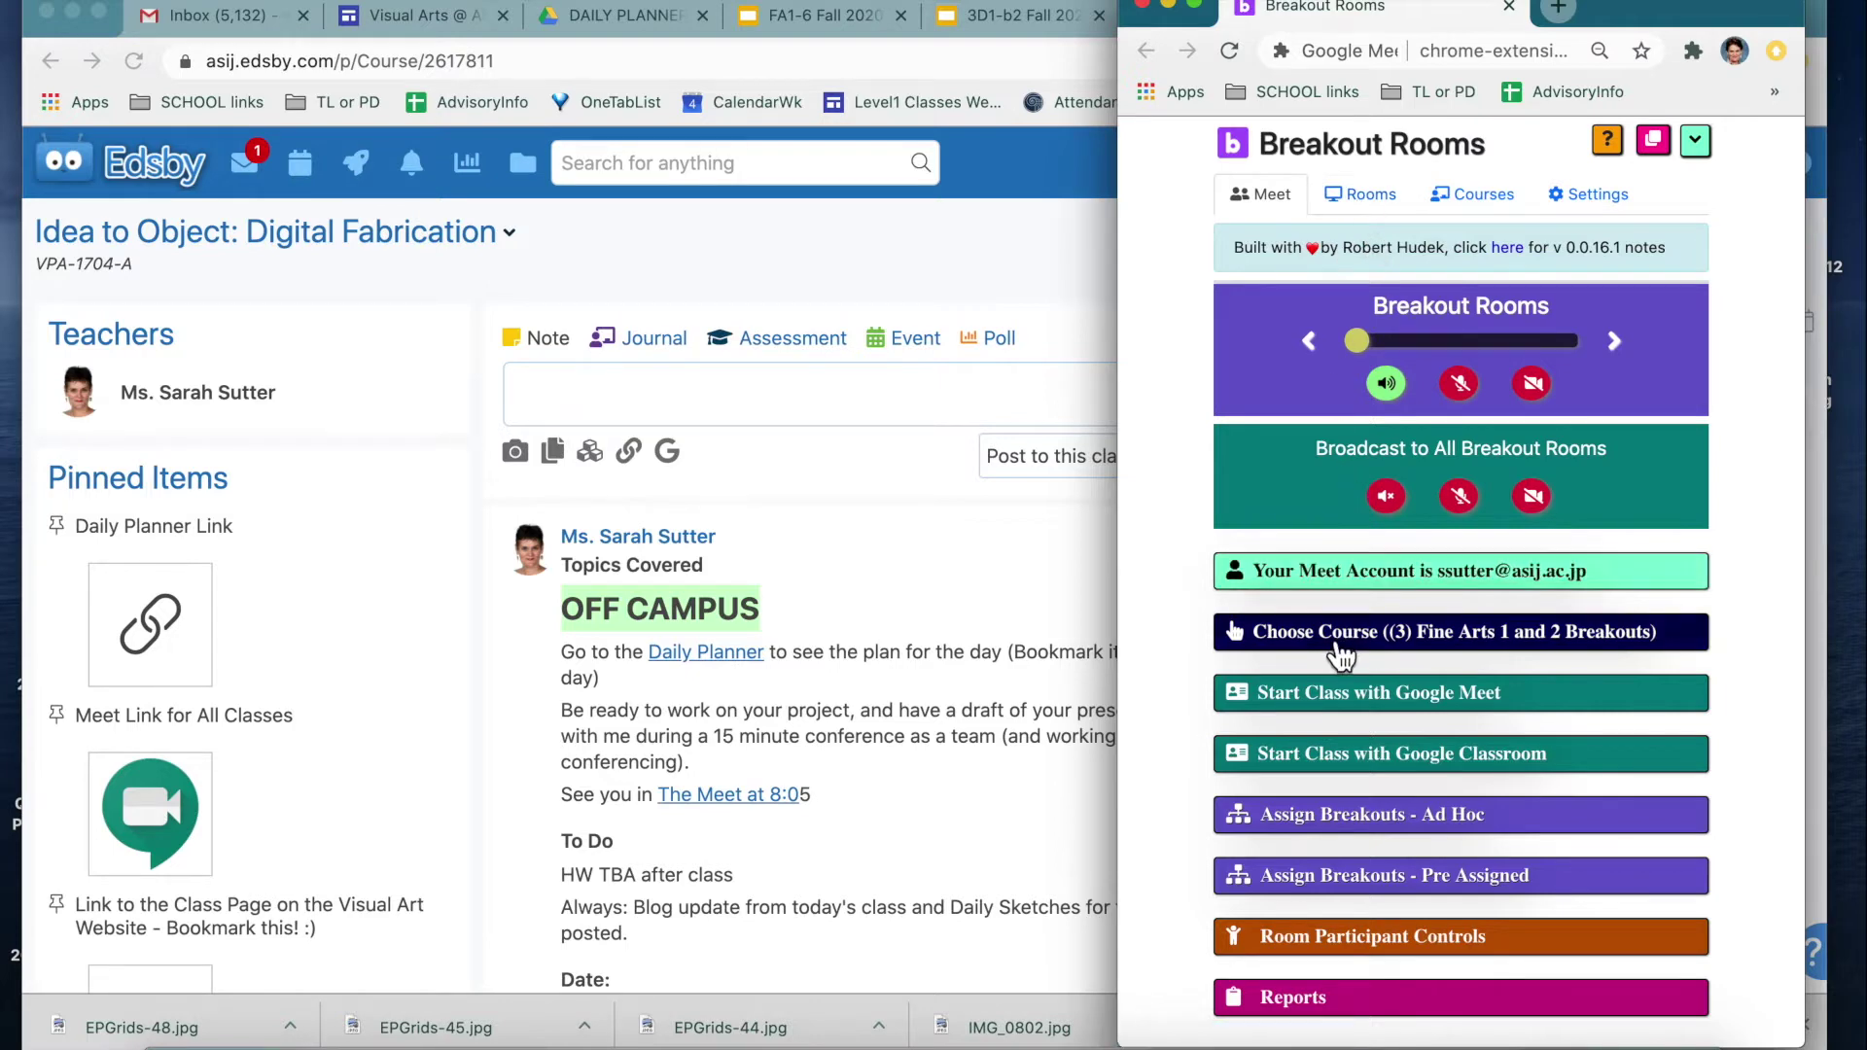
Step: Choose the (1) Idea to Object course and open its list of rooms
{"action": "left_click", "coordinate": [1351, 634]}
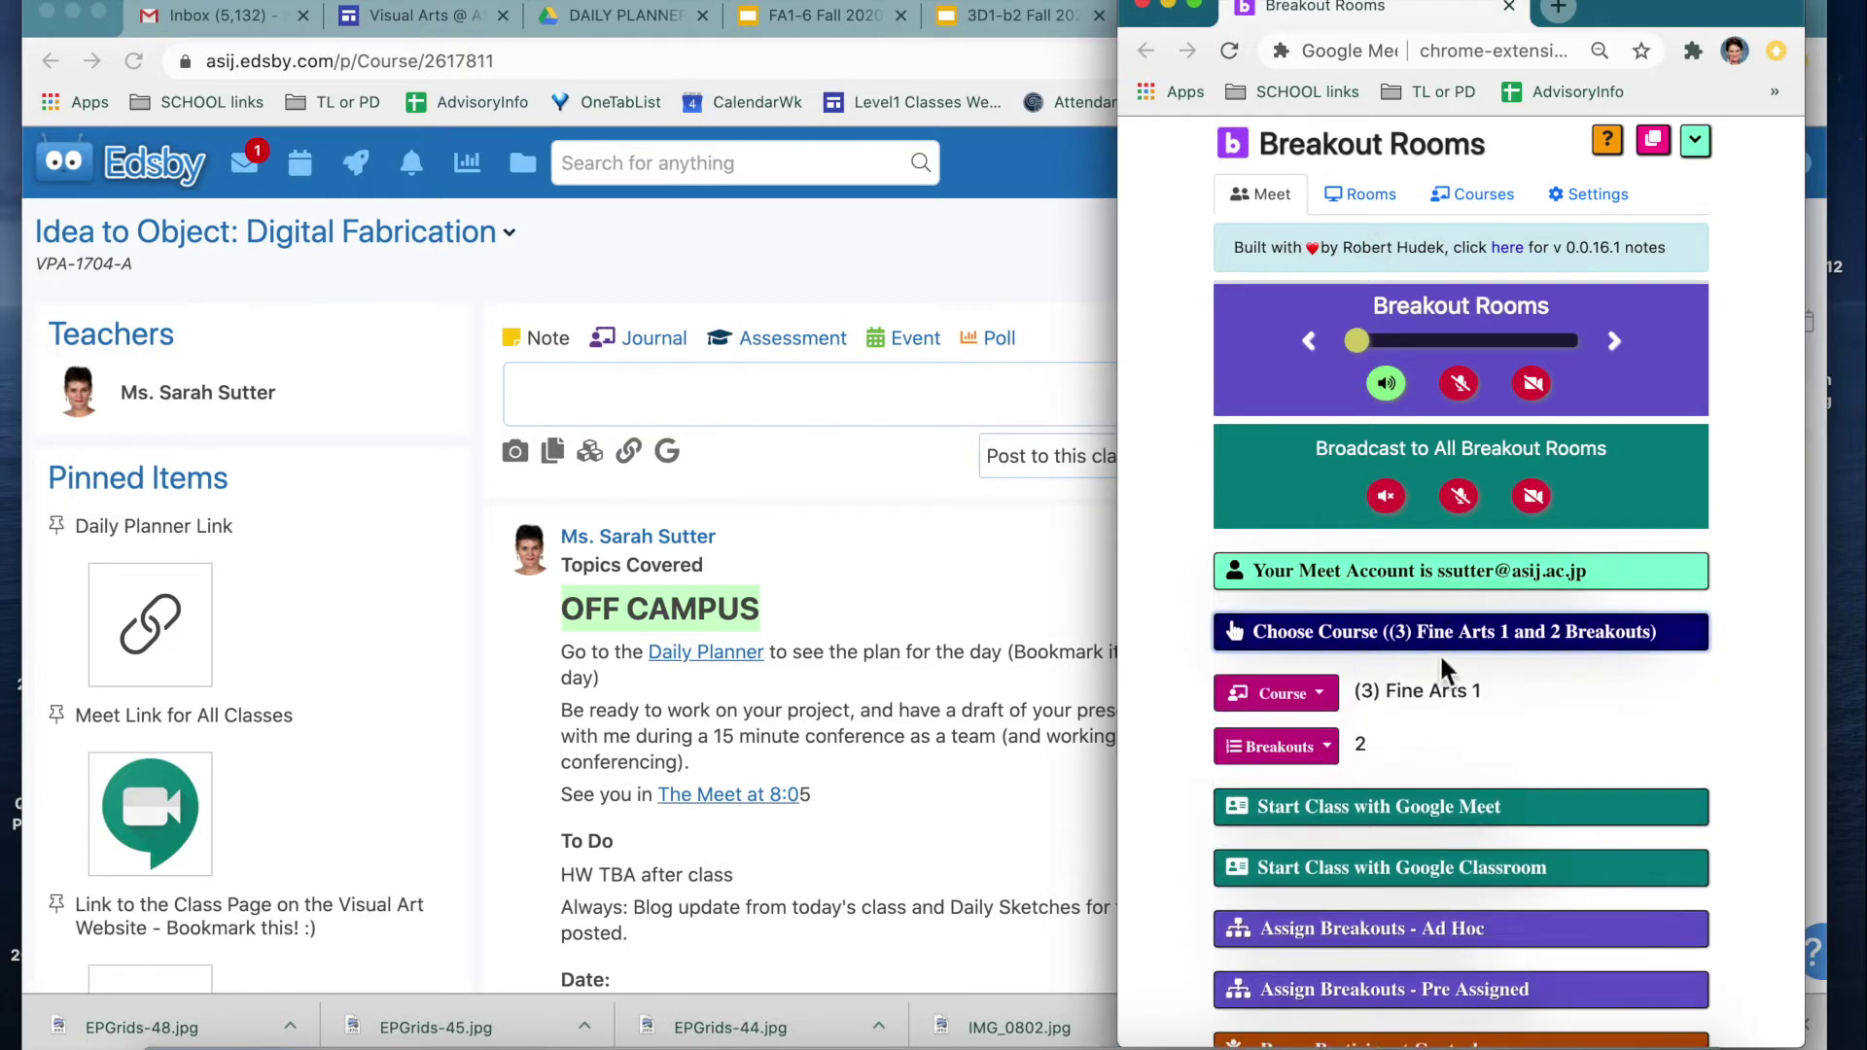
{"action": "left_click", "coordinate": [1328, 694]}
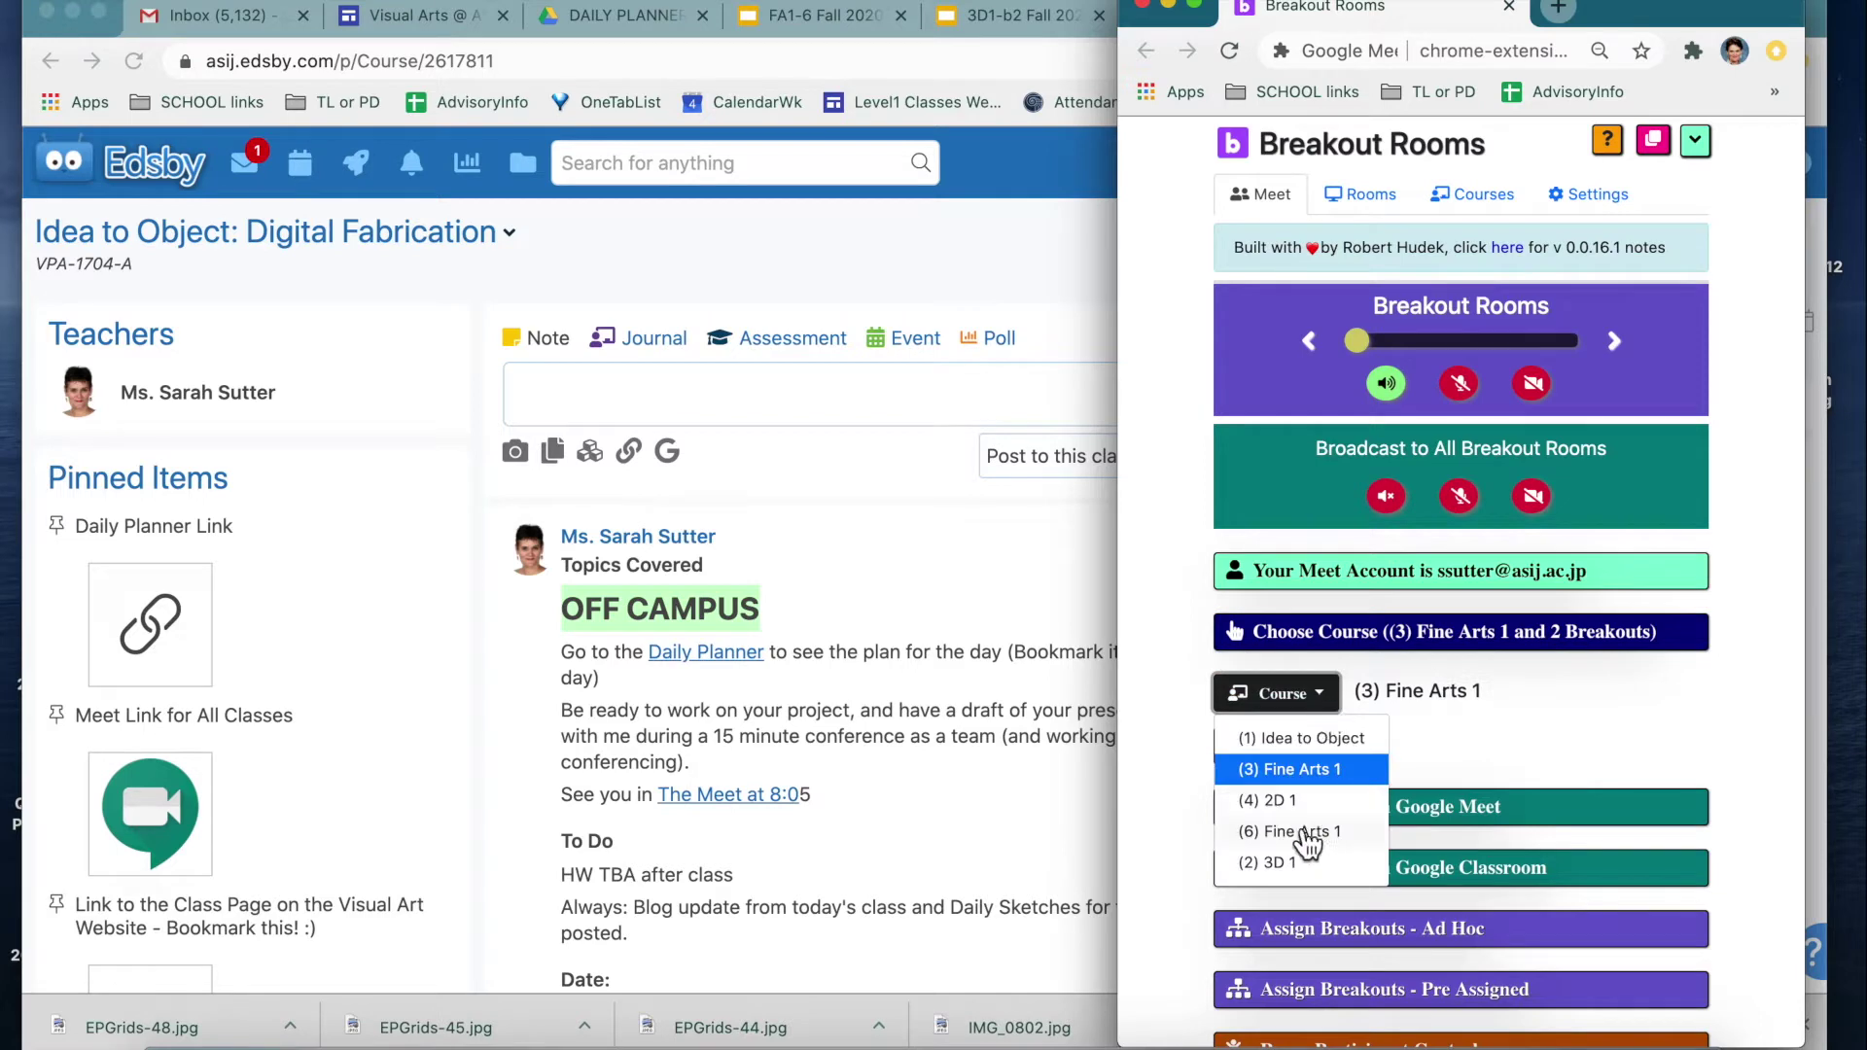
{"action": "left_click", "coordinate": [1299, 739]}
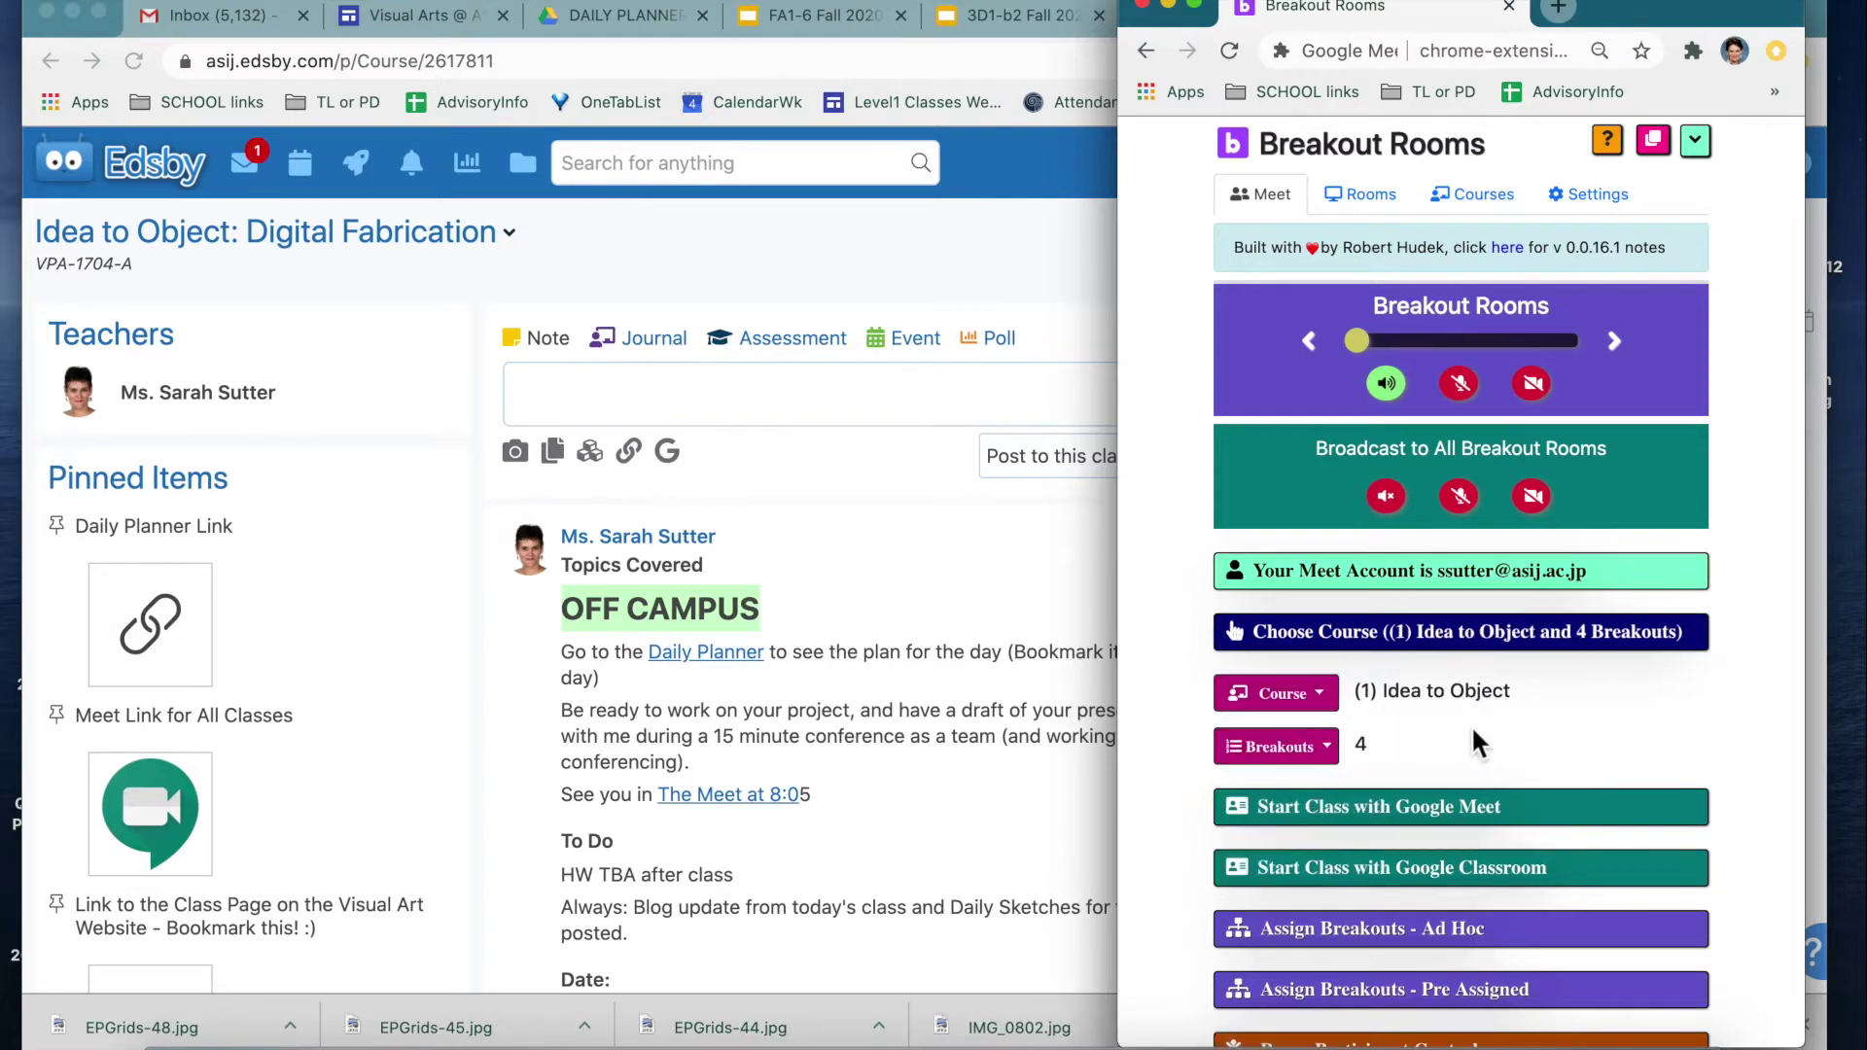
{"action": "scroll", "coordinate": [1470, 725], "scroll_direction": "down", "scroll_amount": 2}
{"action": "scroll", "coordinate": [1483, 739], "scroll_direction": "up", "scroll_amount": 2}
{"action": "left_click", "coordinate": [1380, 202]}
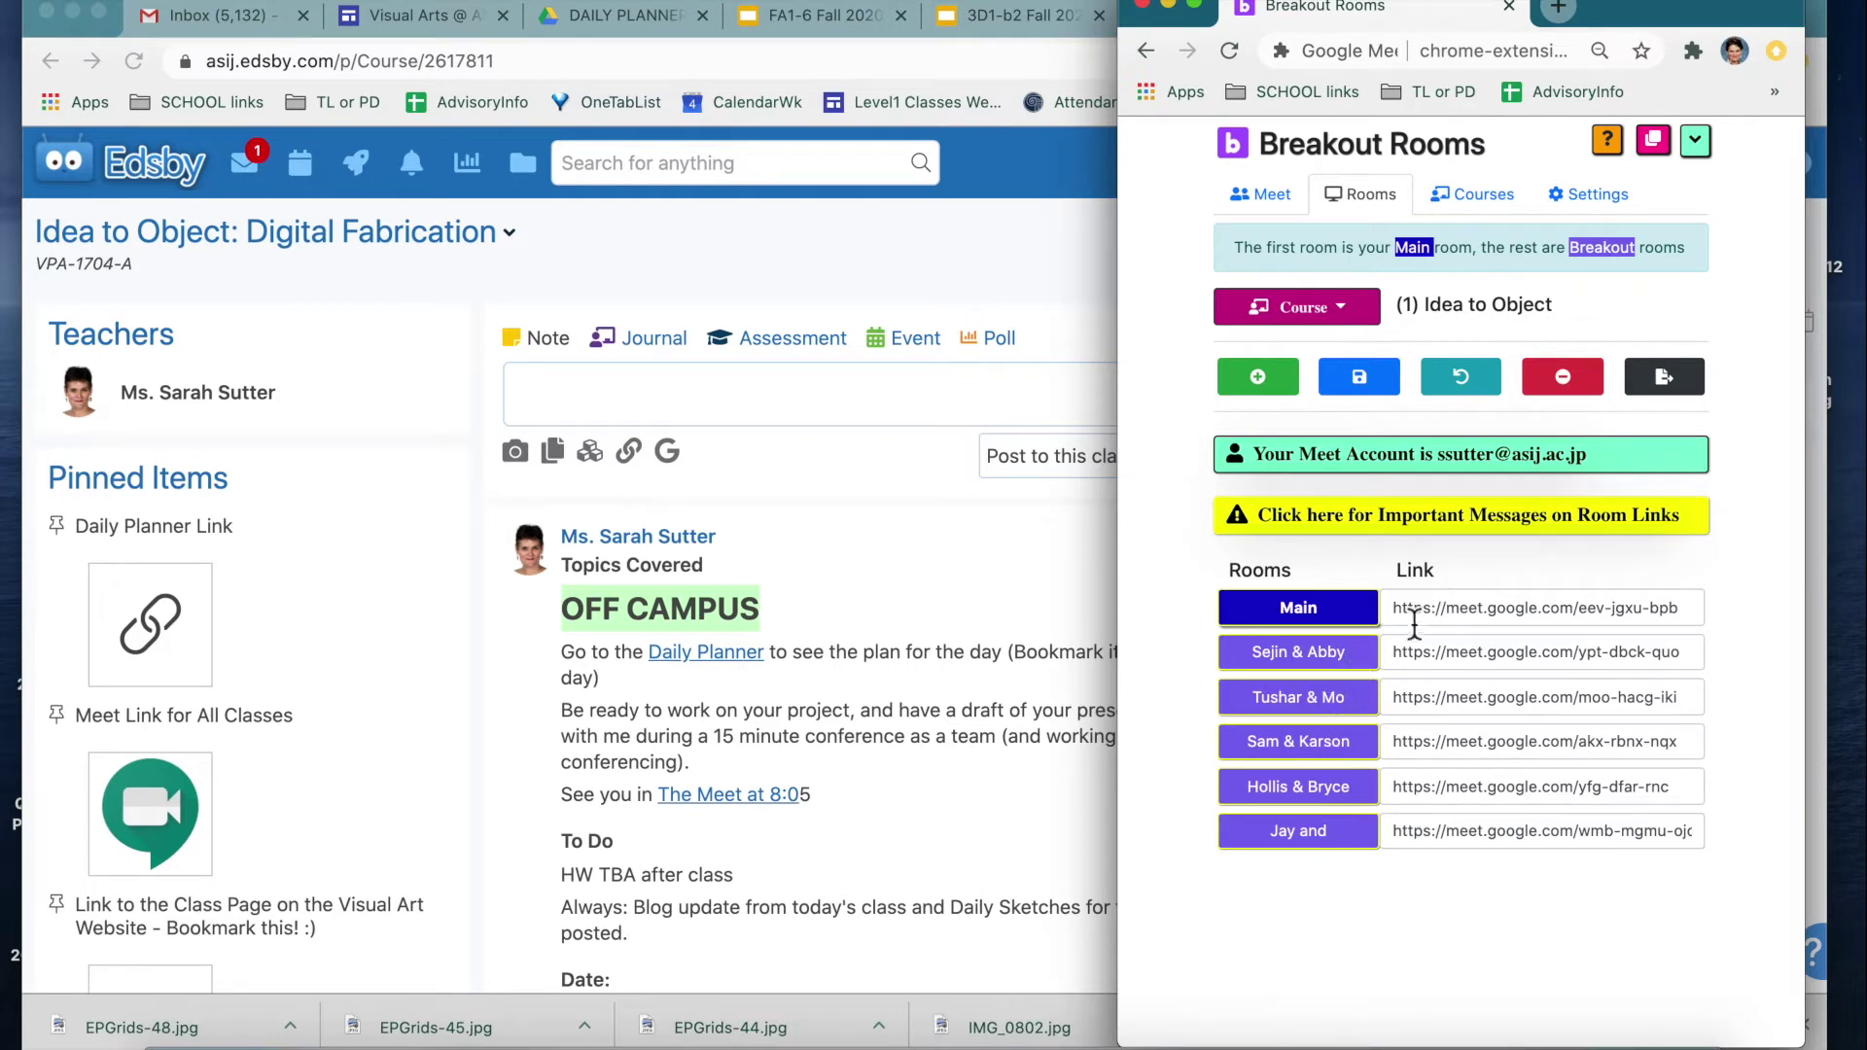
Step: Remove all five breakout rooms from the Idea to Object course, keeping only the Main room
{"action": "left_click", "coordinate": [1428, 829]}
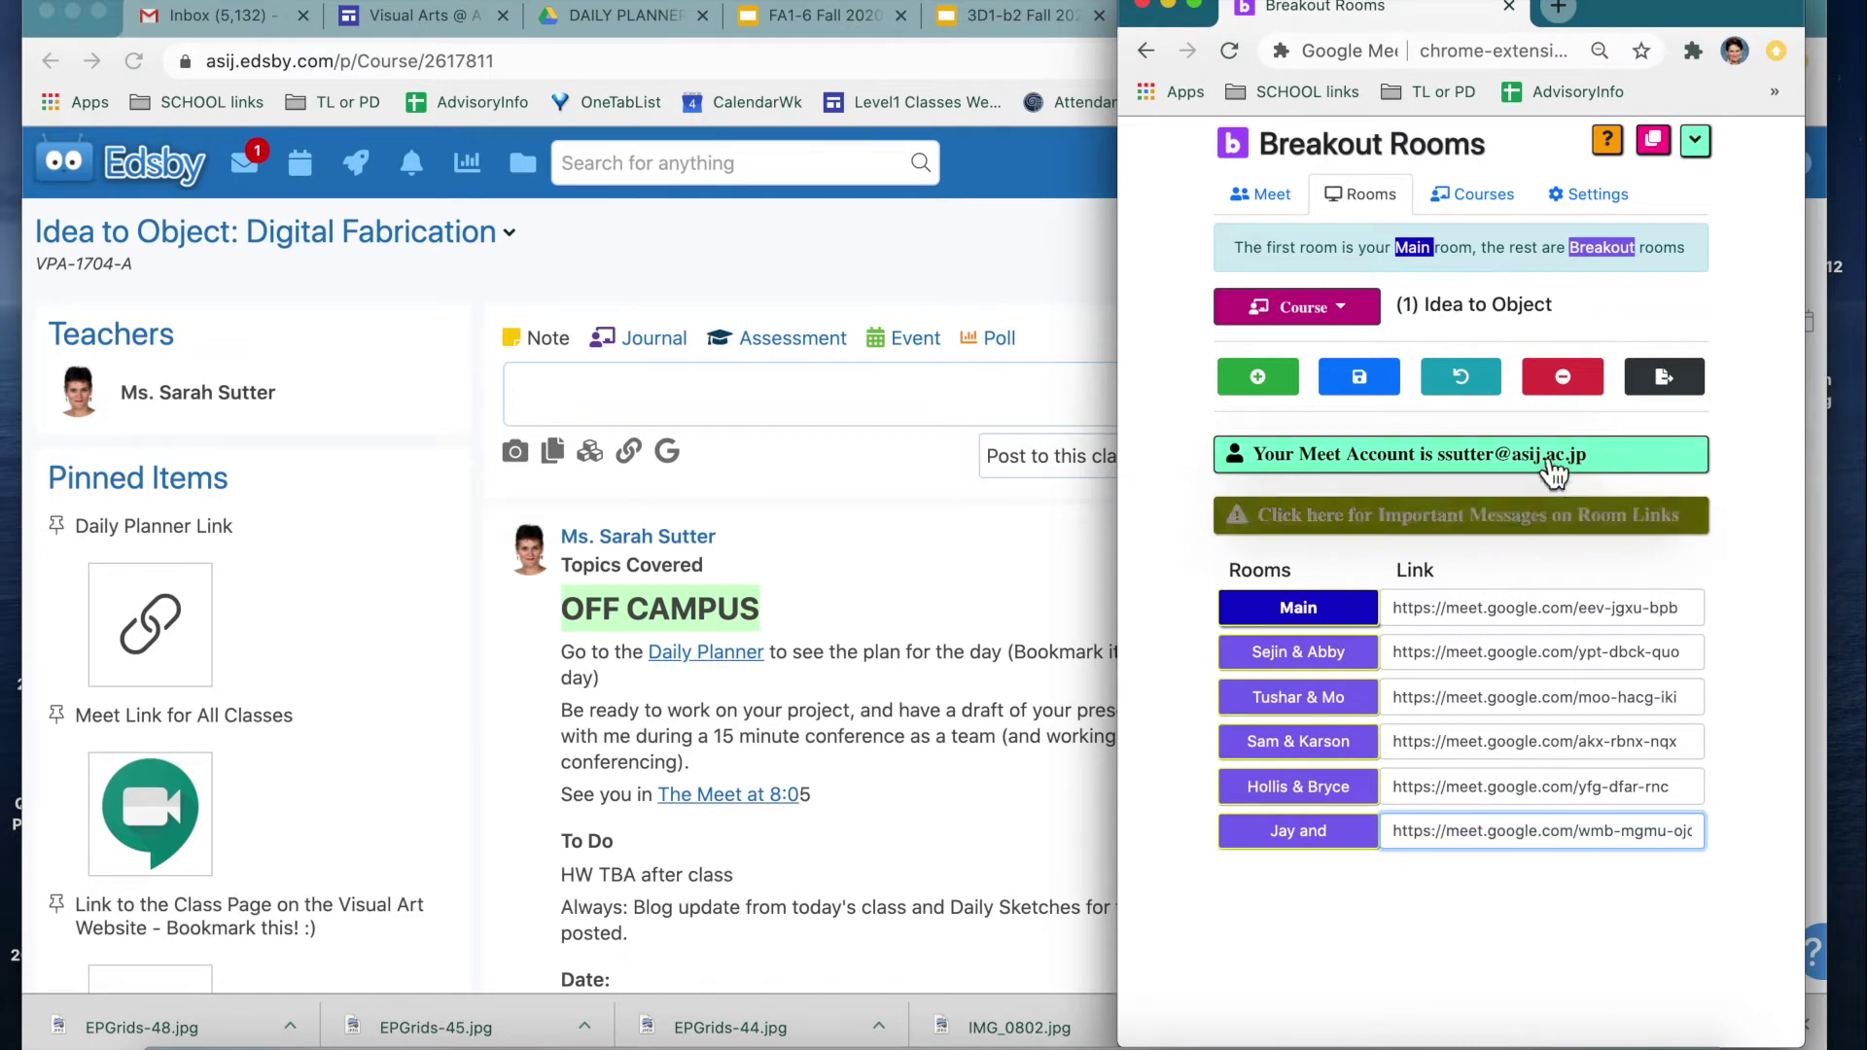
{"action": "left_click", "coordinate": [1563, 382]}
{"action": "left_click", "coordinate": [1565, 386]}
{"action": "left_click", "coordinate": [1567, 387]}
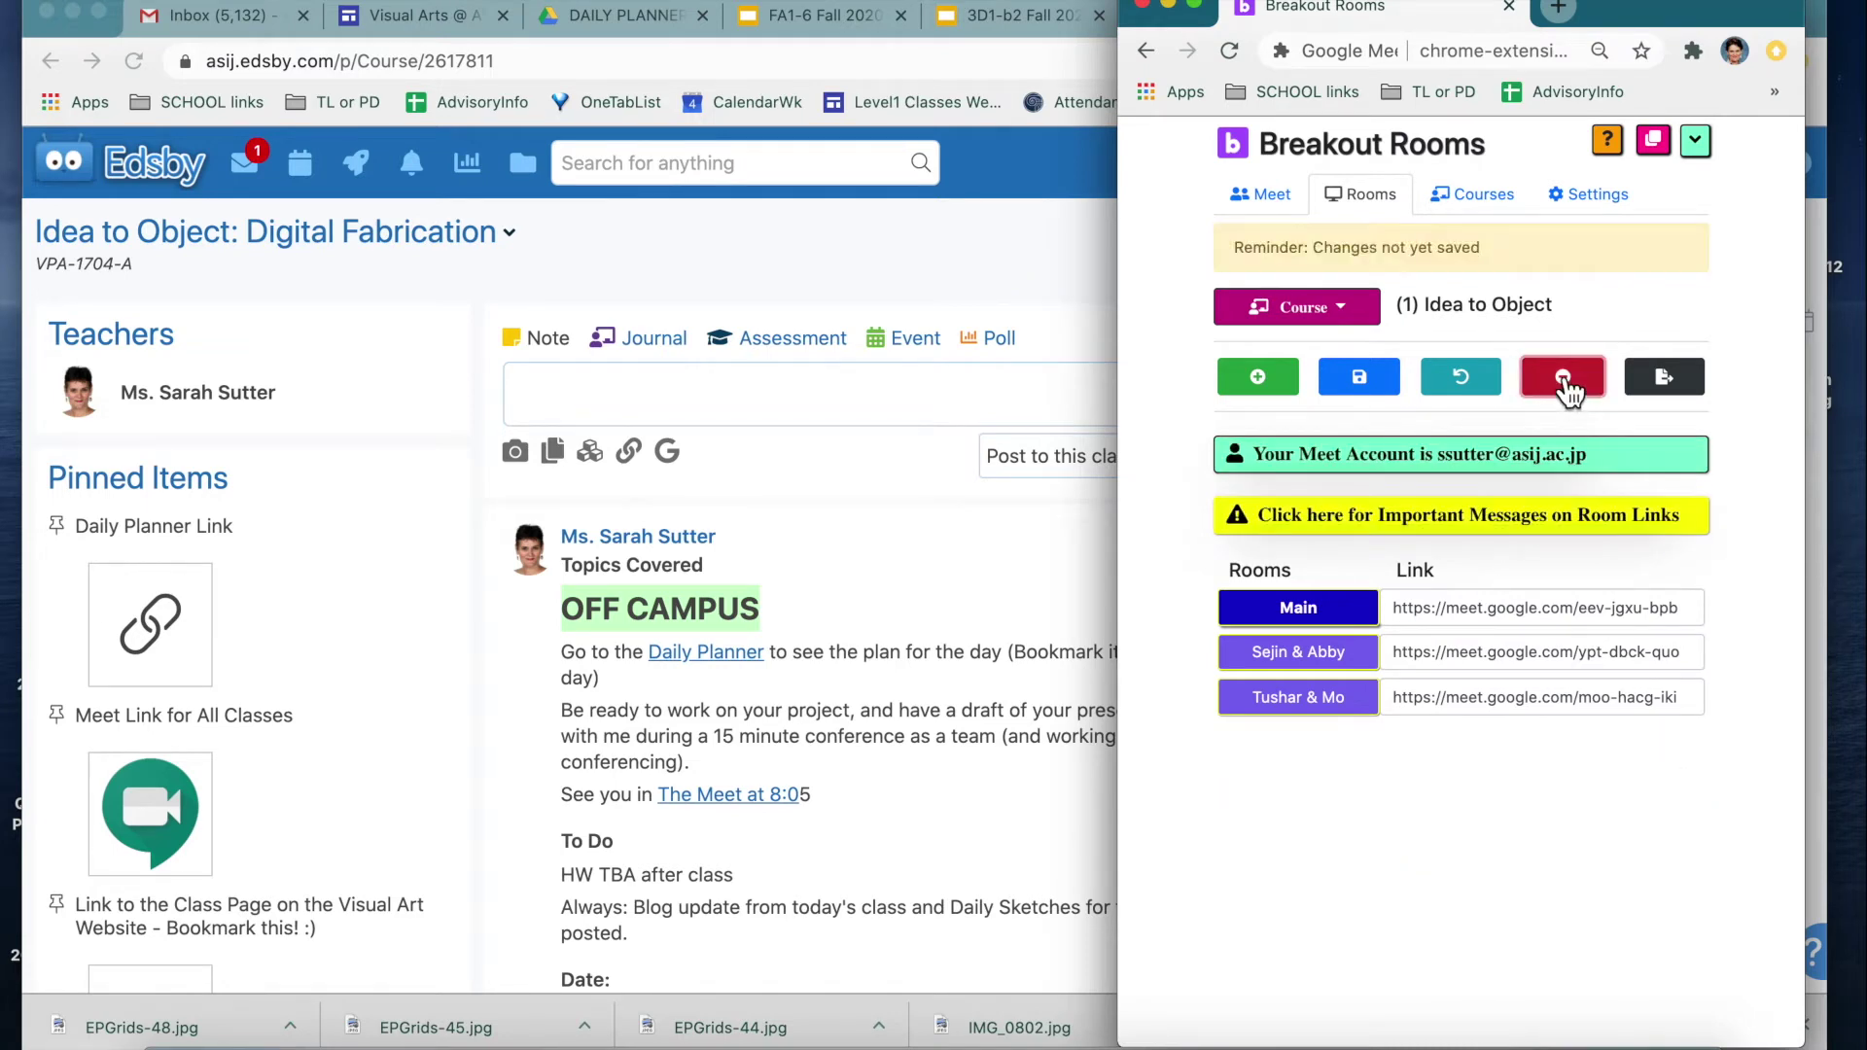
{"action": "left_click", "coordinate": [1567, 387]}
{"action": "left_click", "coordinate": [1568, 387]}
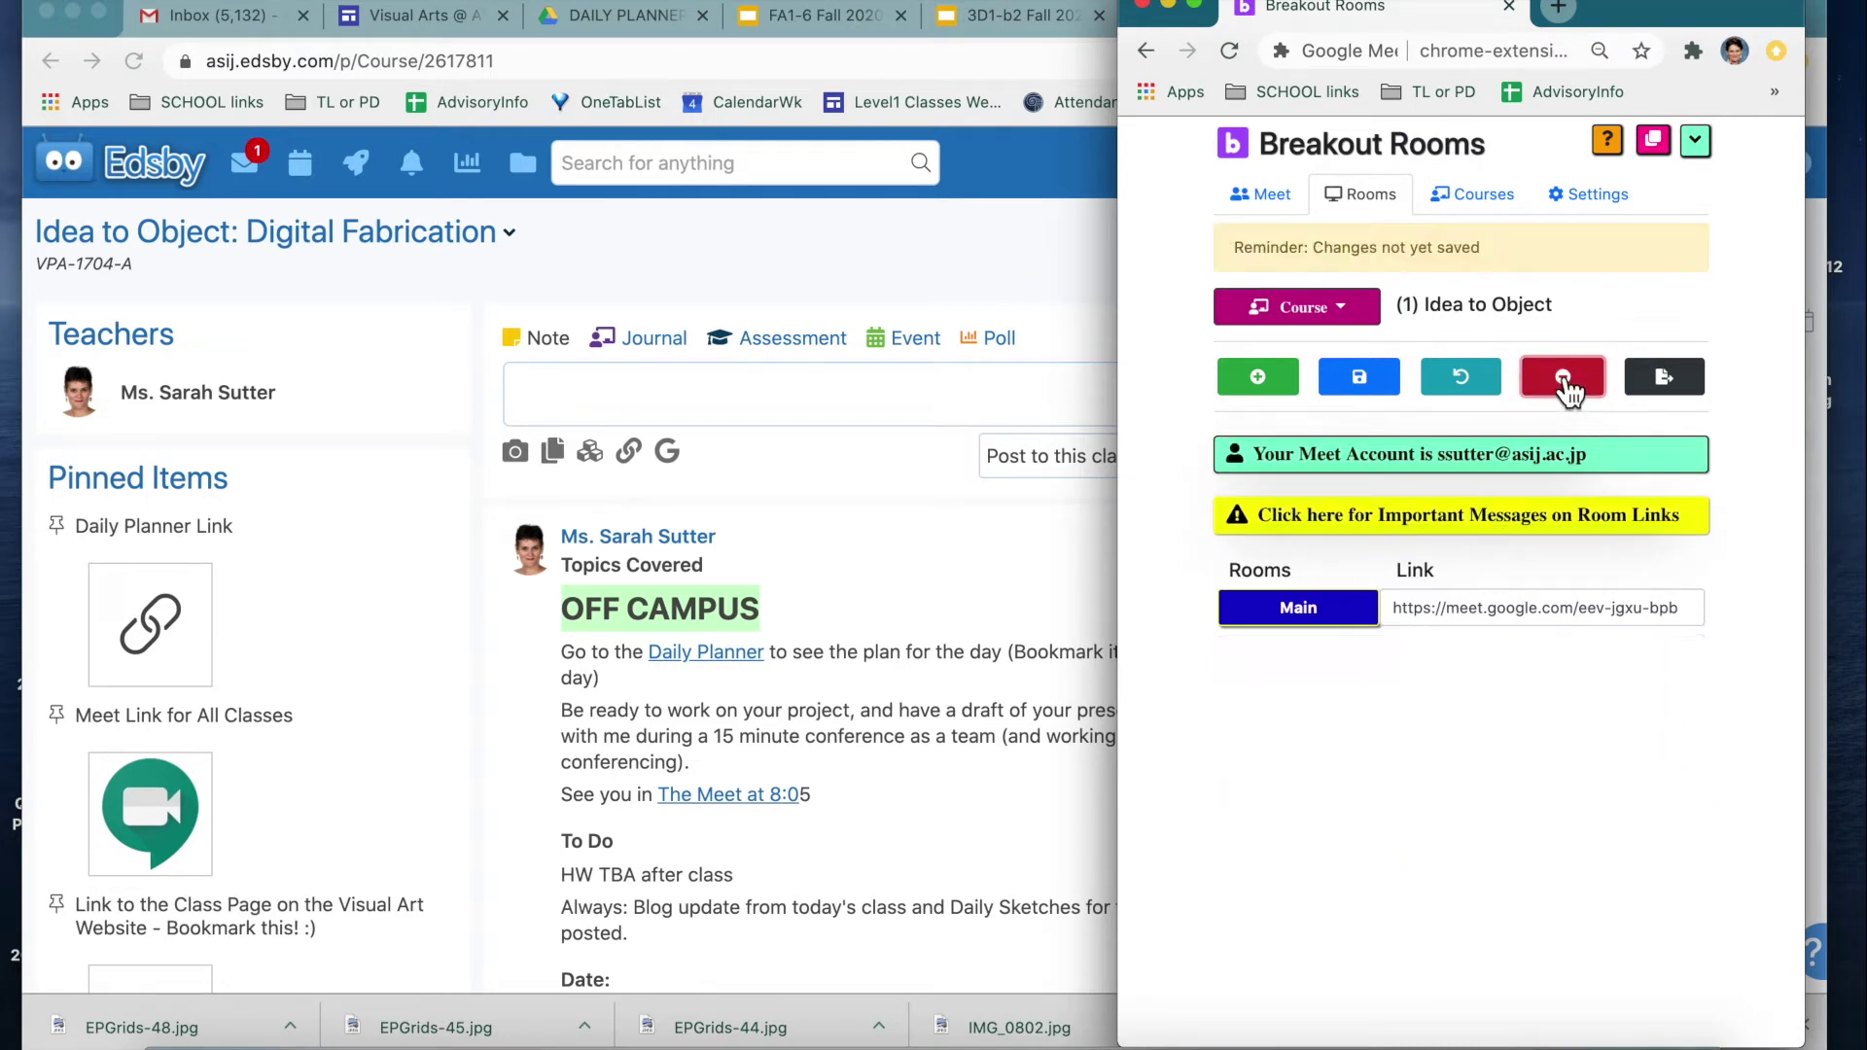
Step: Rename the Main room as Class Meet, clearing its copied meeting link and pasting the same link back in
{"action": "left_click", "coordinate": [1471, 611]}
{"action": "key", "text": "super+c"}
{"action": "key", "text": "BackSpace"}
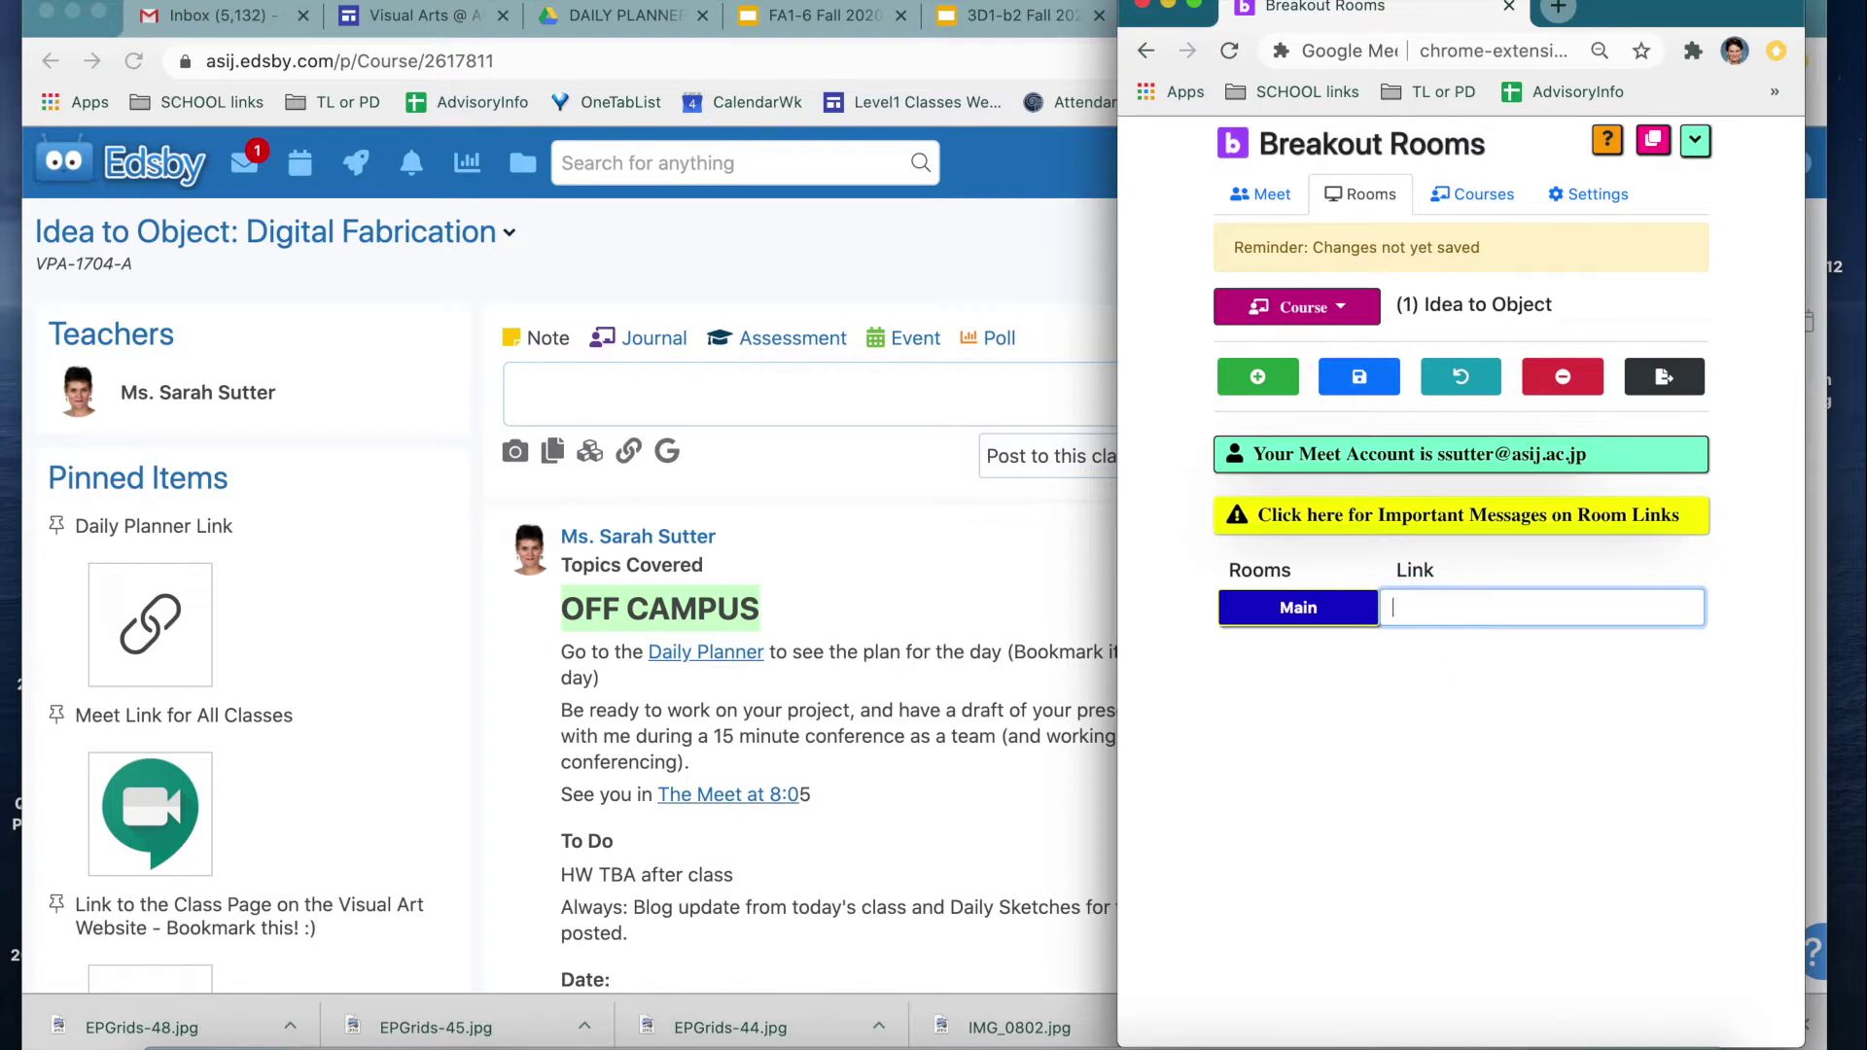
{"action": "left_click", "coordinate": [1429, 853]}
{"action": "double_click", "coordinate": [1291, 609]}
{"action": "type", "text": "Class Meet"}
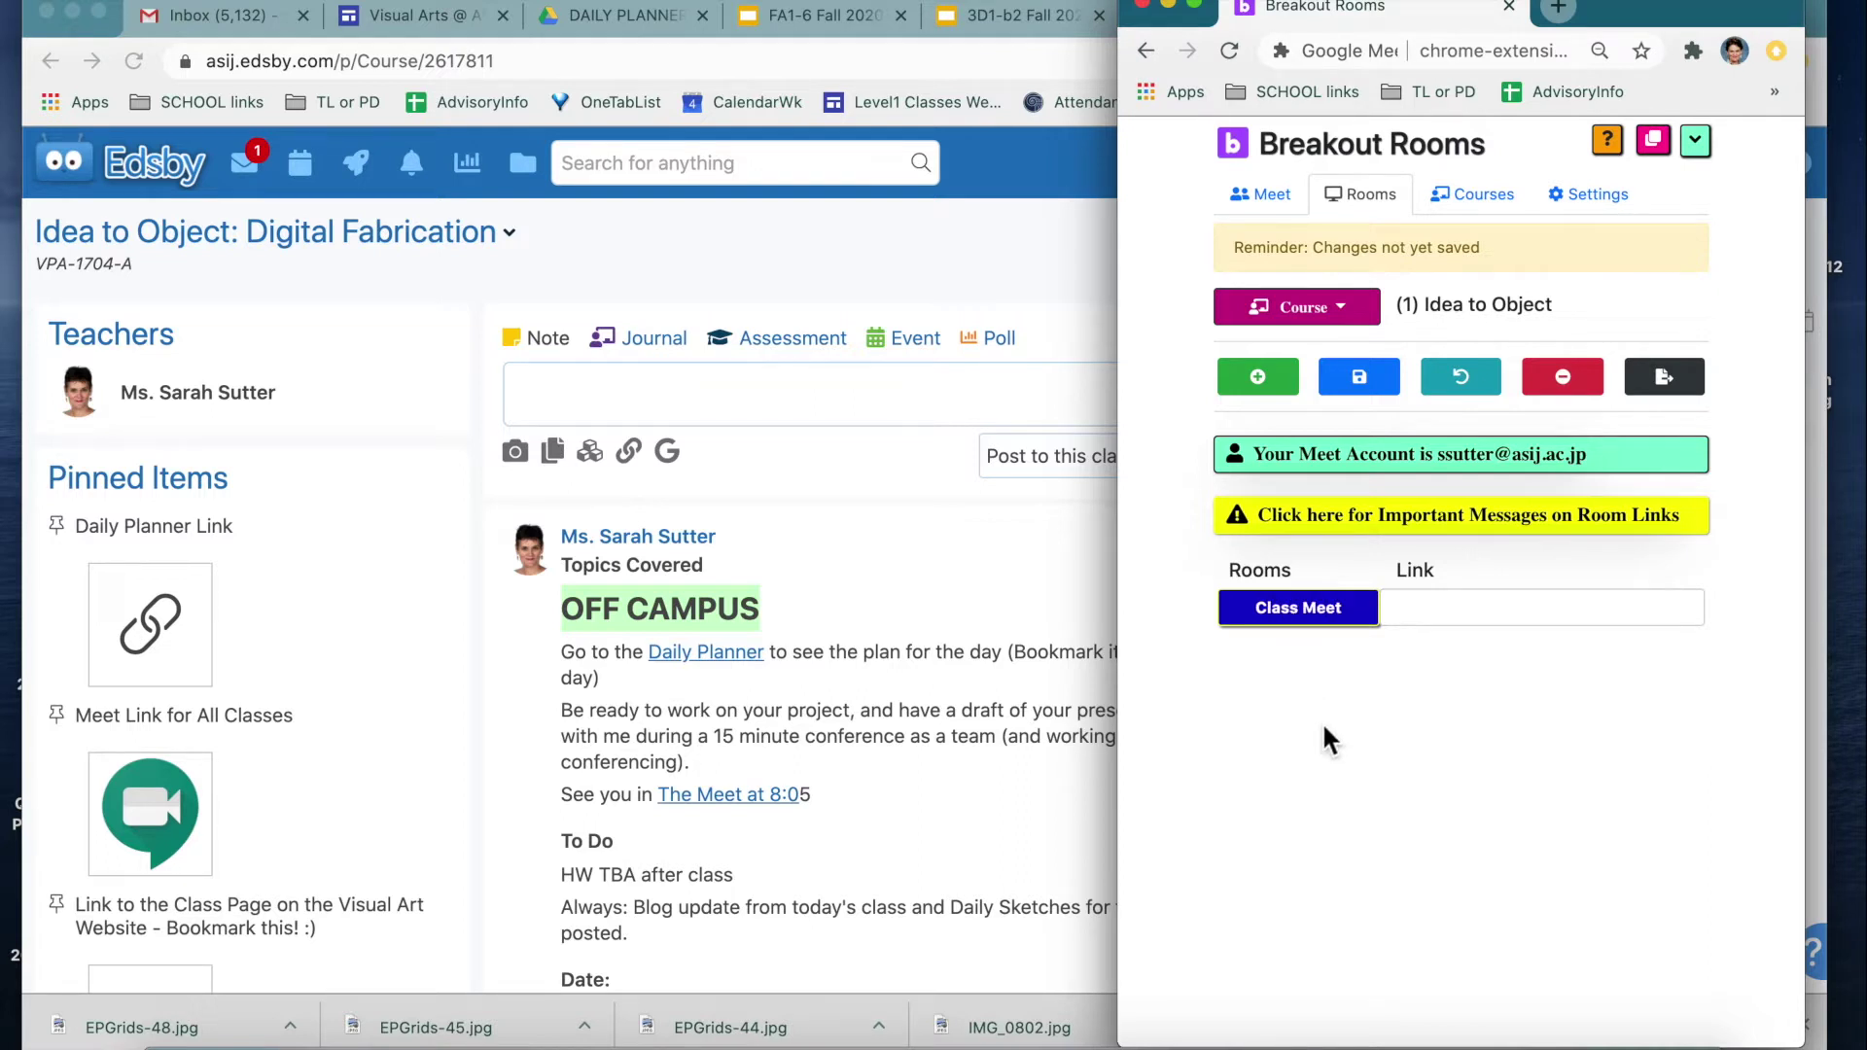
{"action": "left_click", "coordinate": [1430, 610]}
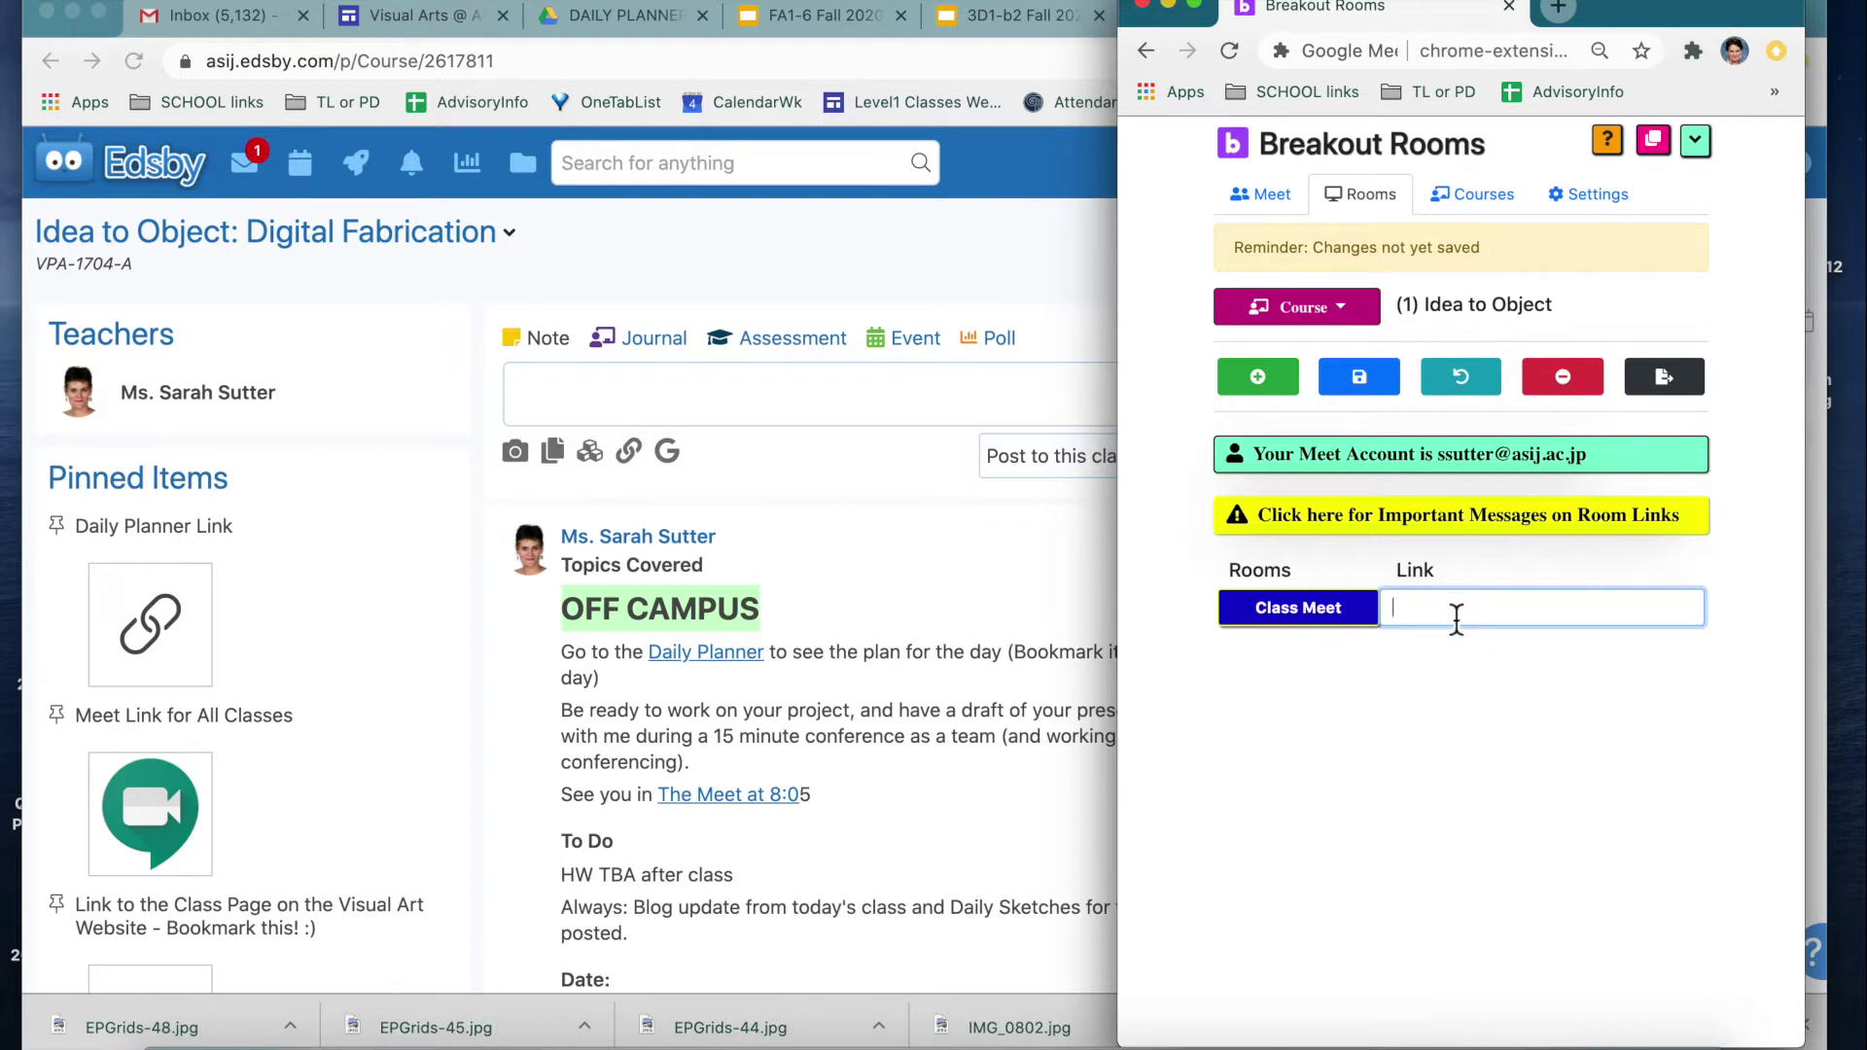
{"action": "key", "text": "super+v"}
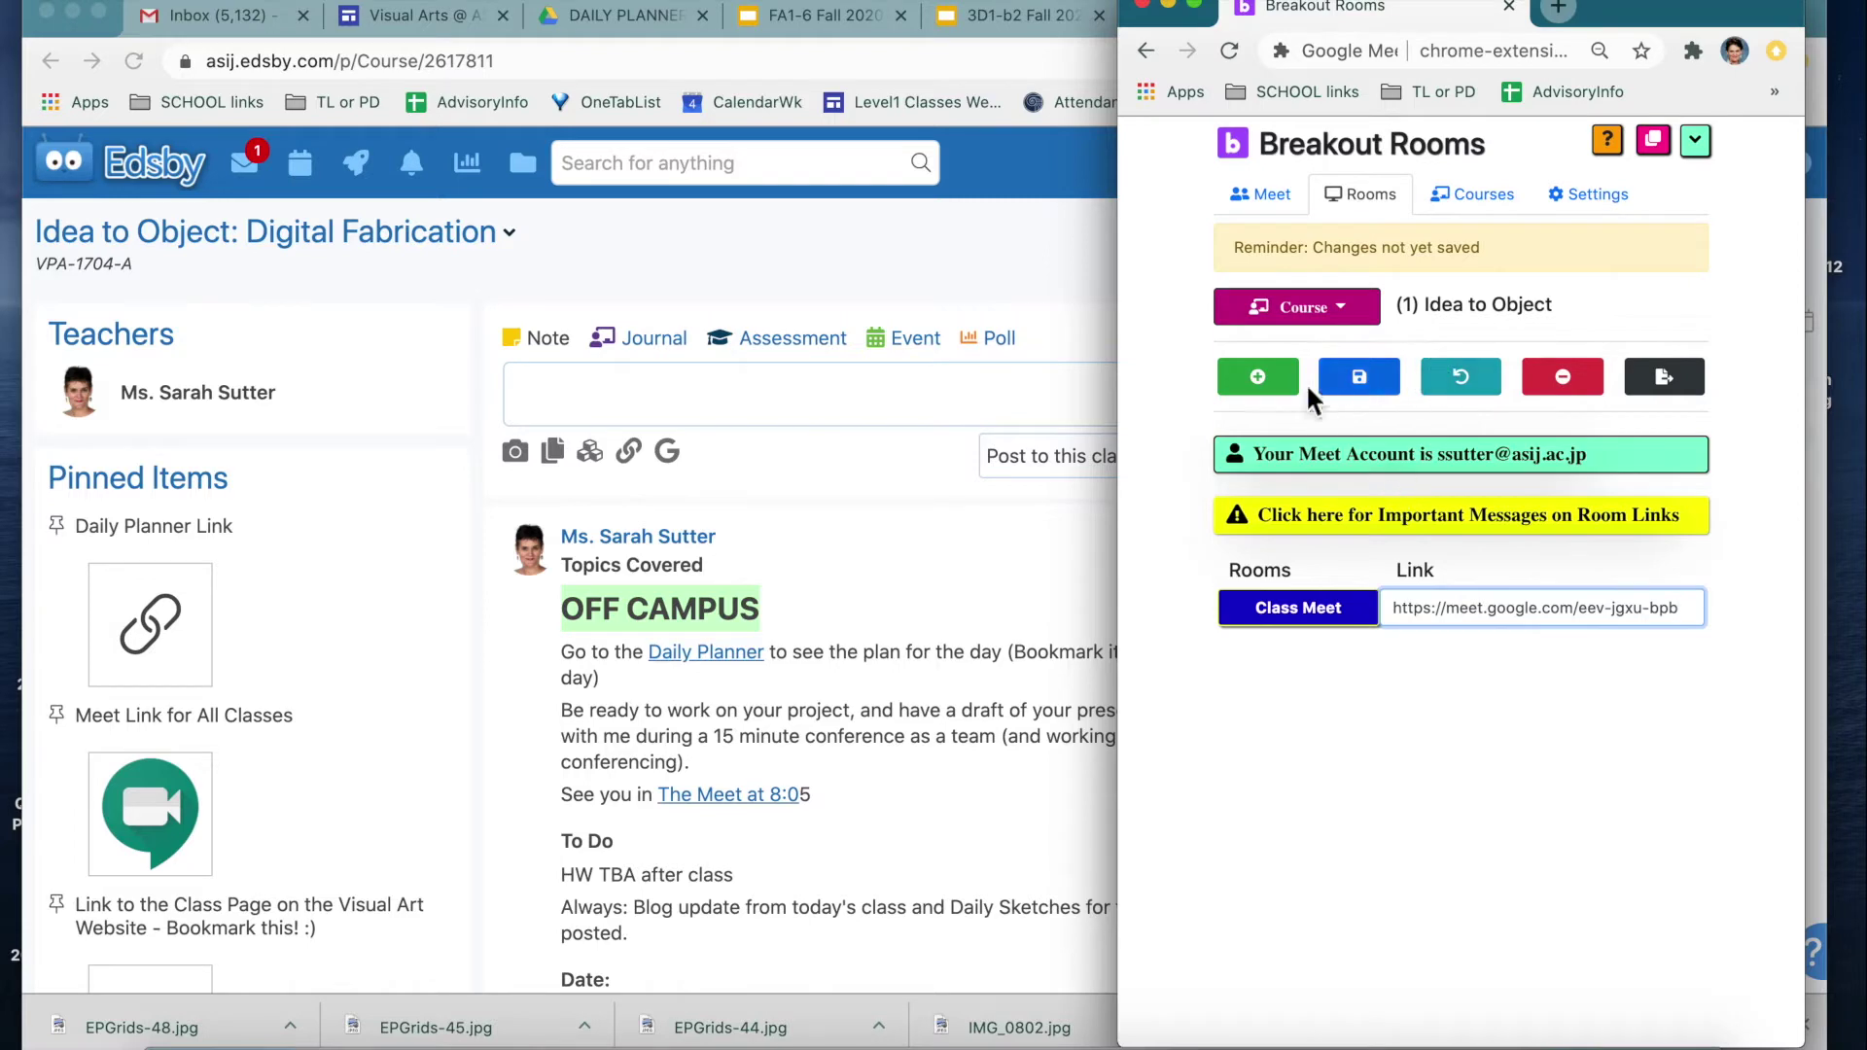
Step: Add three breakout rooms and name the first one Yellow Corhort I2O, leaving its link blank
{"action": "left_click", "coordinate": [1264, 381]}
{"action": "left_click", "coordinate": [1268, 381]}
{"action": "left_click", "coordinate": [1266, 384]}
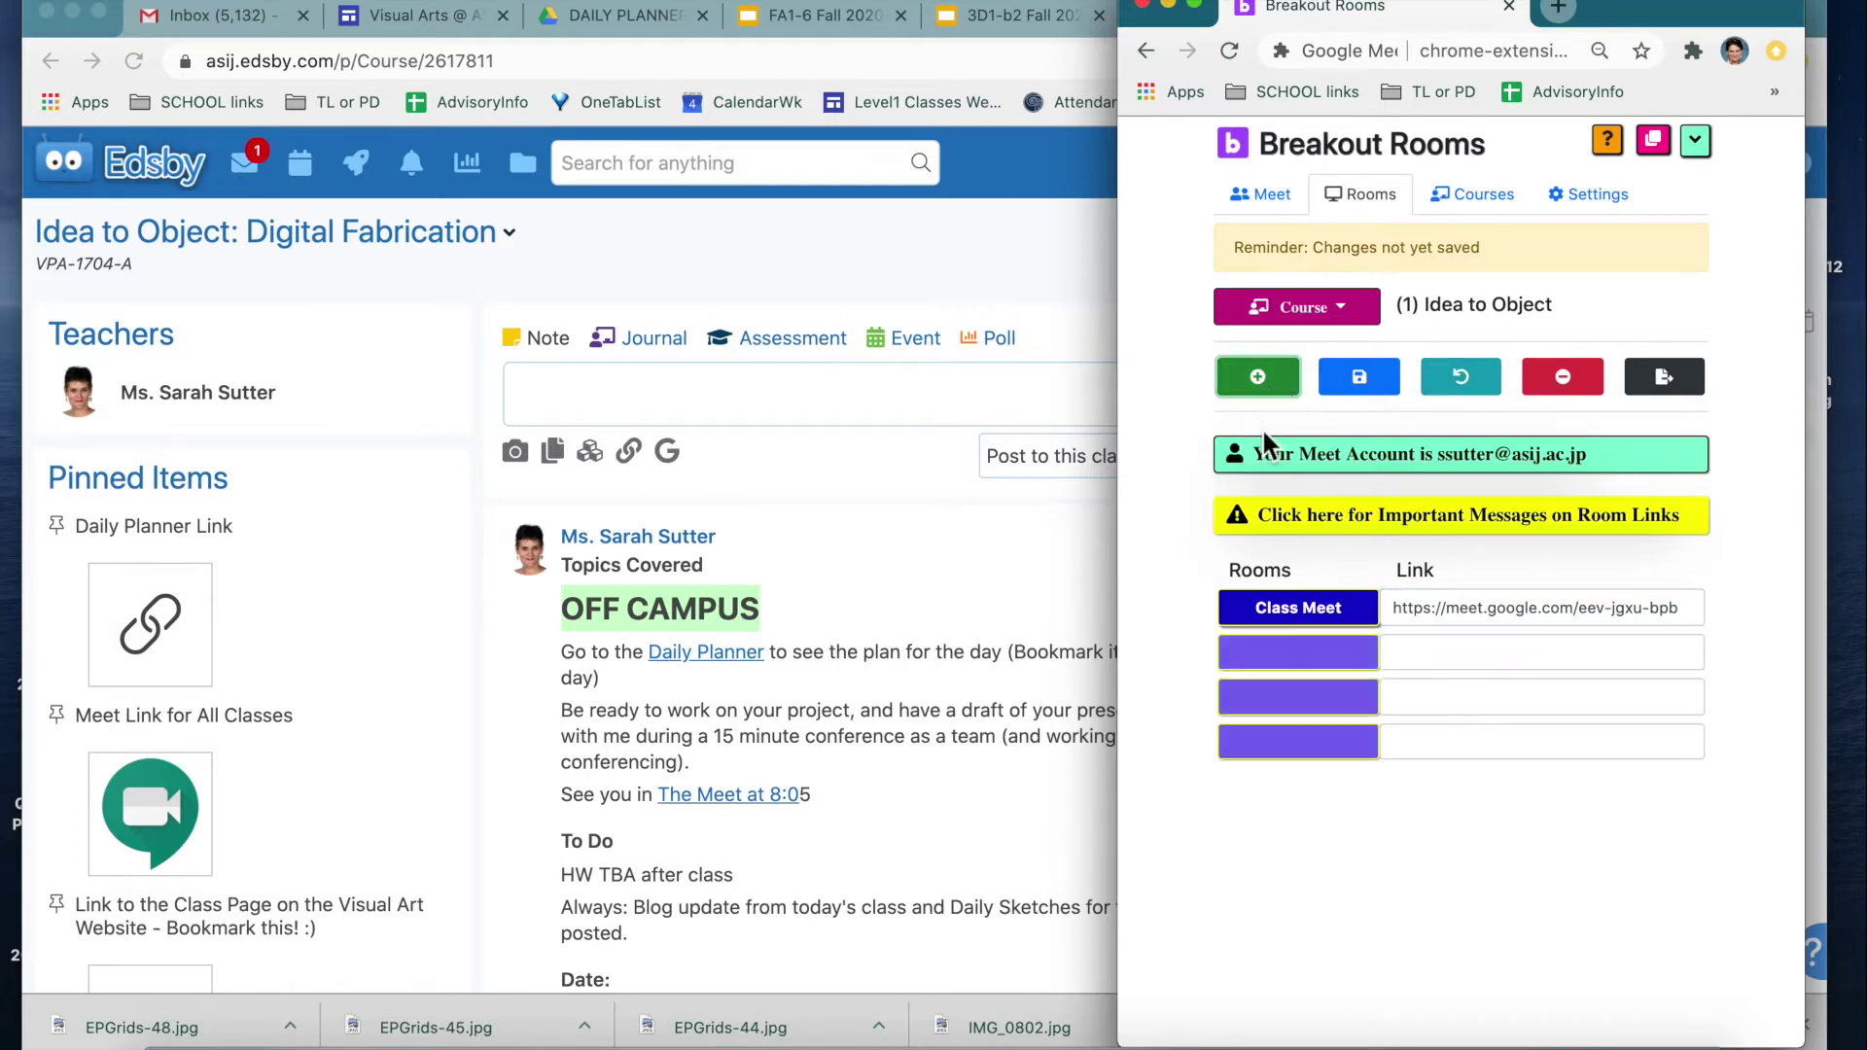
{"action": "left_click", "coordinate": [1279, 655]}
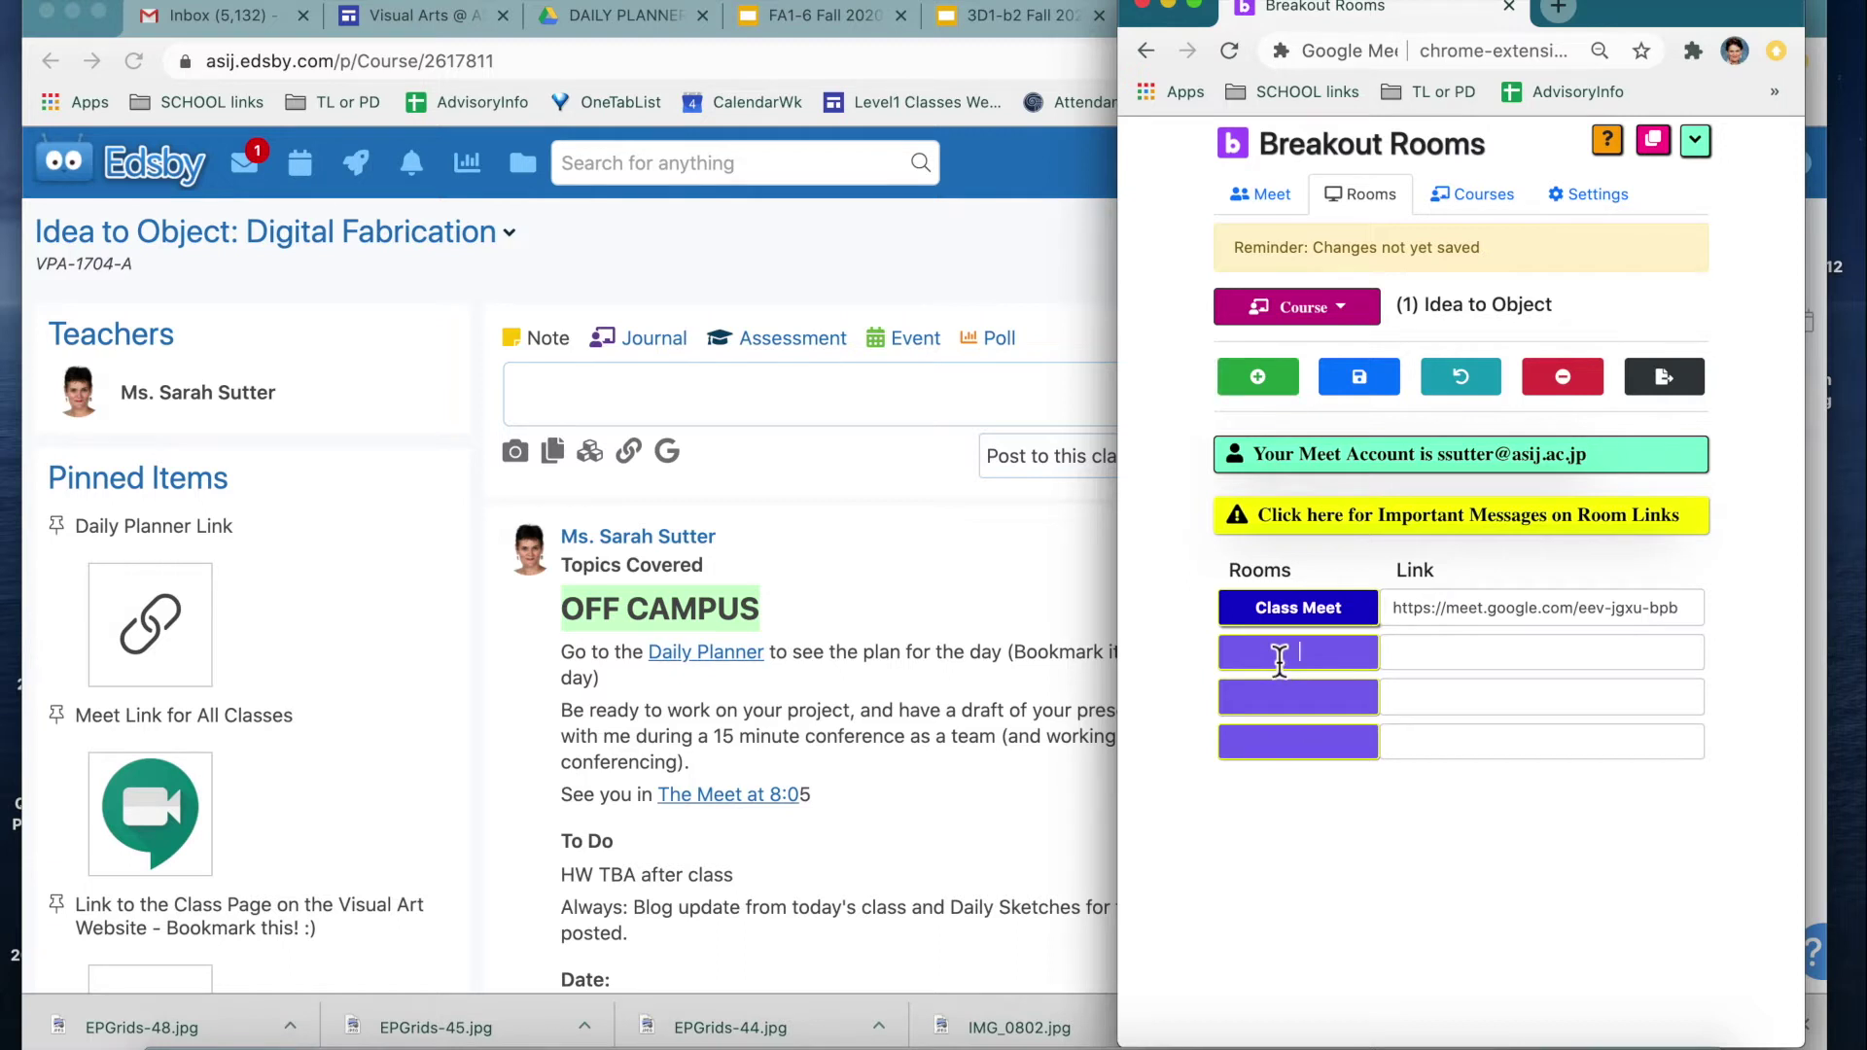
{"action": "type", "text": "Yellow"}
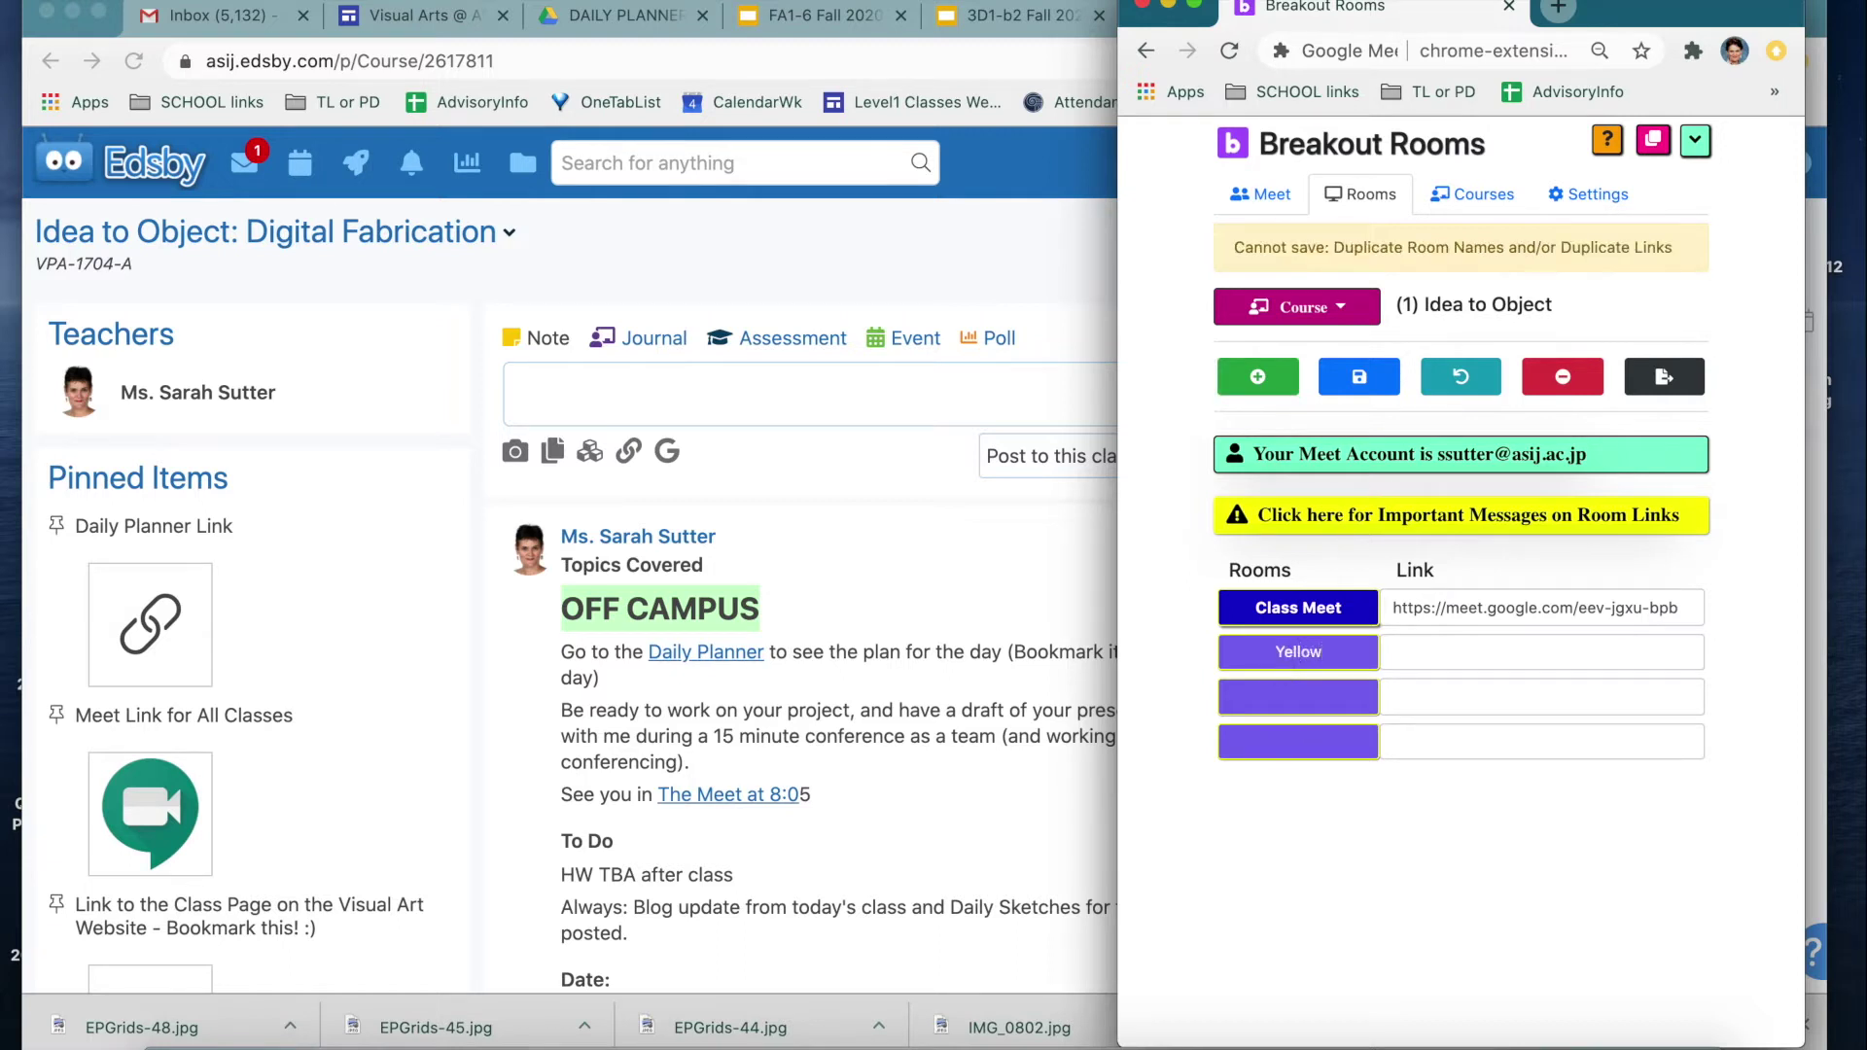
{"action": "type", "text": " Corhort 1"}
{"action": "key", "text": "BackSpace"}
{"action": "type", "text": "I2O"}
Step: Name the second breakout room Blue Cohort I2O
{"action": "left_click", "coordinate": [1300, 702]}
{"action": "type", "text": "Bl"}
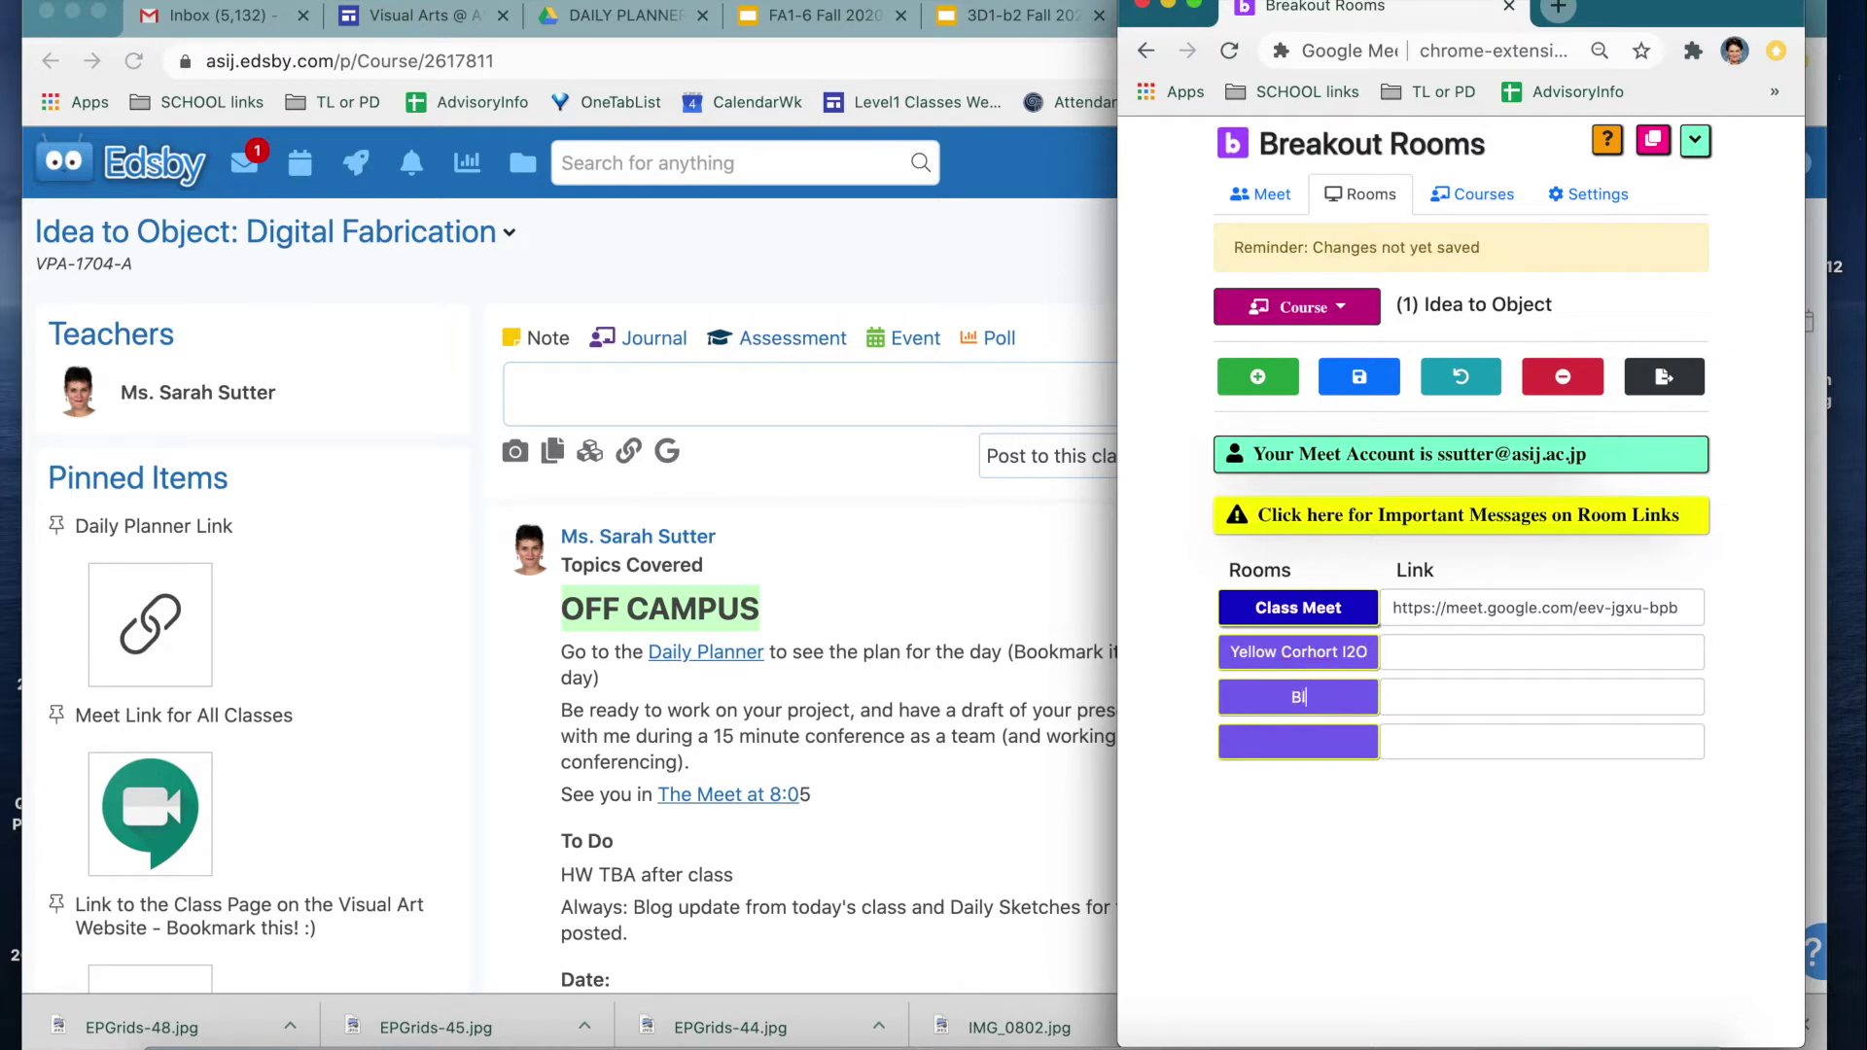
{"action": "type", "text": "ue Cohort "}
{"action": "type", "text": "I2O"}
Step: Name the third breakout room Red Cohort I2O and save the Idea to Object rooms
{"action": "type", "text": "R"}
{"action": "type", "text": "ed Cohort"}
{"action": "type", "text": " I"}
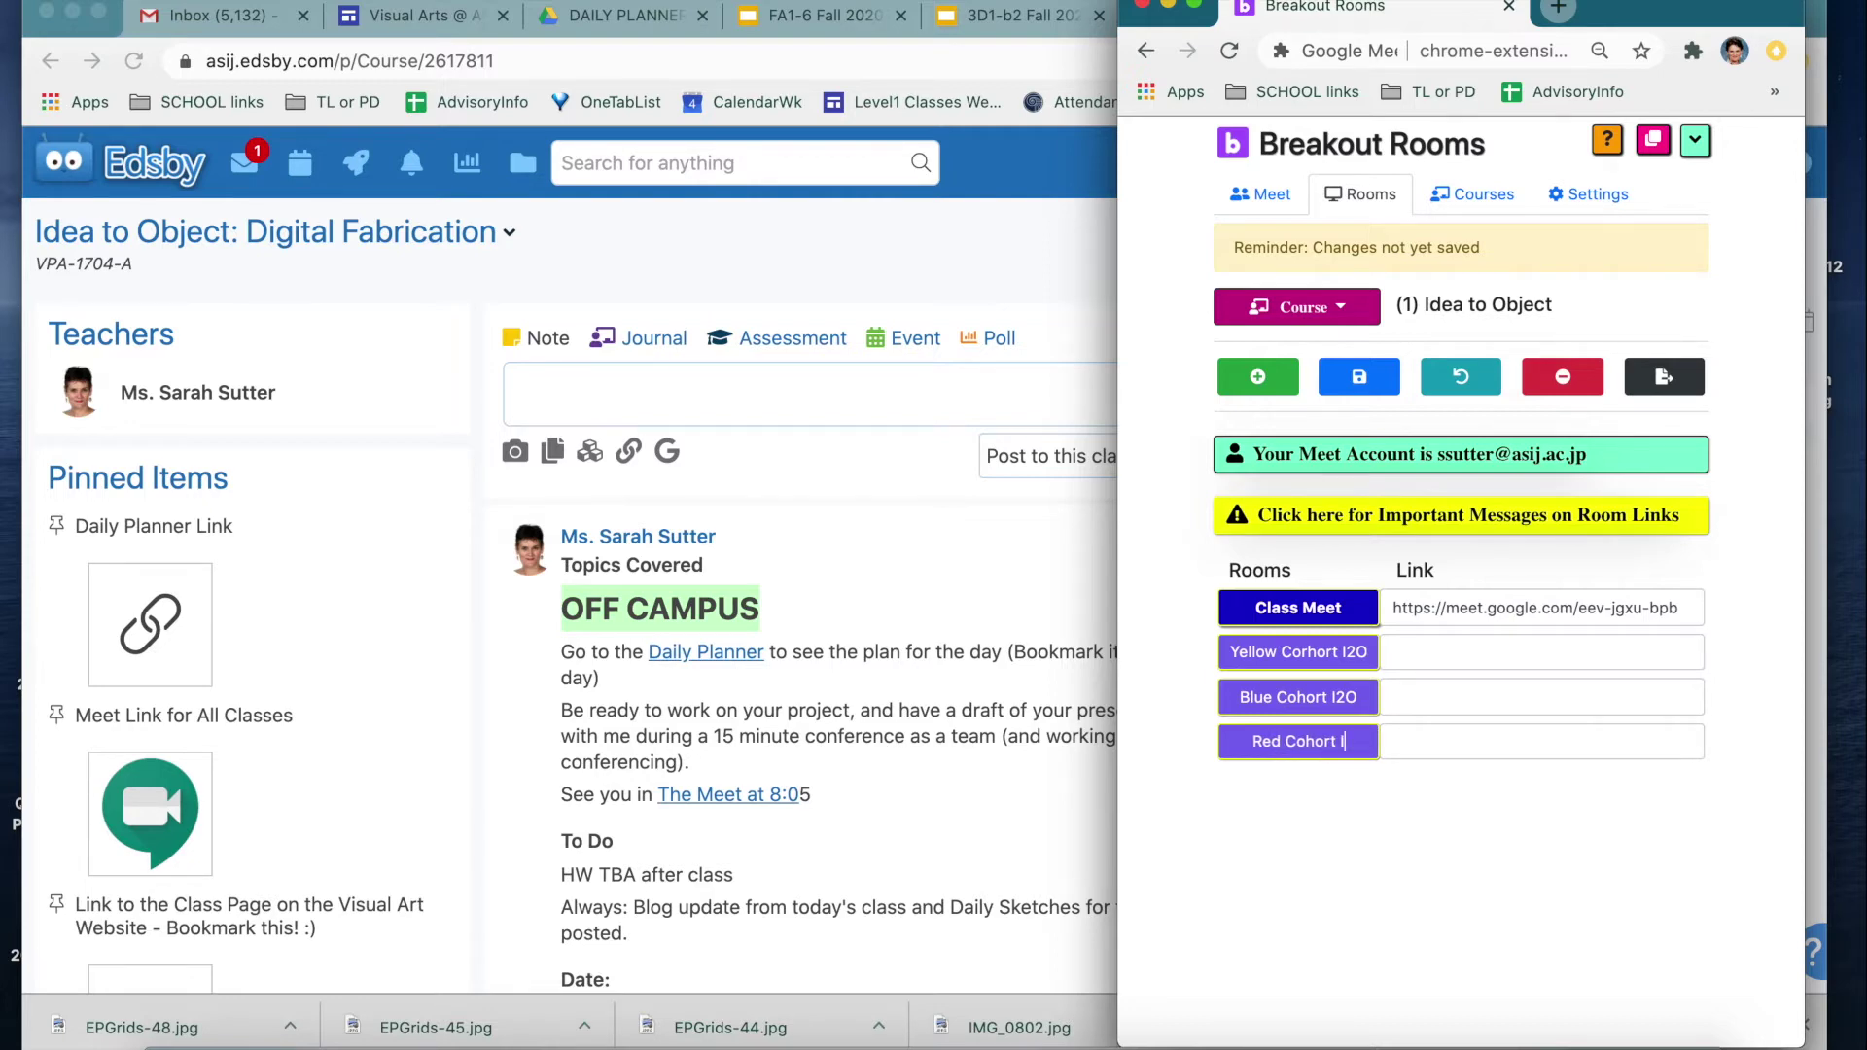
{"action": "type", "text": "2O"}
{"action": "key", "text": "Return"}
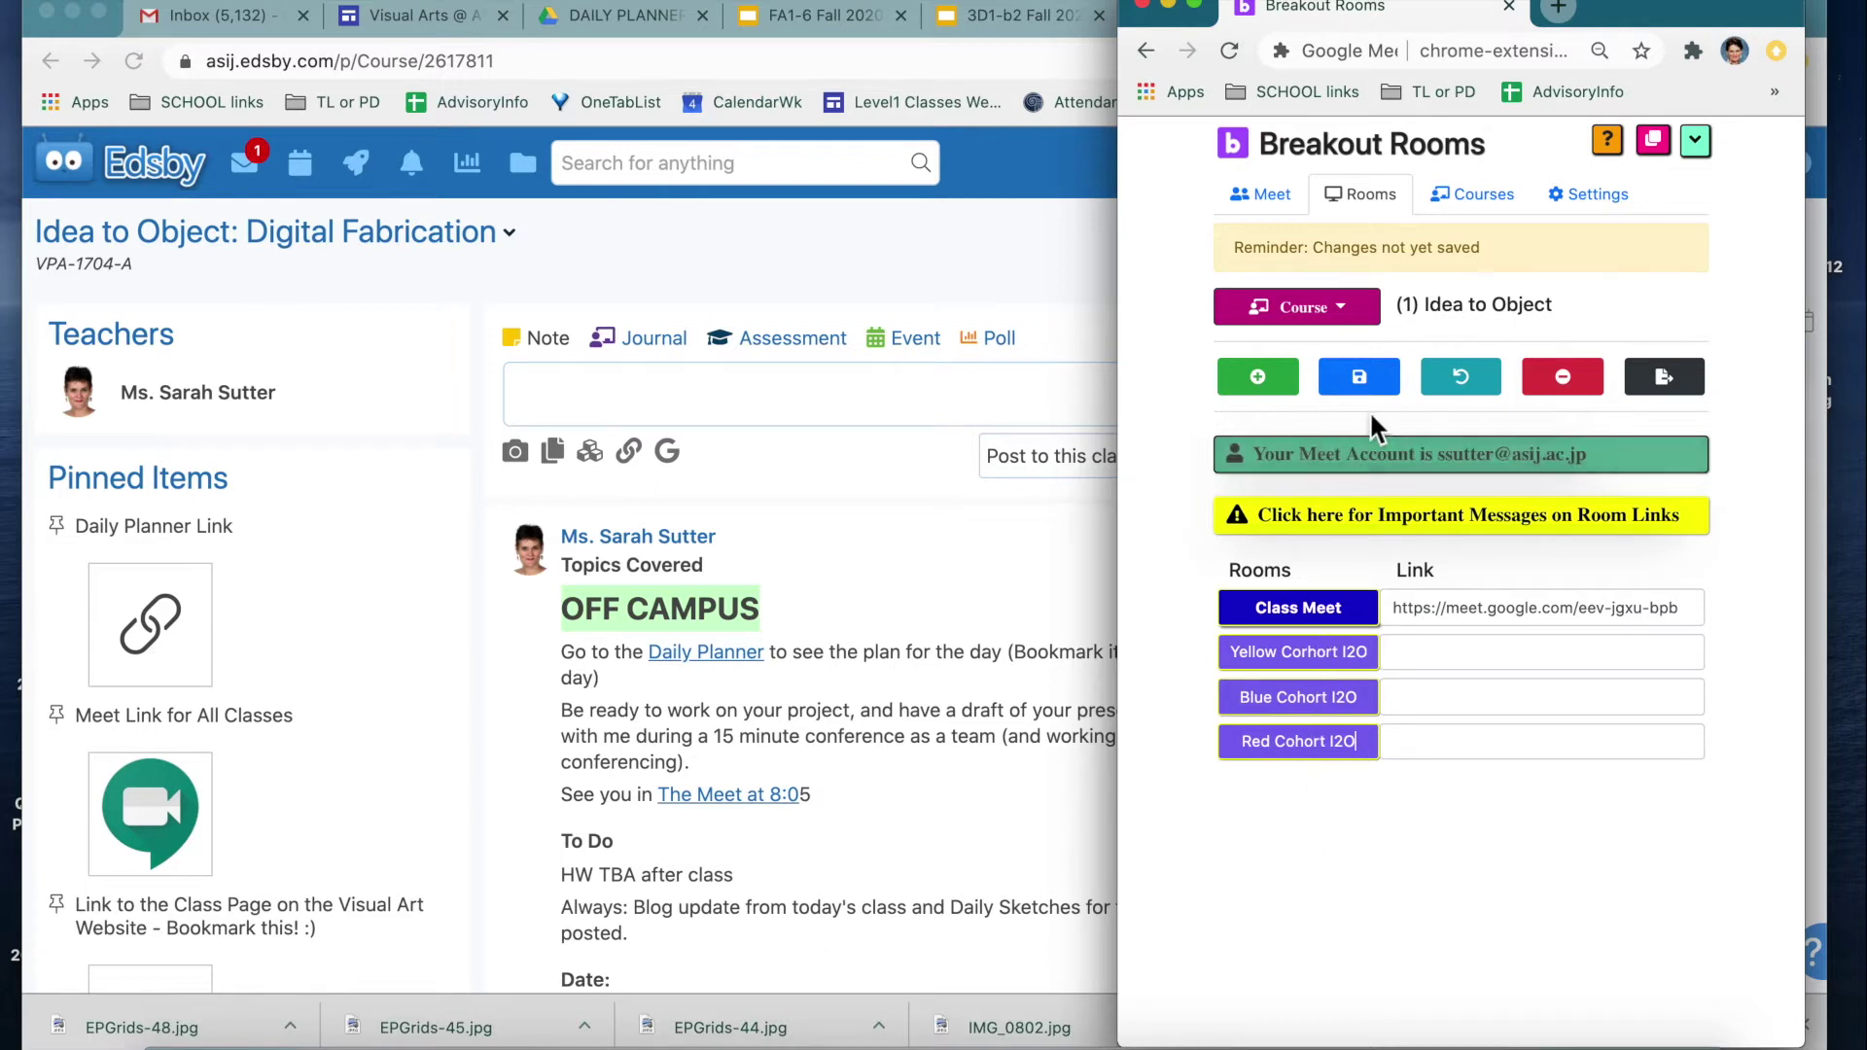
{"action": "left_click", "coordinate": [1361, 380]}
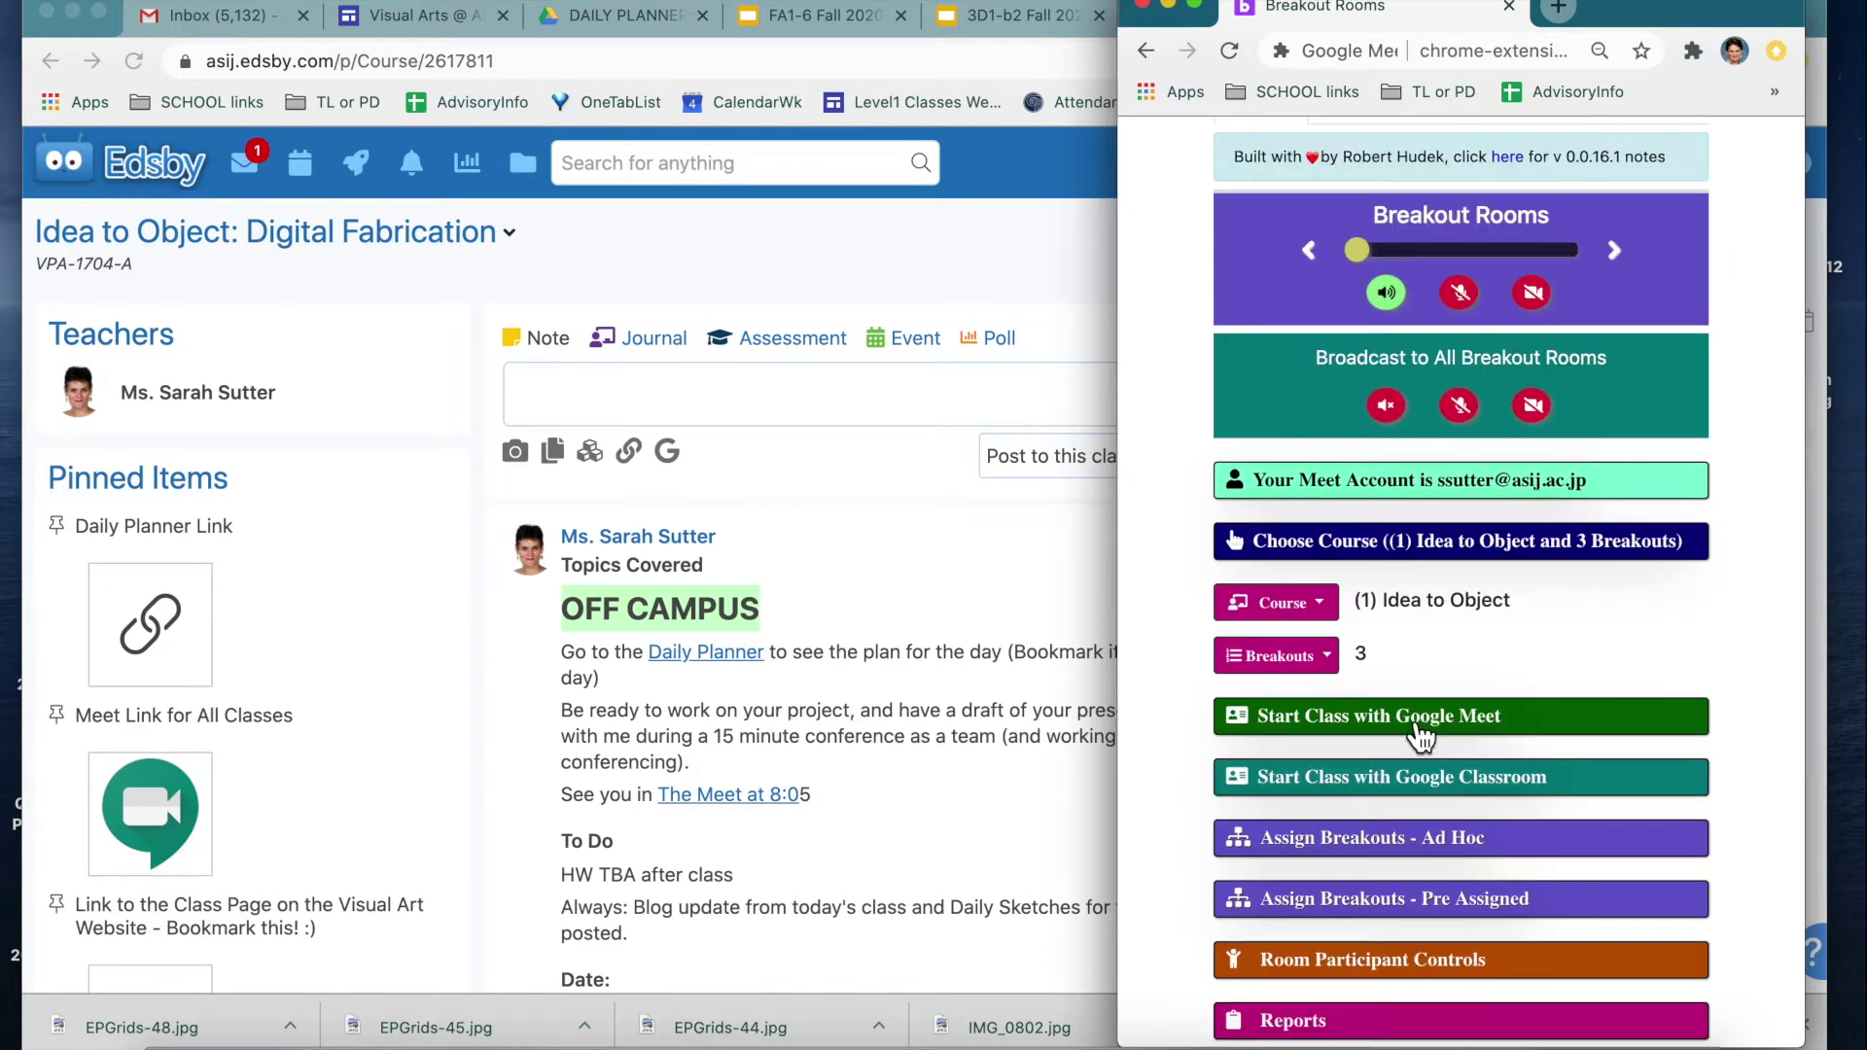
{"action": "left_click", "coordinate": [1421, 736]}
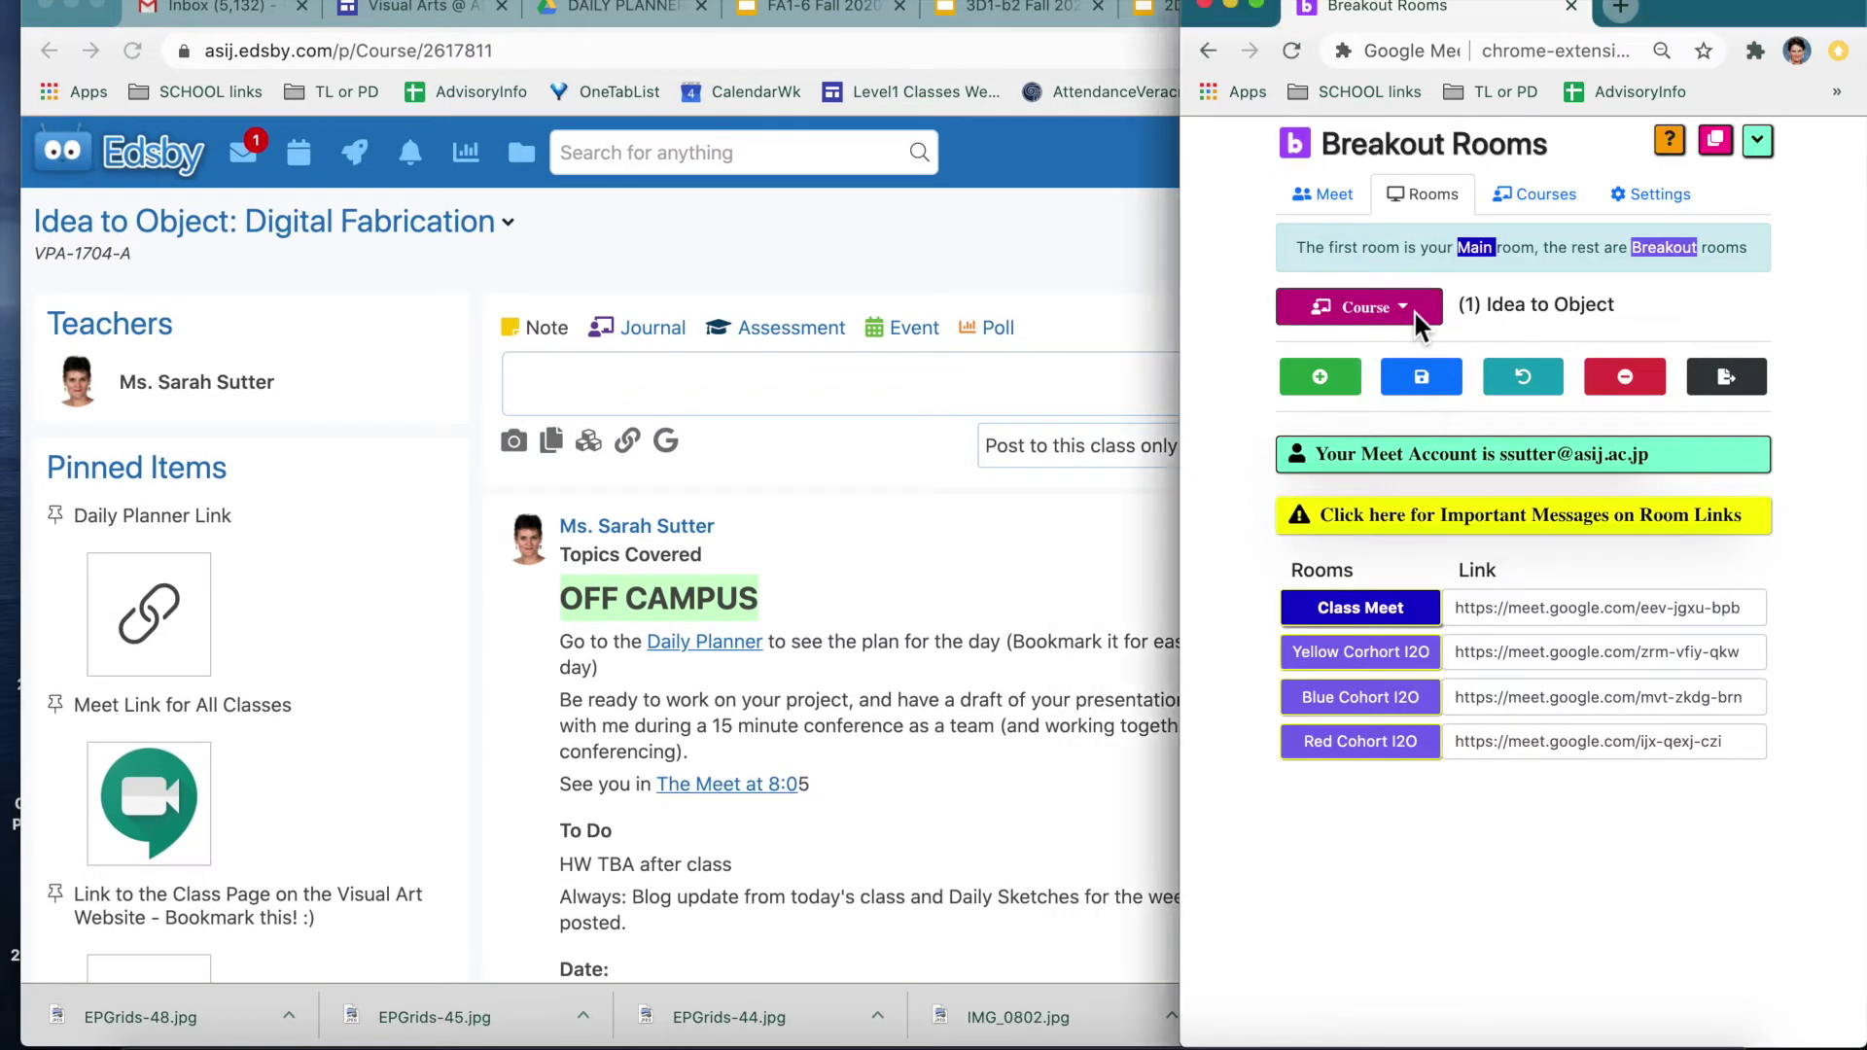
Step: Review the rooms set up for the (3) Fine Arts 1, (4) 2D 1 and (6) Fine Arts 1 courses
{"action": "left_click", "coordinate": [1416, 313]}
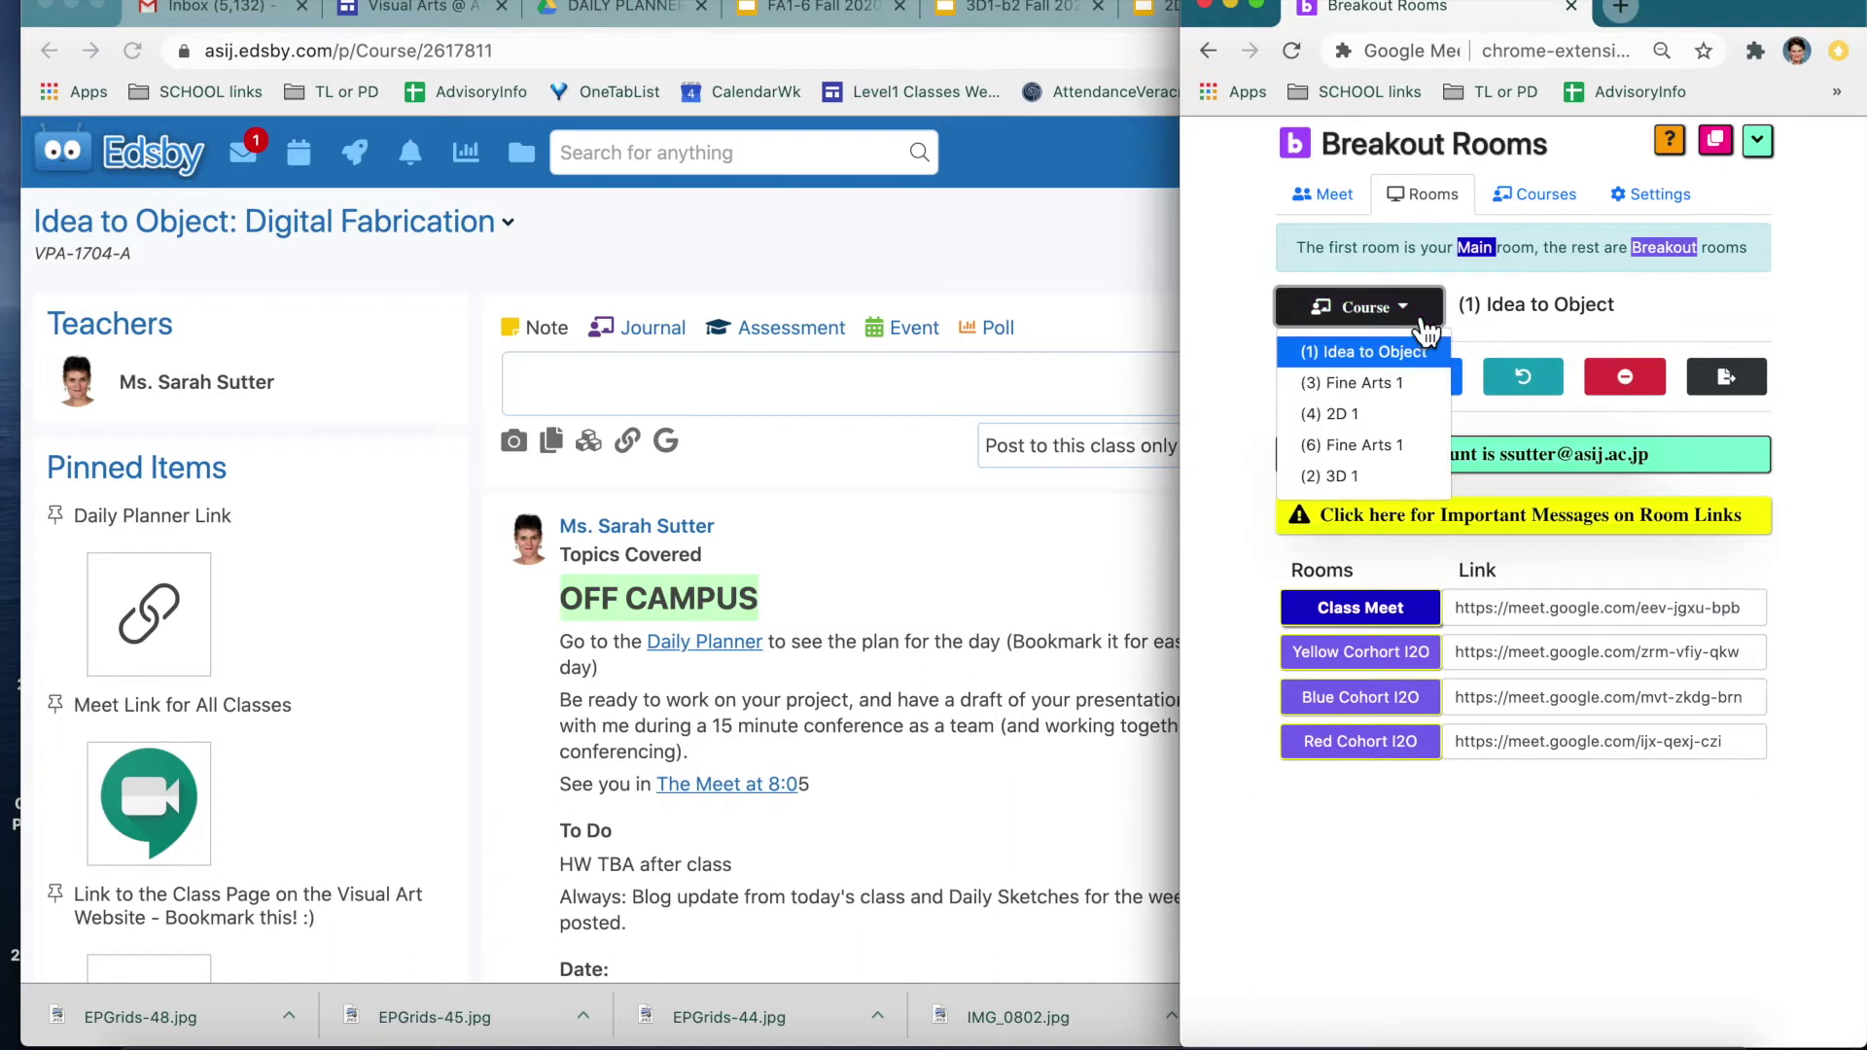
{"action": "left_click", "coordinate": [1393, 387]}
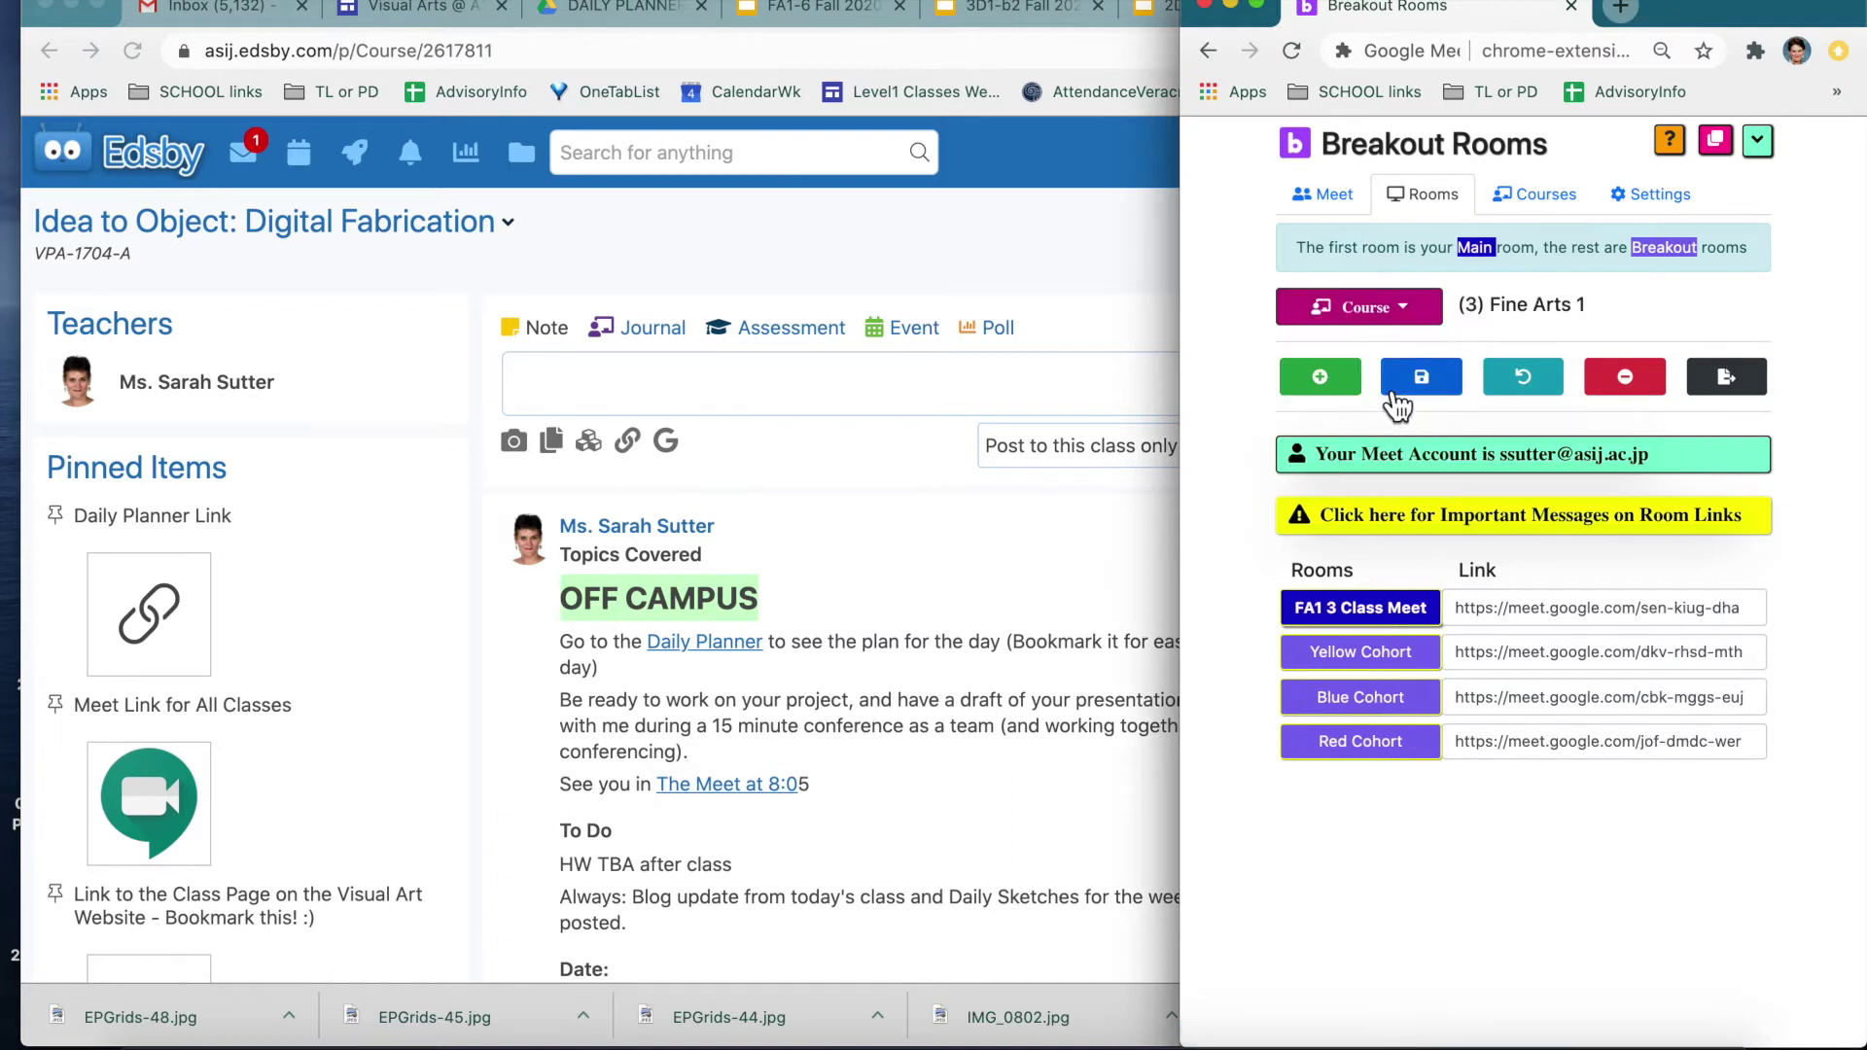
{"action": "left_click", "coordinate": [1407, 324]}
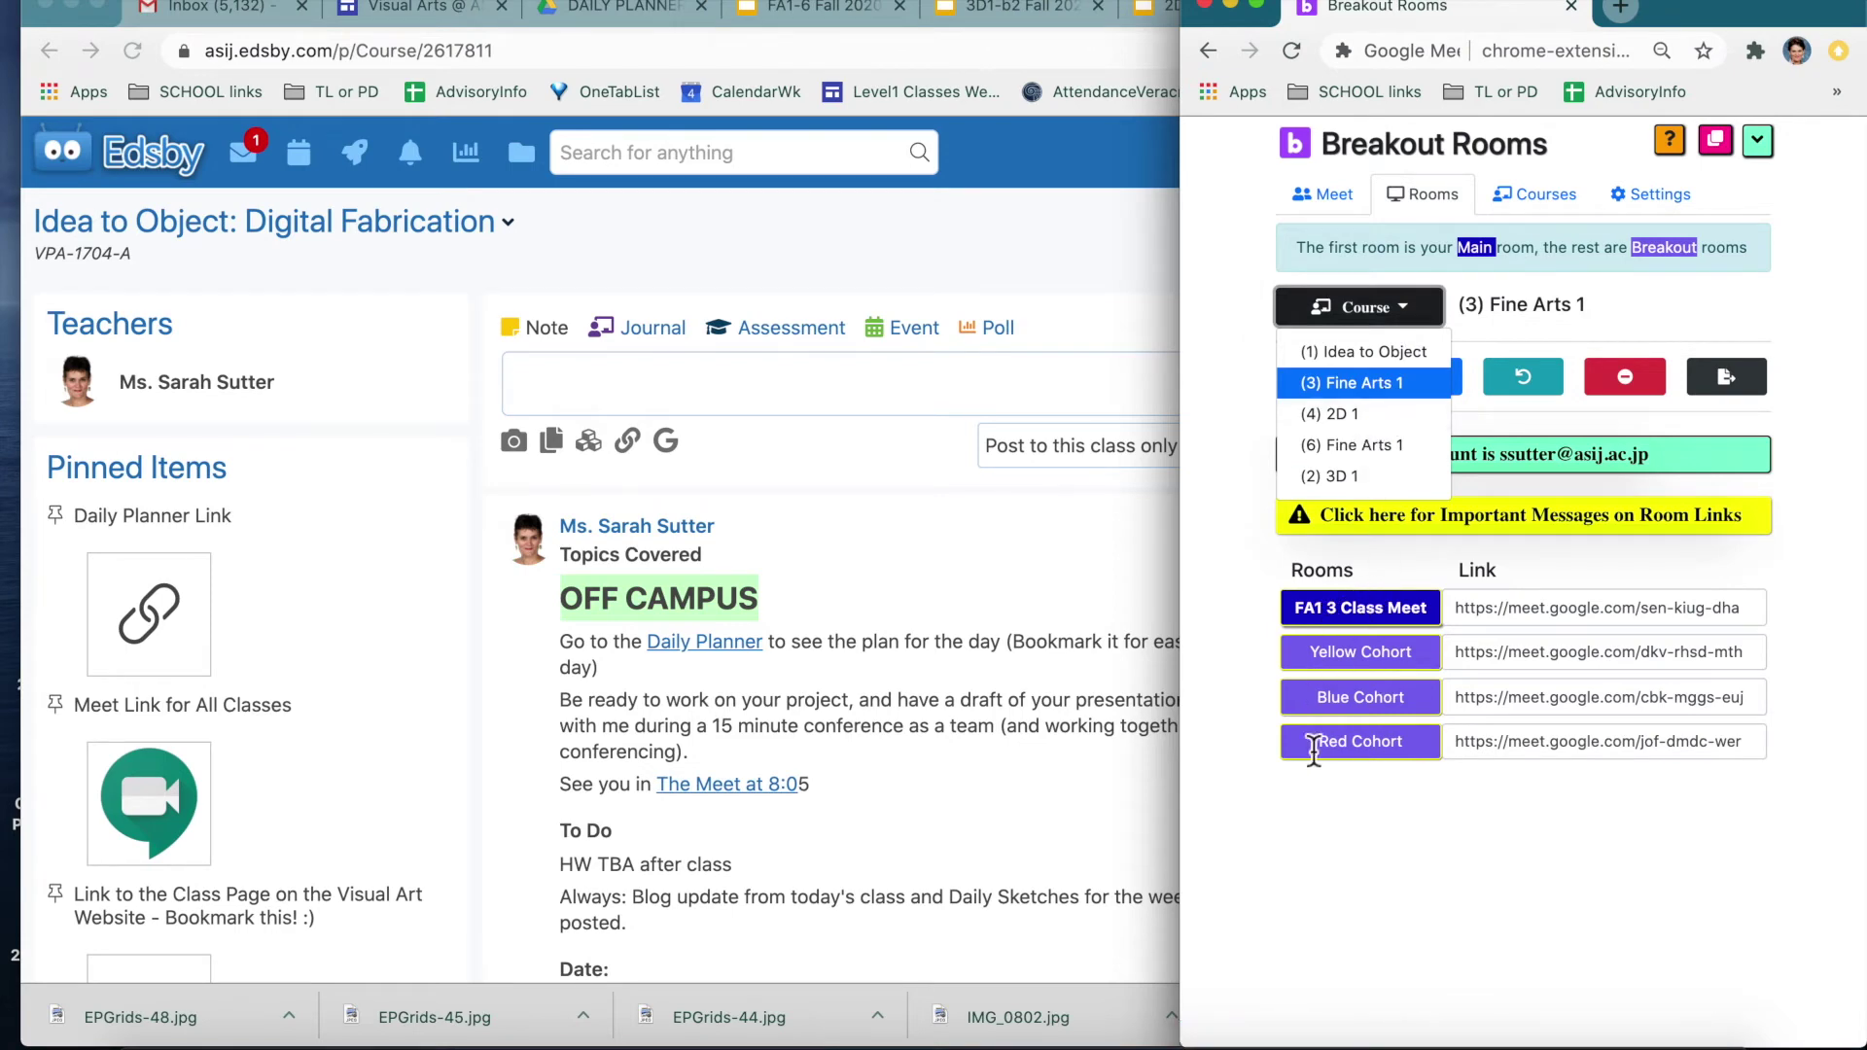
{"action": "left_click", "coordinate": [1378, 410]}
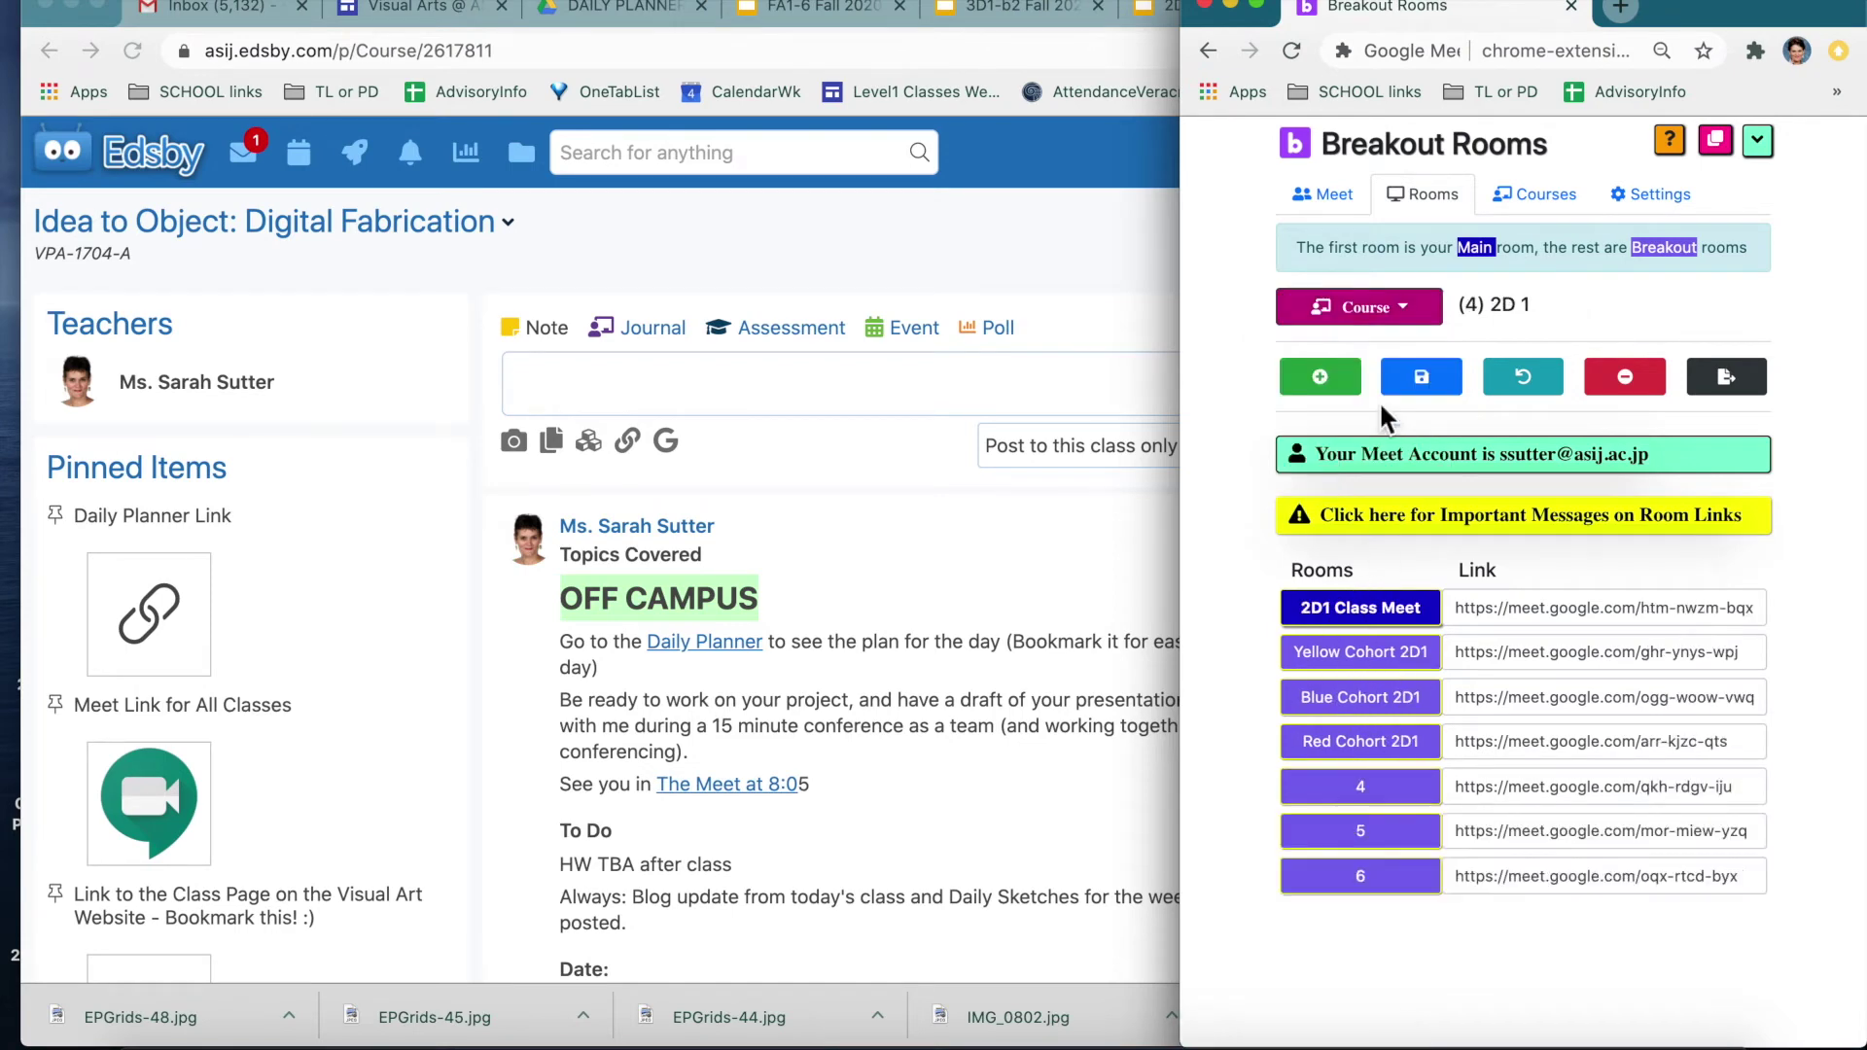
{"action": "left_click", "coordinate": [1381, 313]}
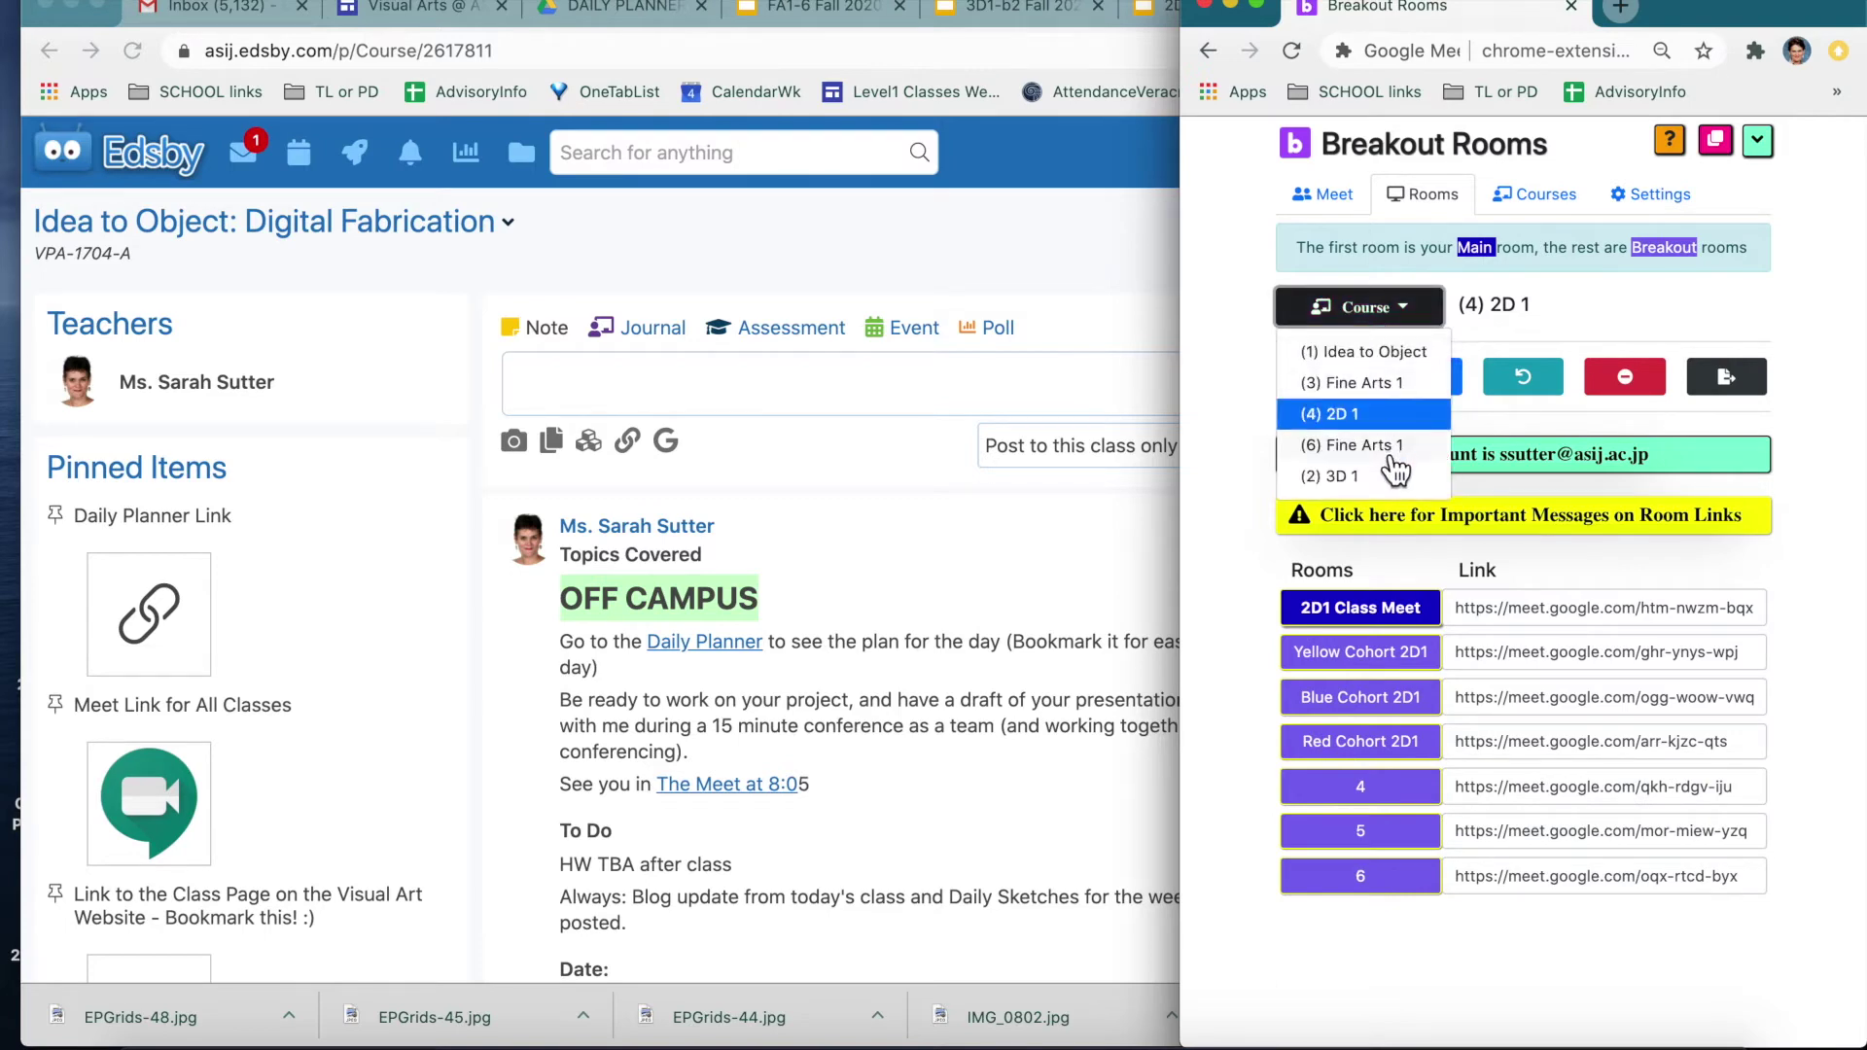
{"action": "left_click", "coordinate": [1386, 446]}
Step: Select the (2) 3D 1 course and open both its main room and breakout rooms with Google Meet
{"action": "left_click", "coordinate": [1371, 310]}
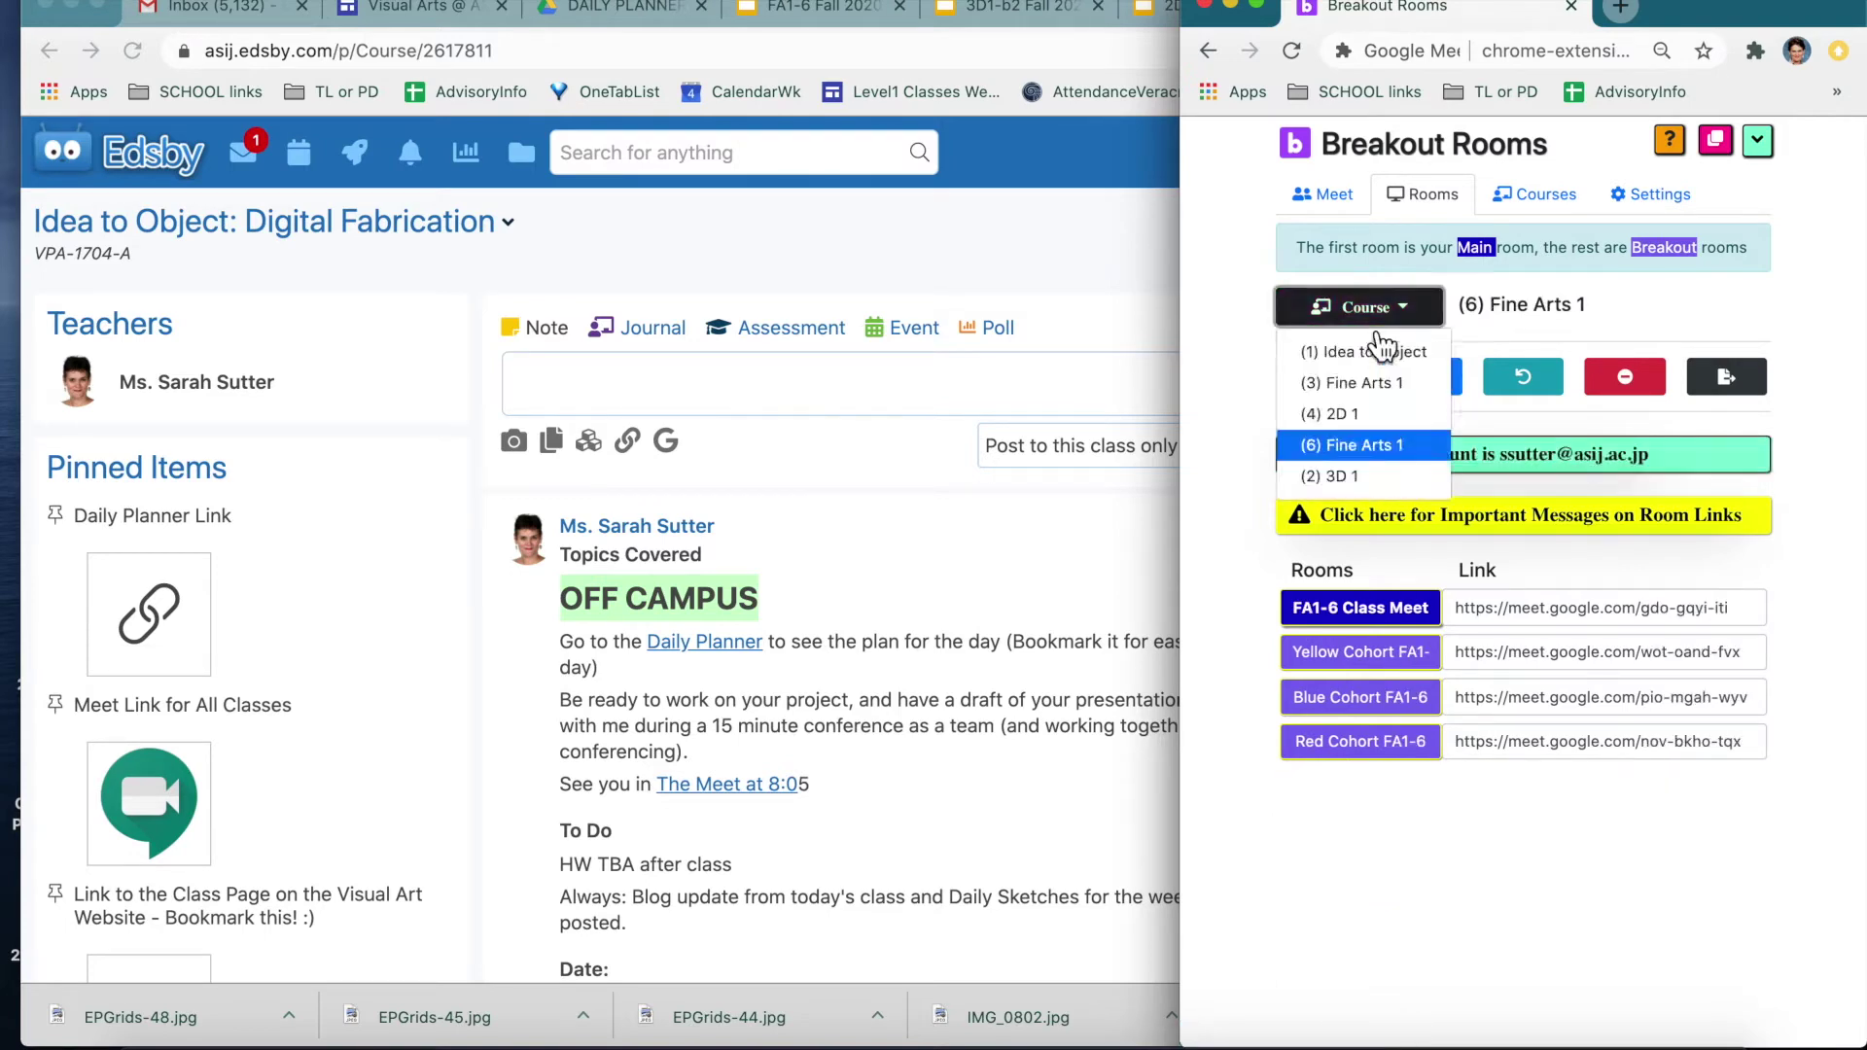
{"action": "left_click", "coordinate": [1390, 475]}
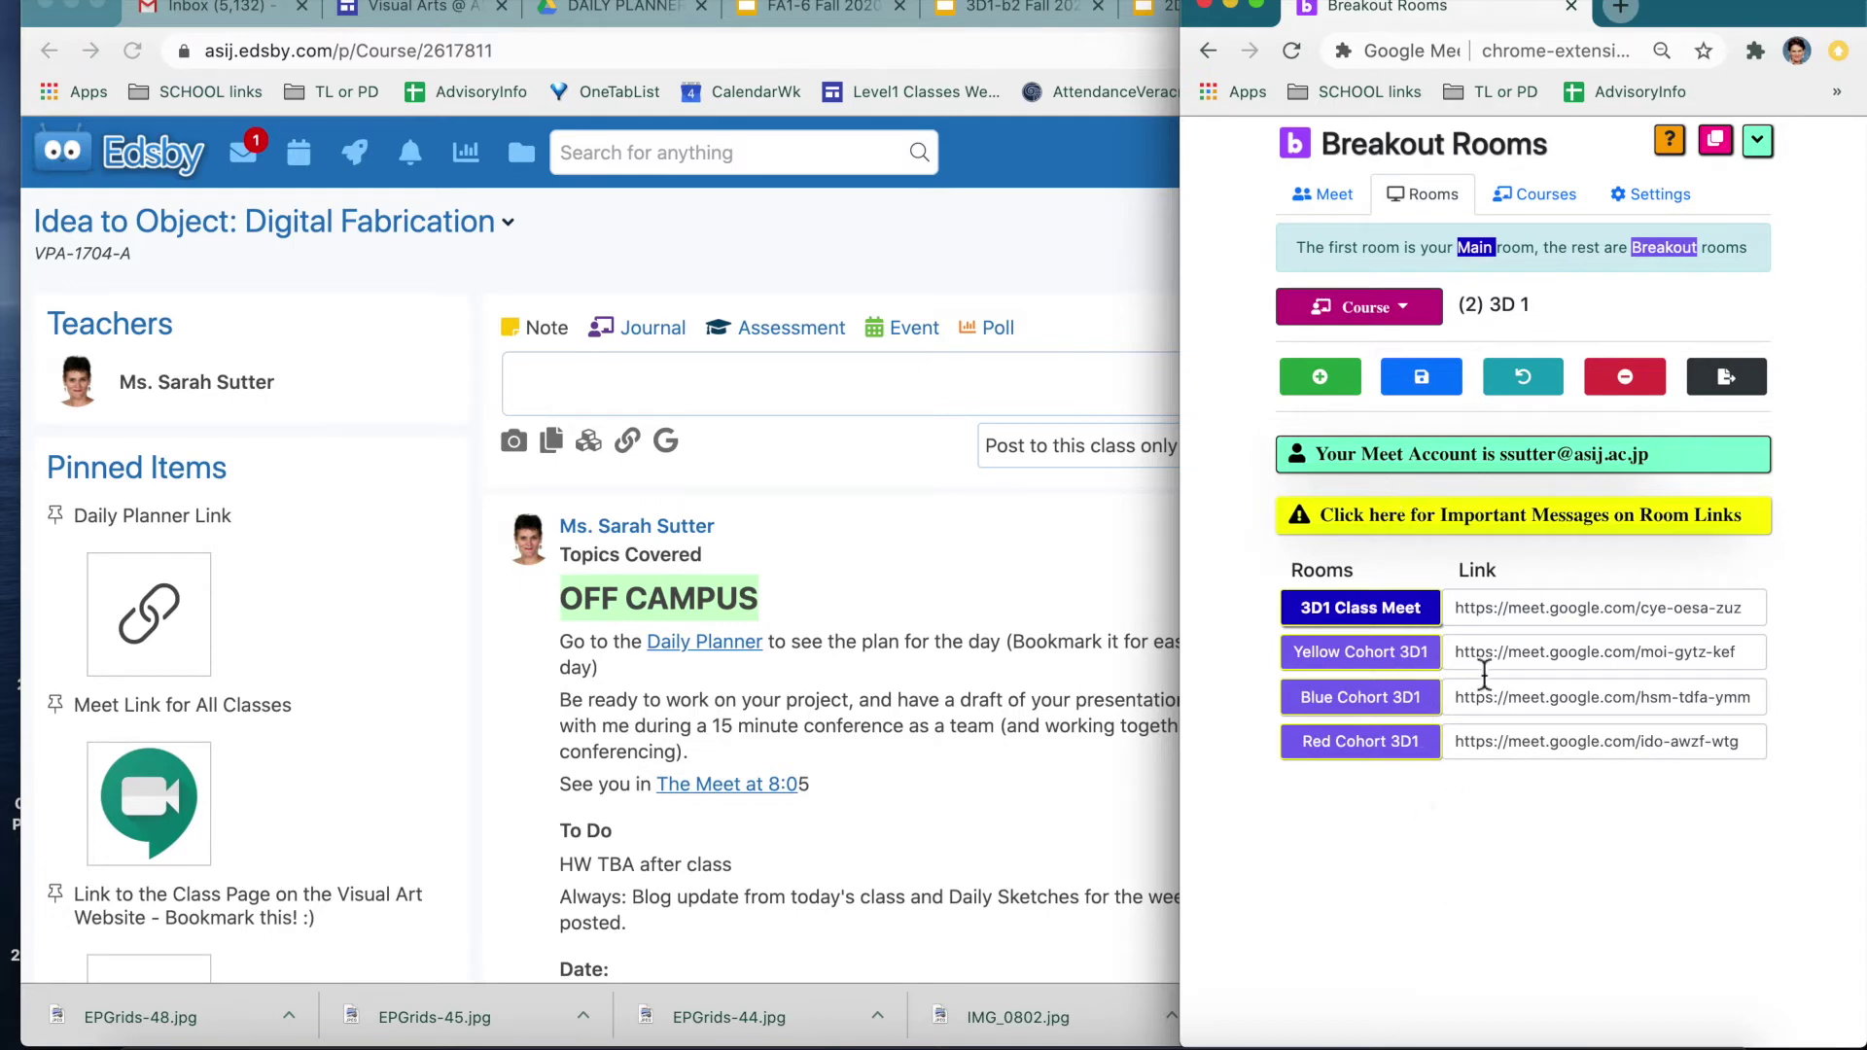
{"action": "left_click", "coordinate": [1446, 510]}
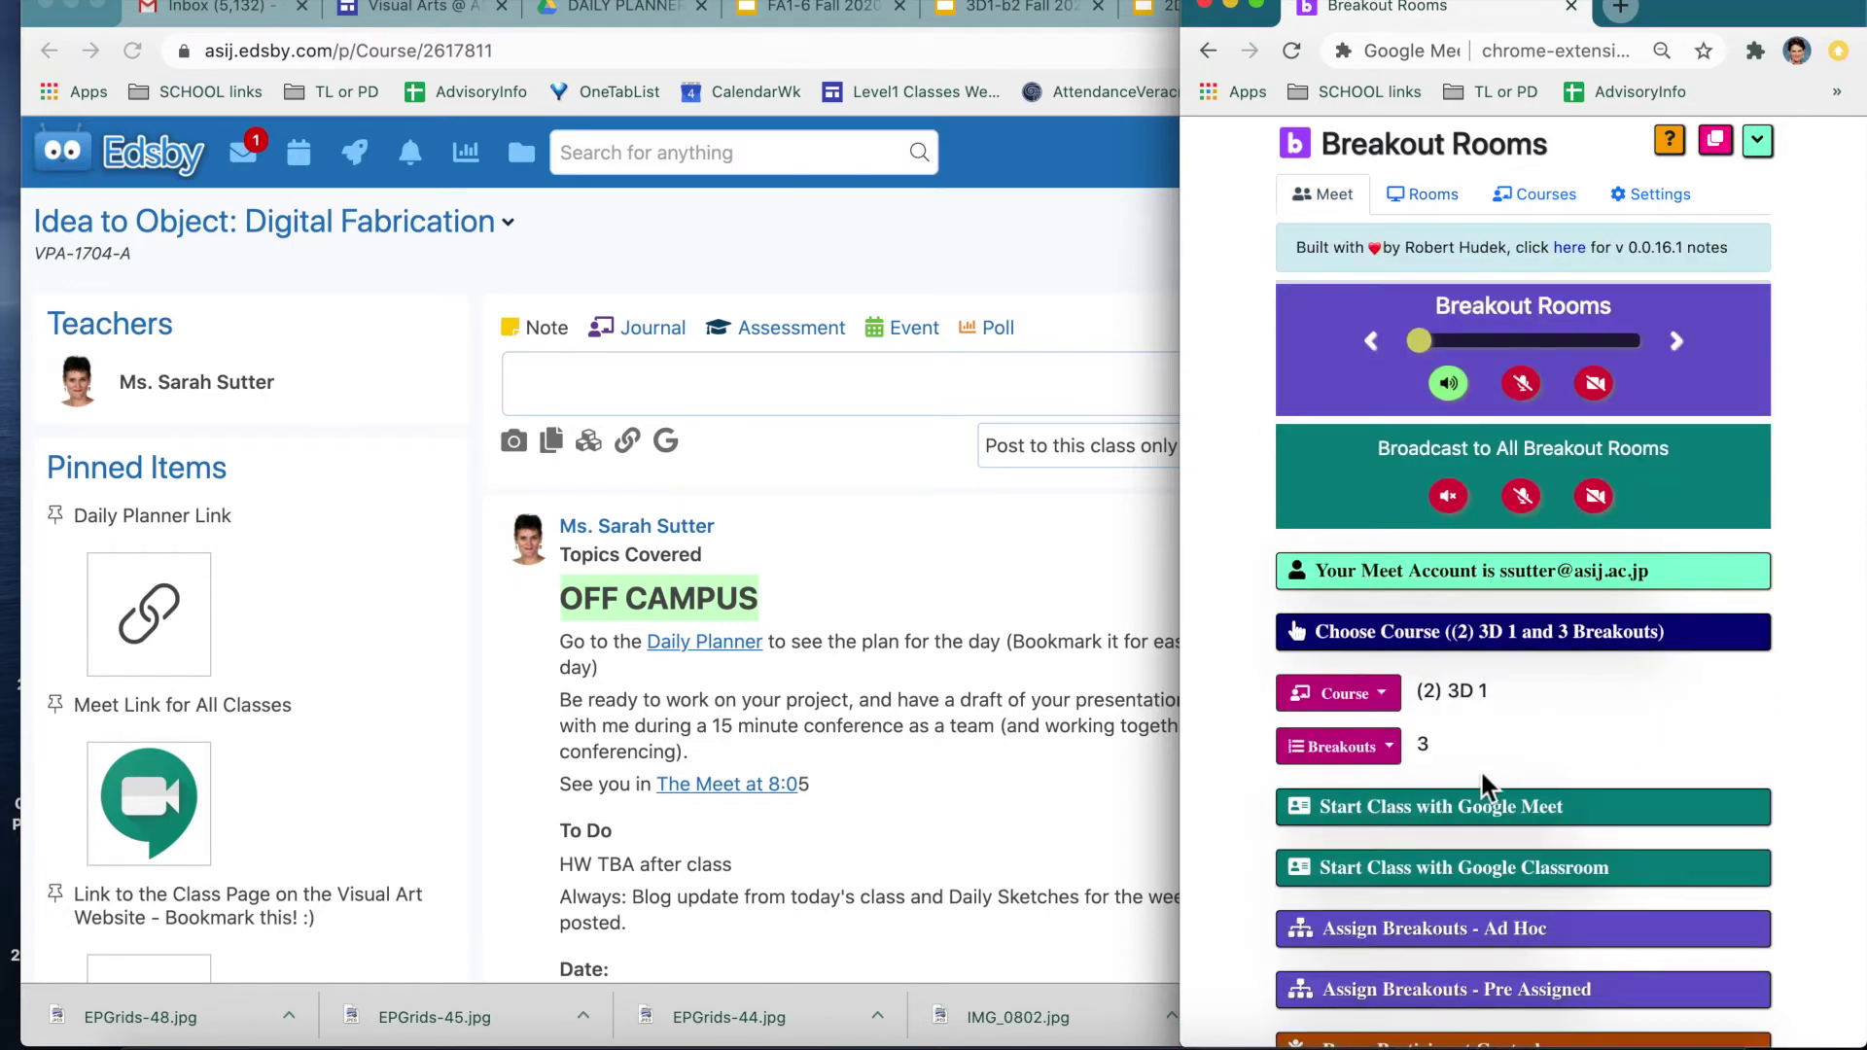
{"action": "left_click", "coordinate": [1470, 822]}
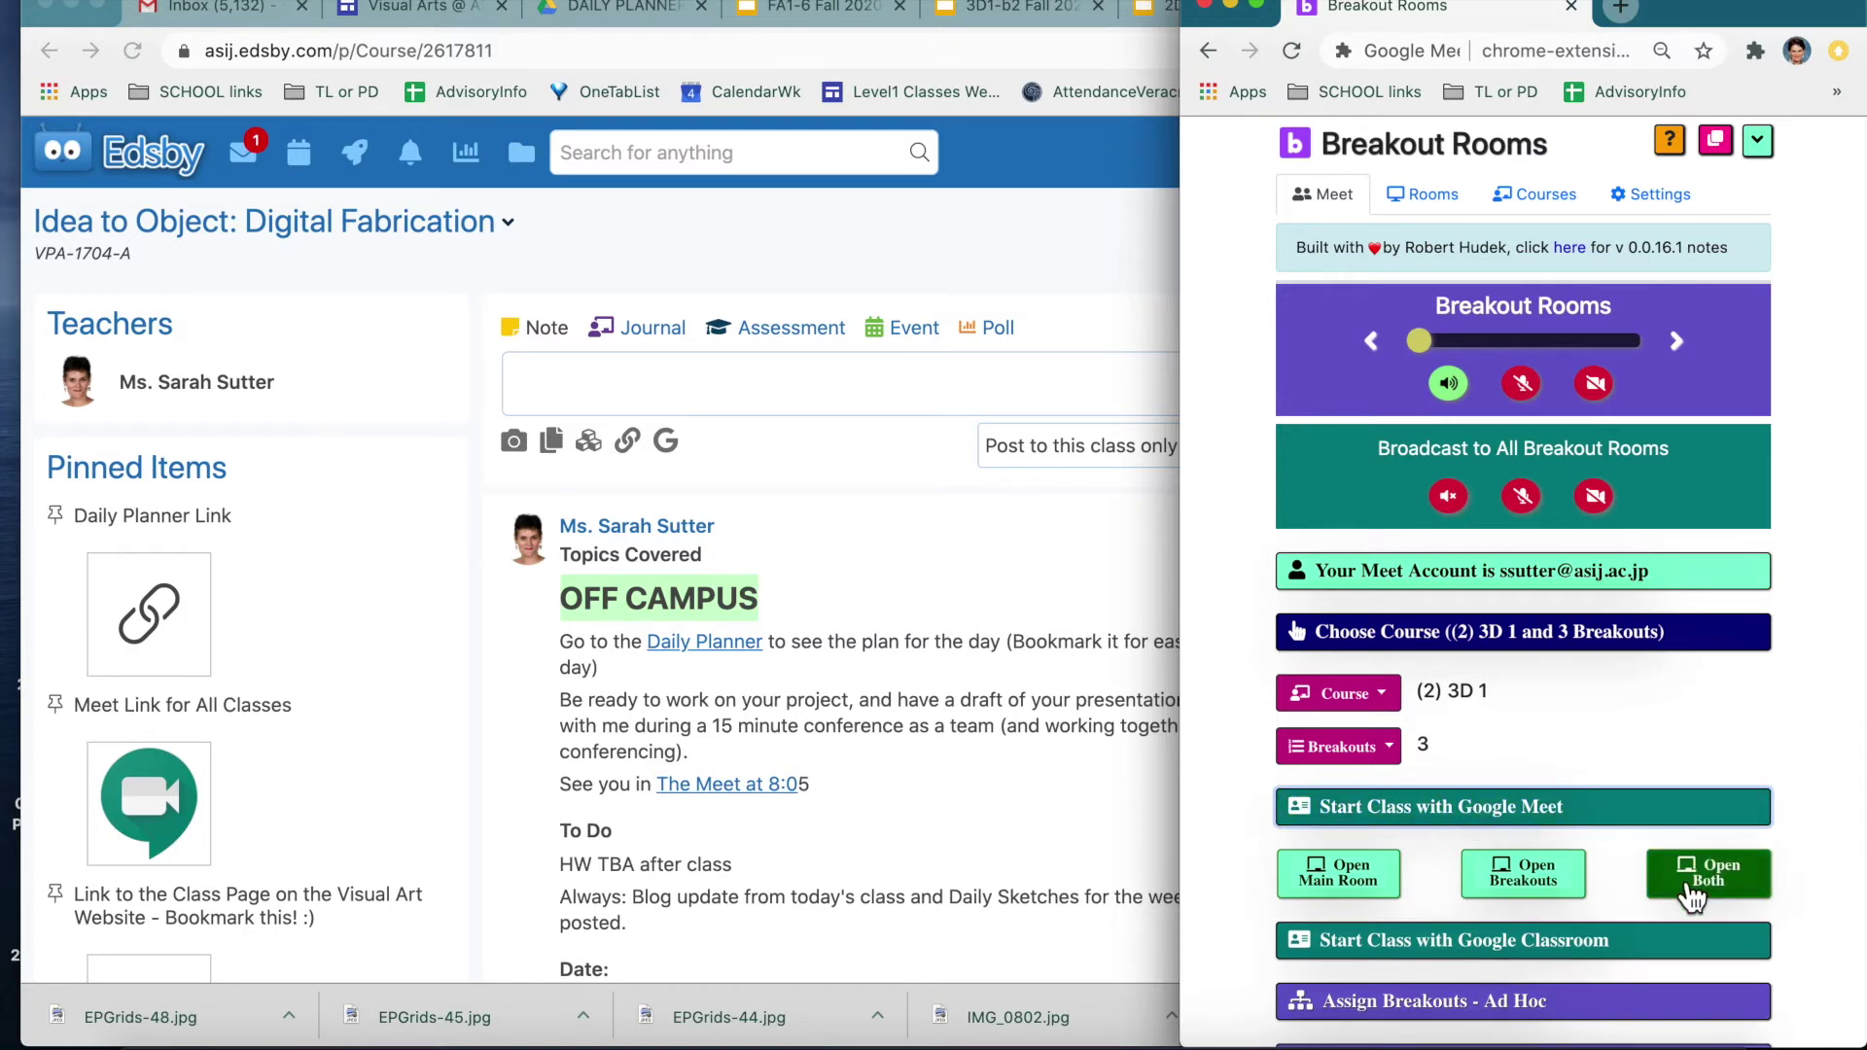
{"action": "left_click", "coordinate": [1692, 892]}
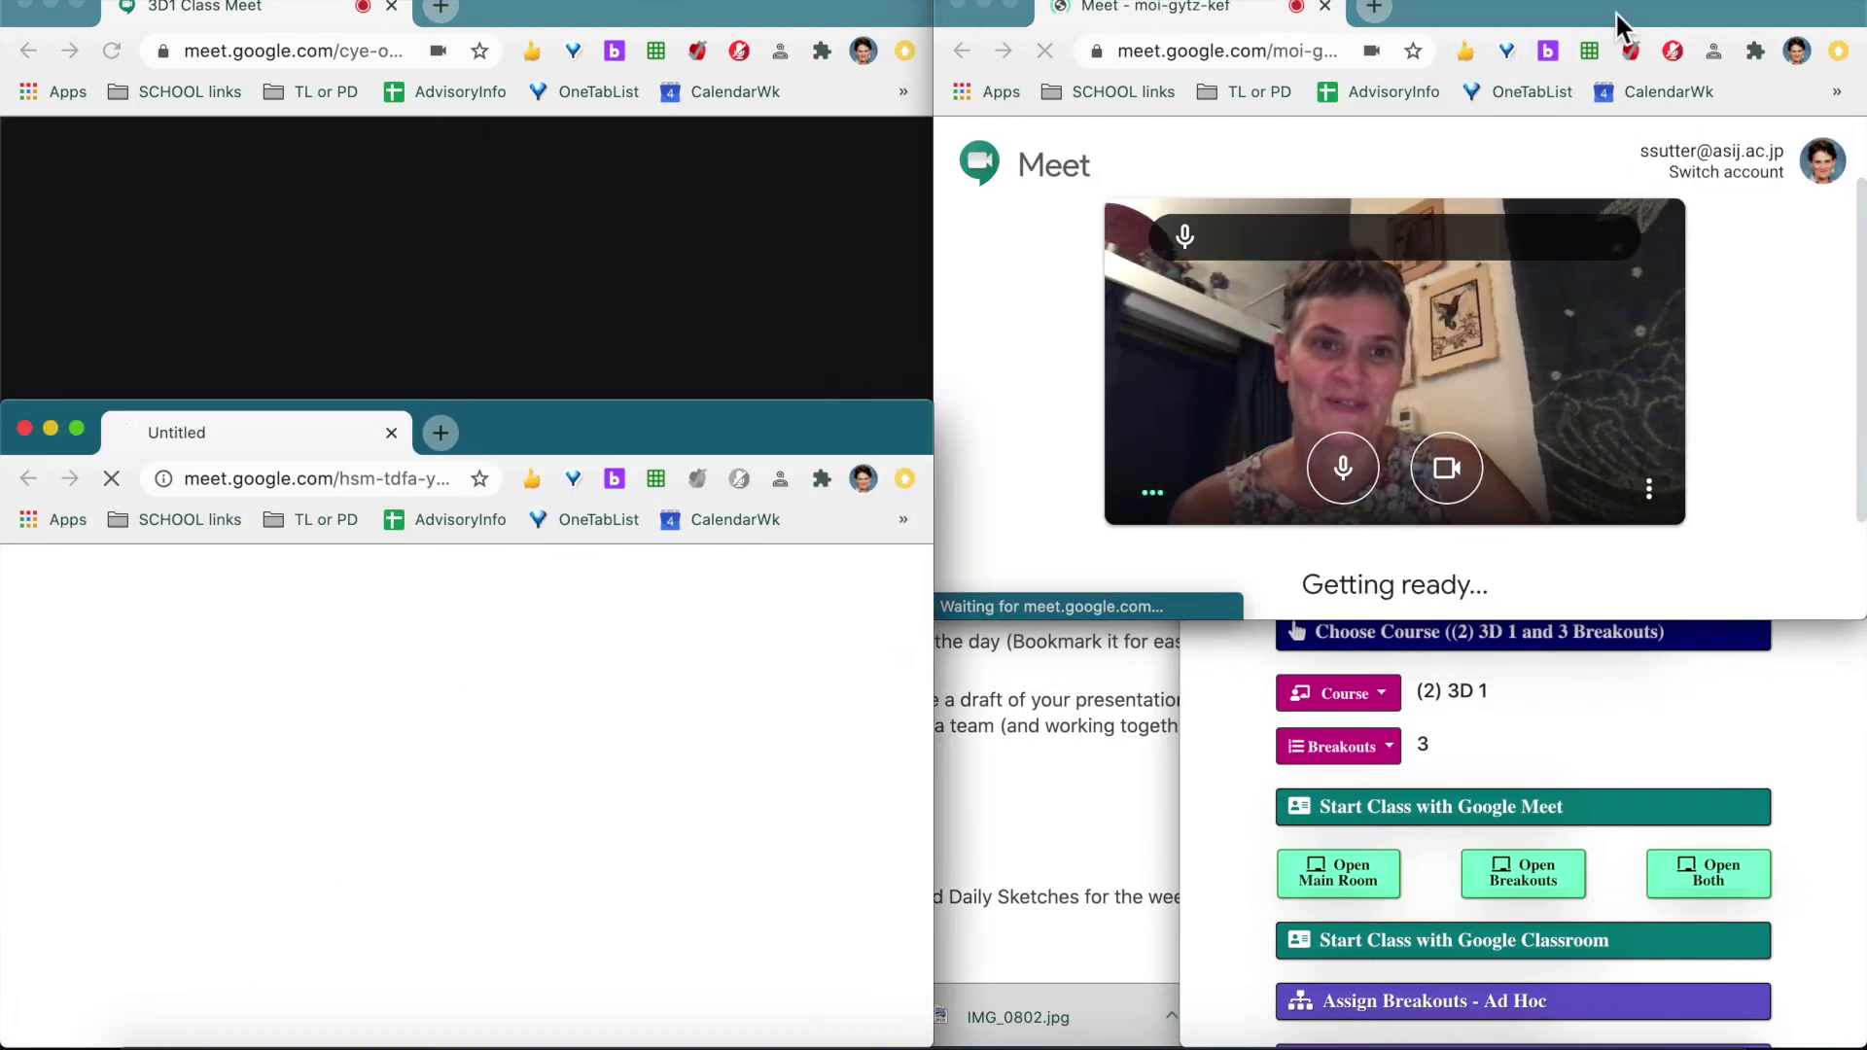
Step: Uncover the Breakout Rooms controls and test the camera broadcast to all breakout rooms by switching it on and off
{"action": "left_click_drag", "start_coordinate": [1614, 12], "coordinate": [938, 30]}
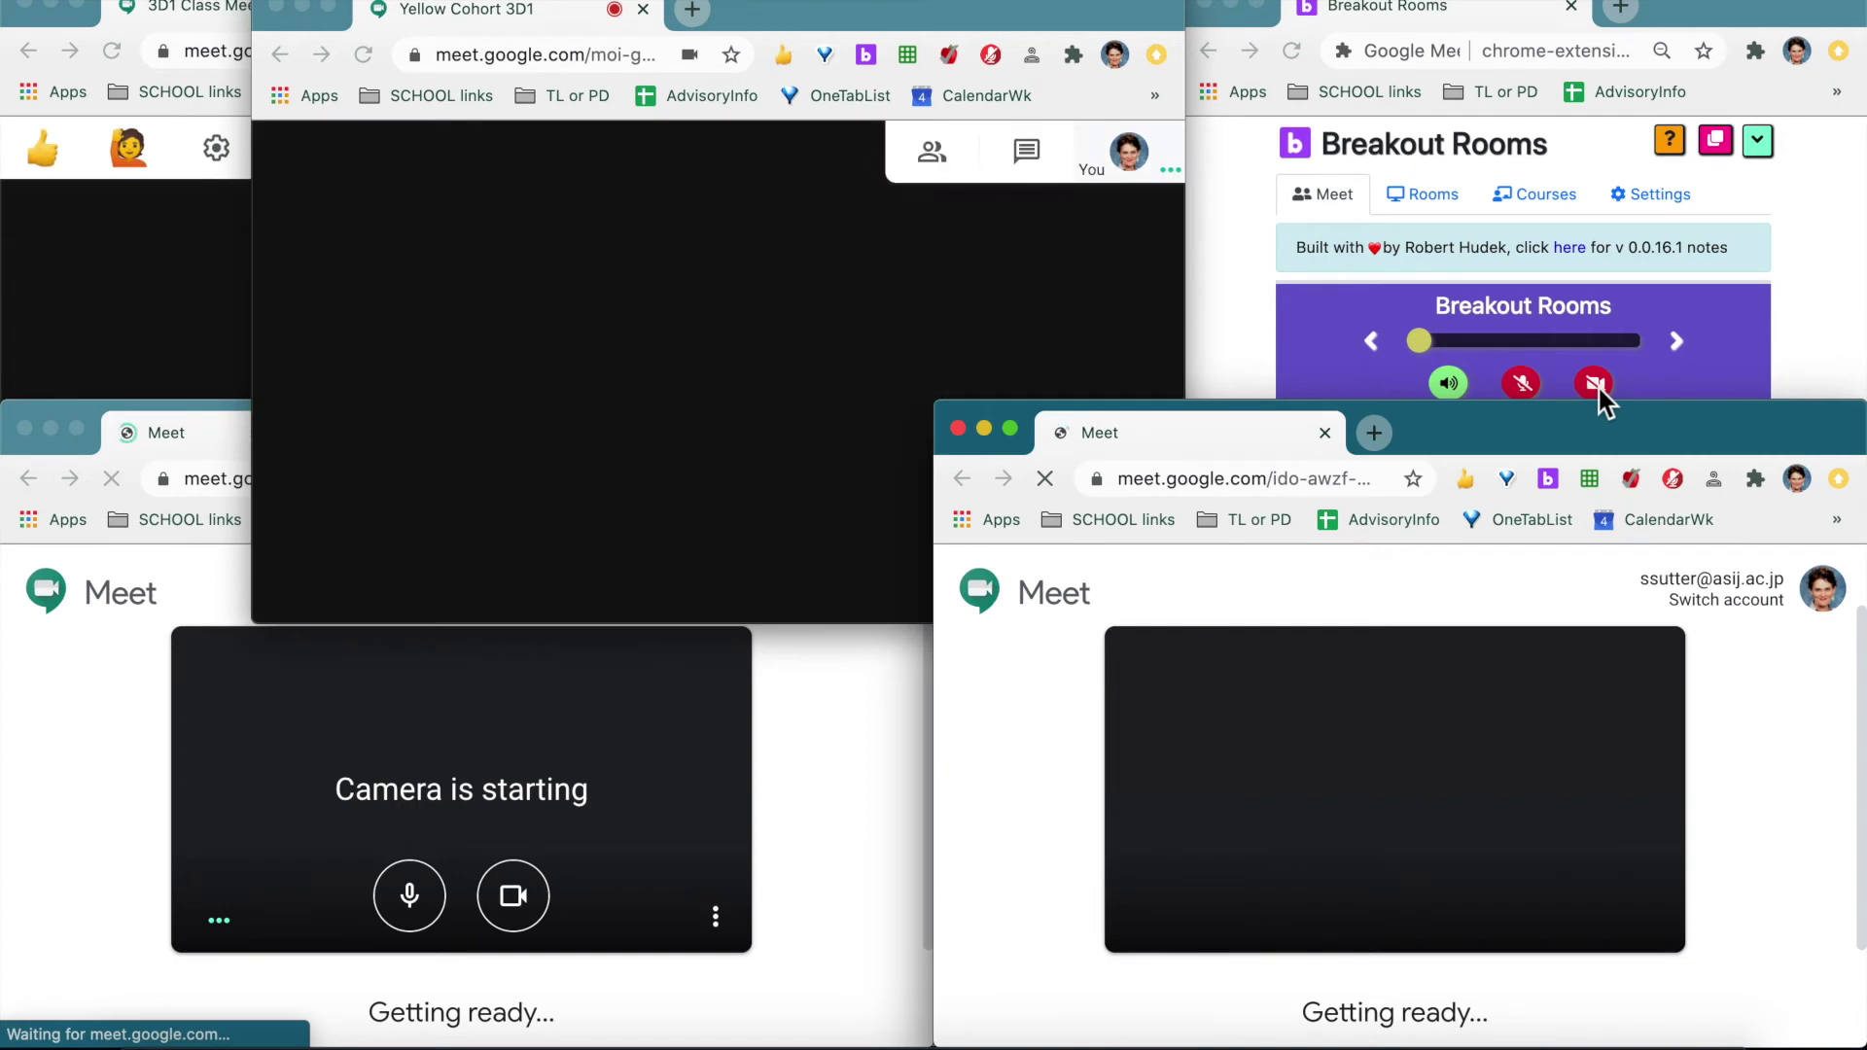
{"action": "left_click", "coordinate": [1599, 389]}
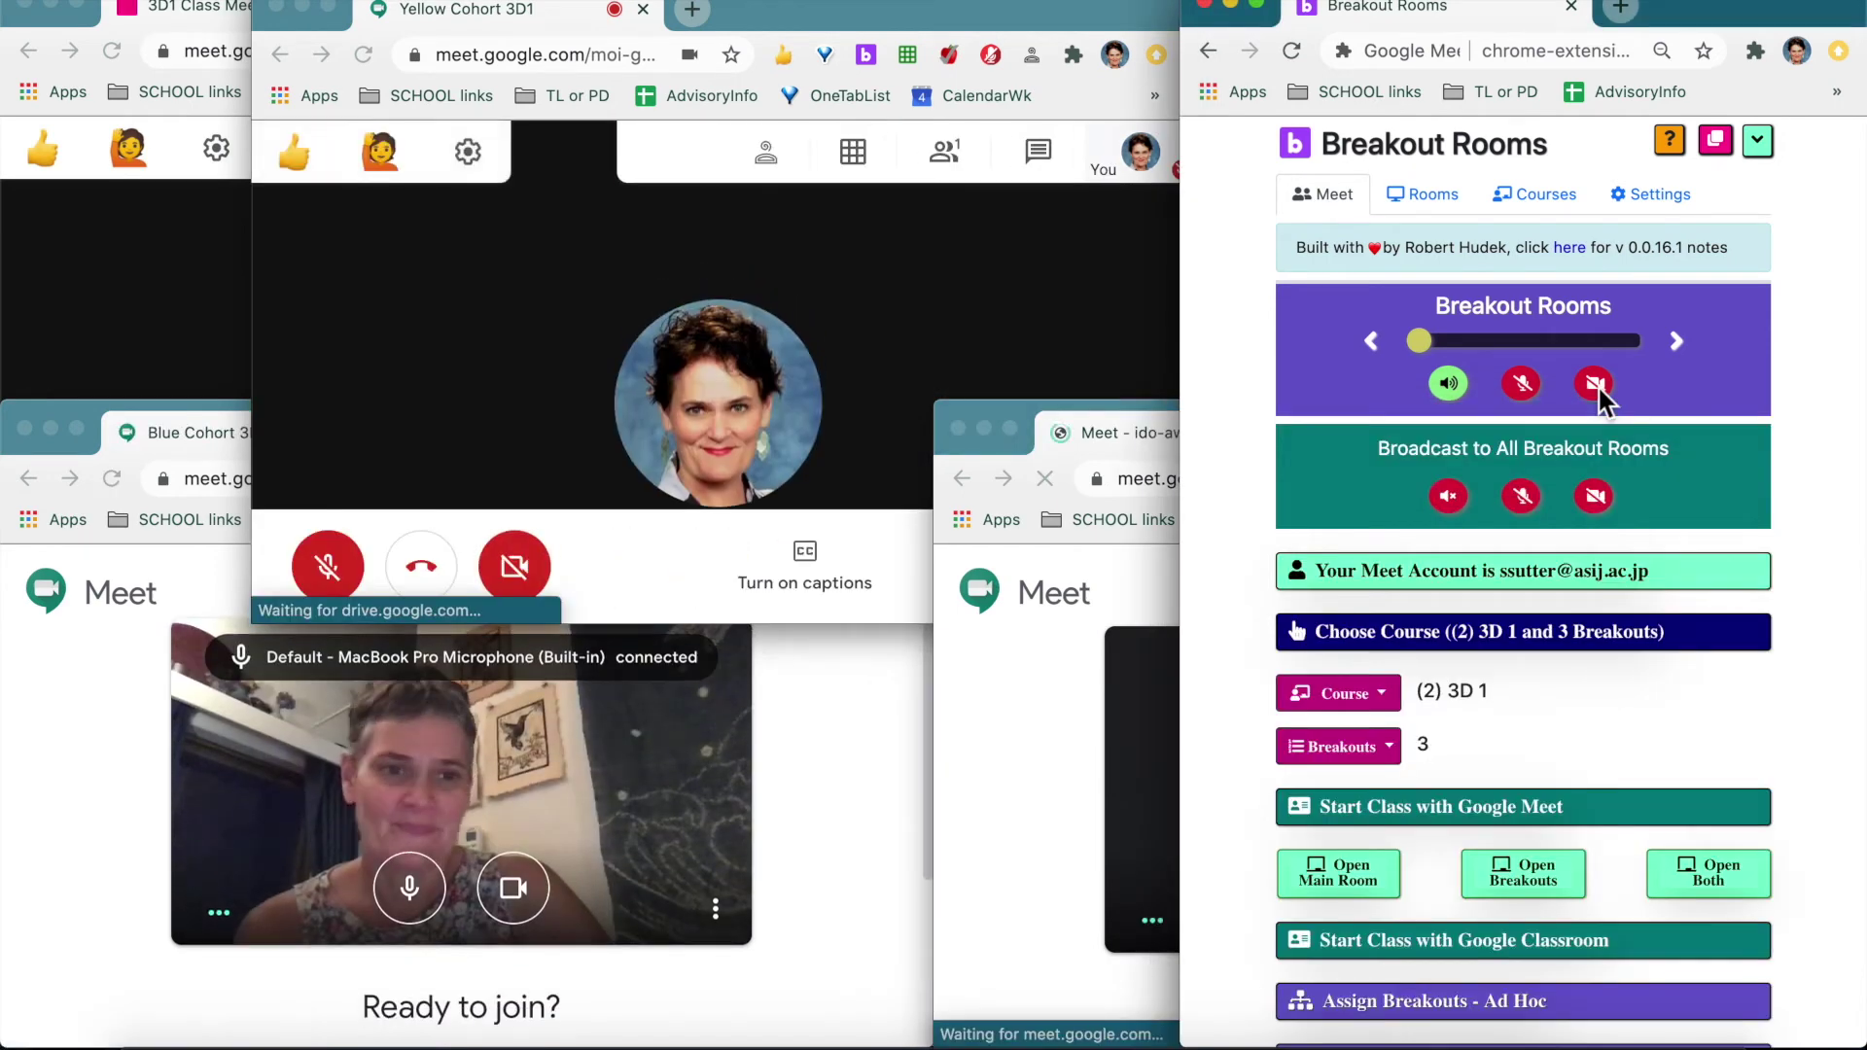
{"action": "left_click", "coordinate": [1595, 498]}
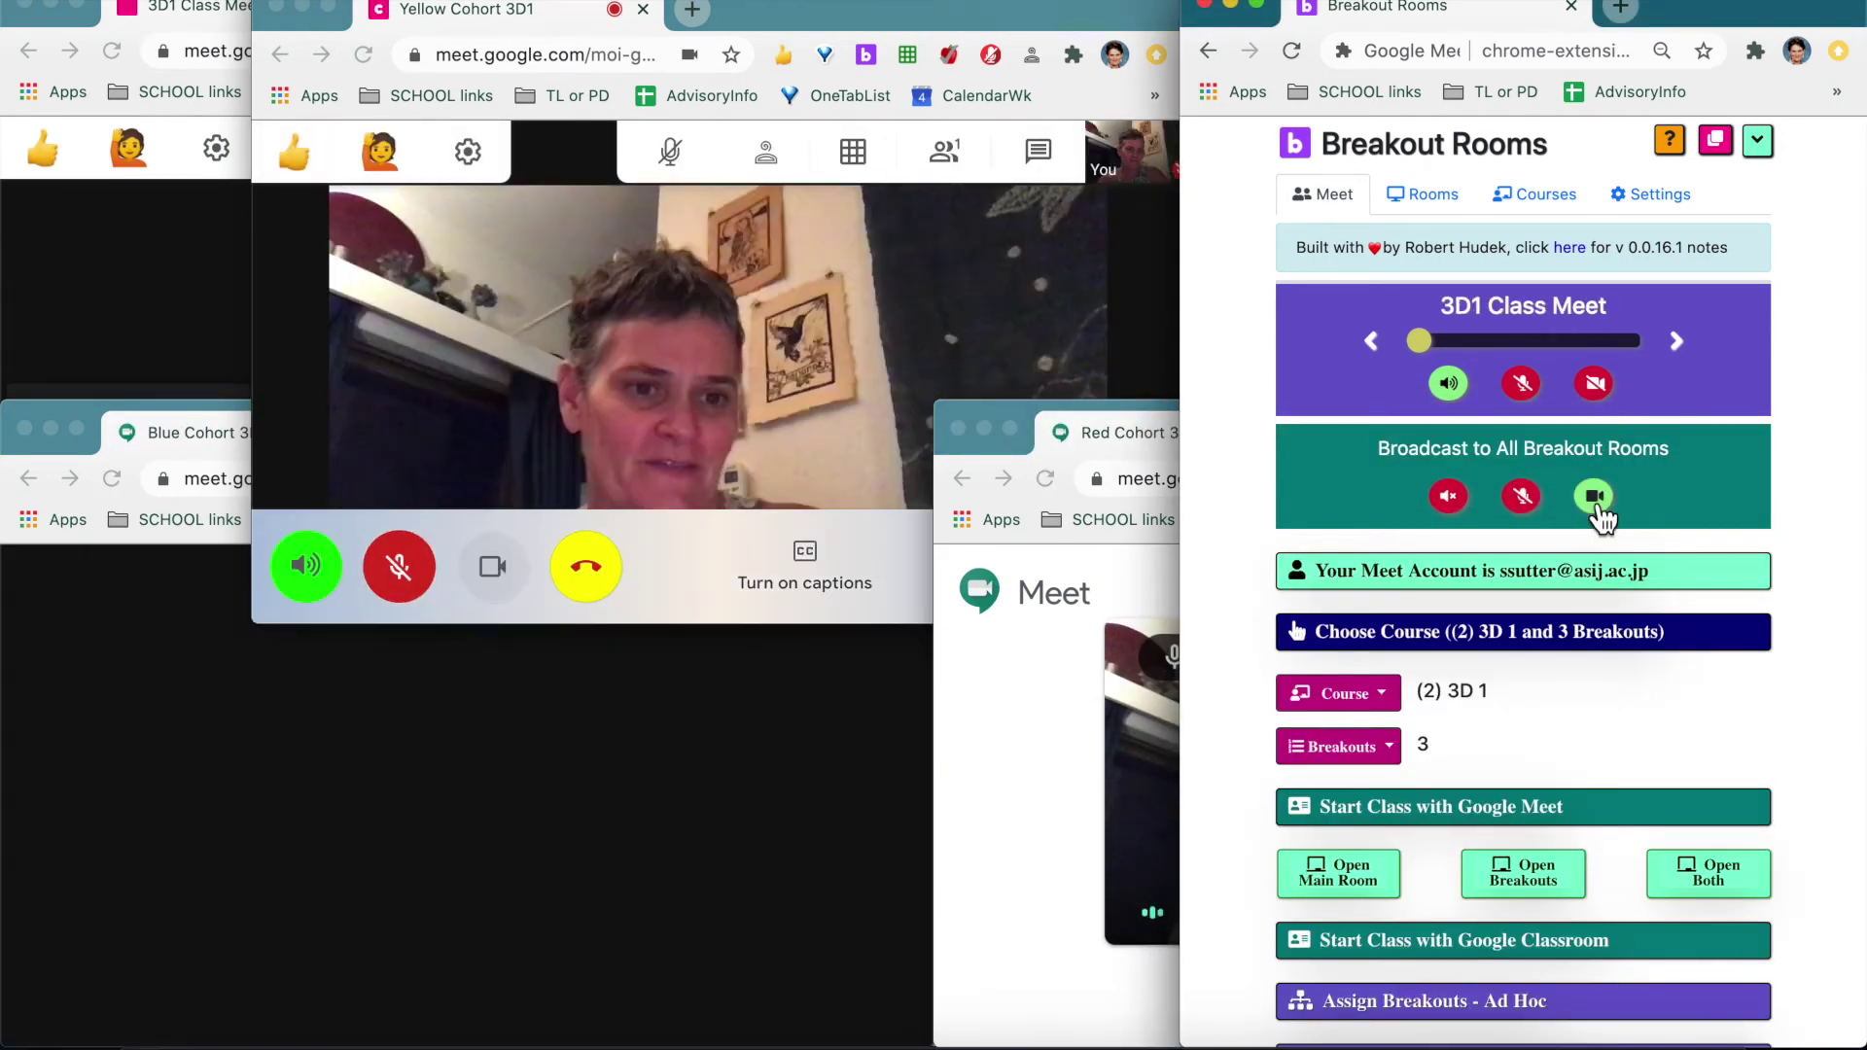
{"action": "left_click", "coordinate": [1595, 498]}
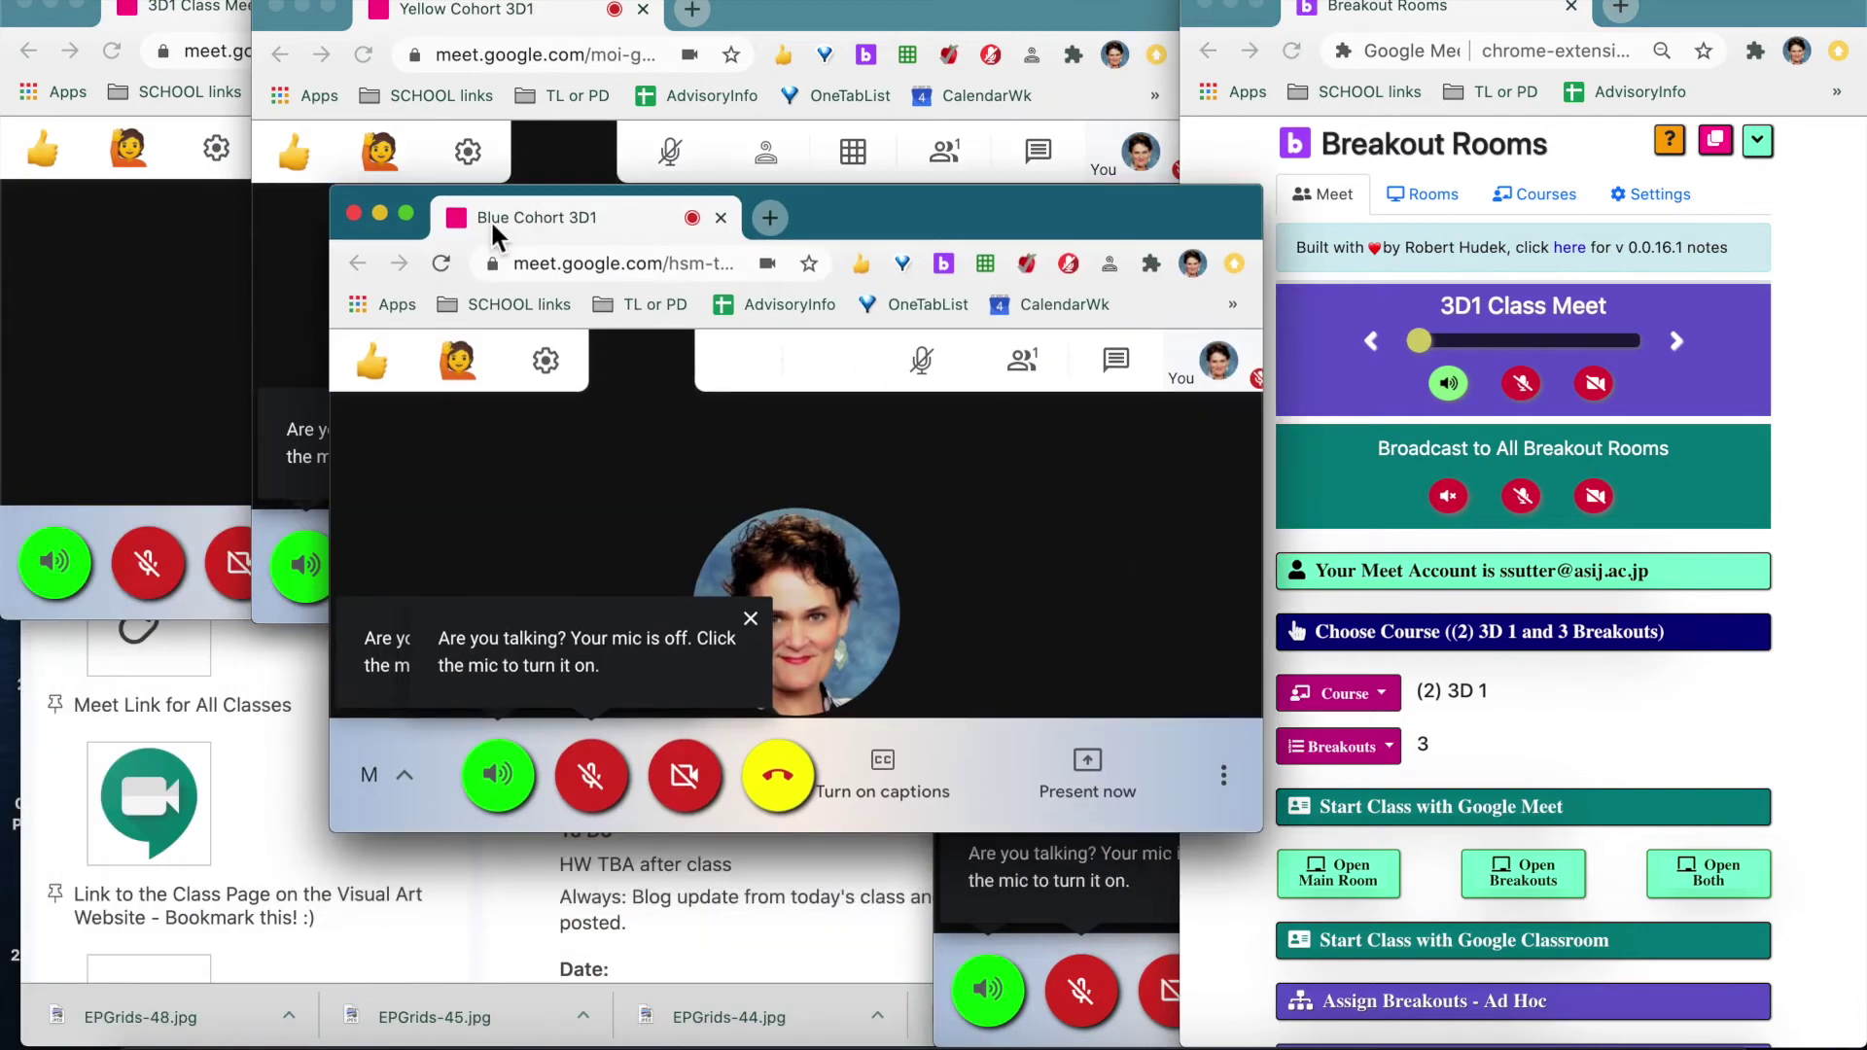
Step: Merge the Blue Cohort 3D1 and Red Cohort 3D1 meetings as tabs into the Yellow Cohort 3D1 window
{"action": "left_click", "coordinate": [693, 24]}
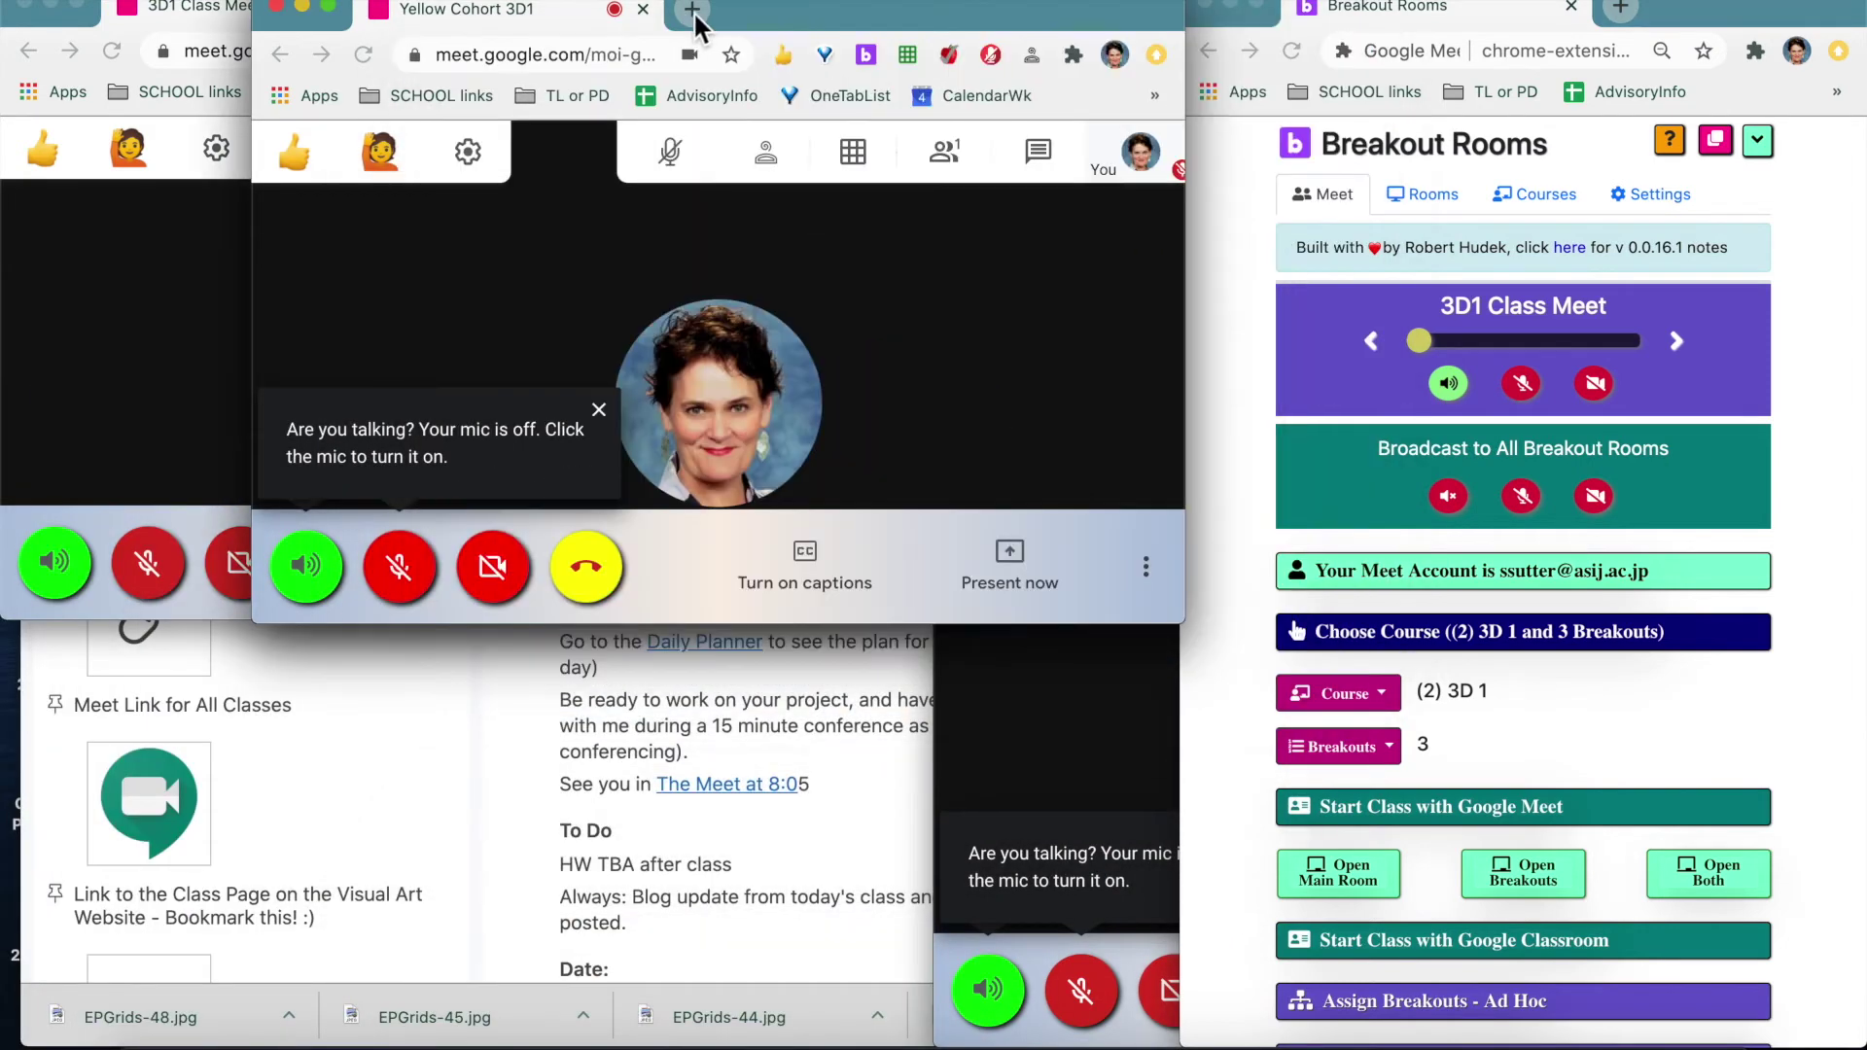
{"action": "left_click", "coordinate": [1006, 759]}
{"action": "left_click_drag", "start_coordinate": [1181, 416], "coordinate": [1095, 298]}
{"action": "left_click", "coordinate": [1074, 34]}
{"action": "left_click_drag", "start_coordinate": [1074, 34], "coordinate": [1229, 10]}
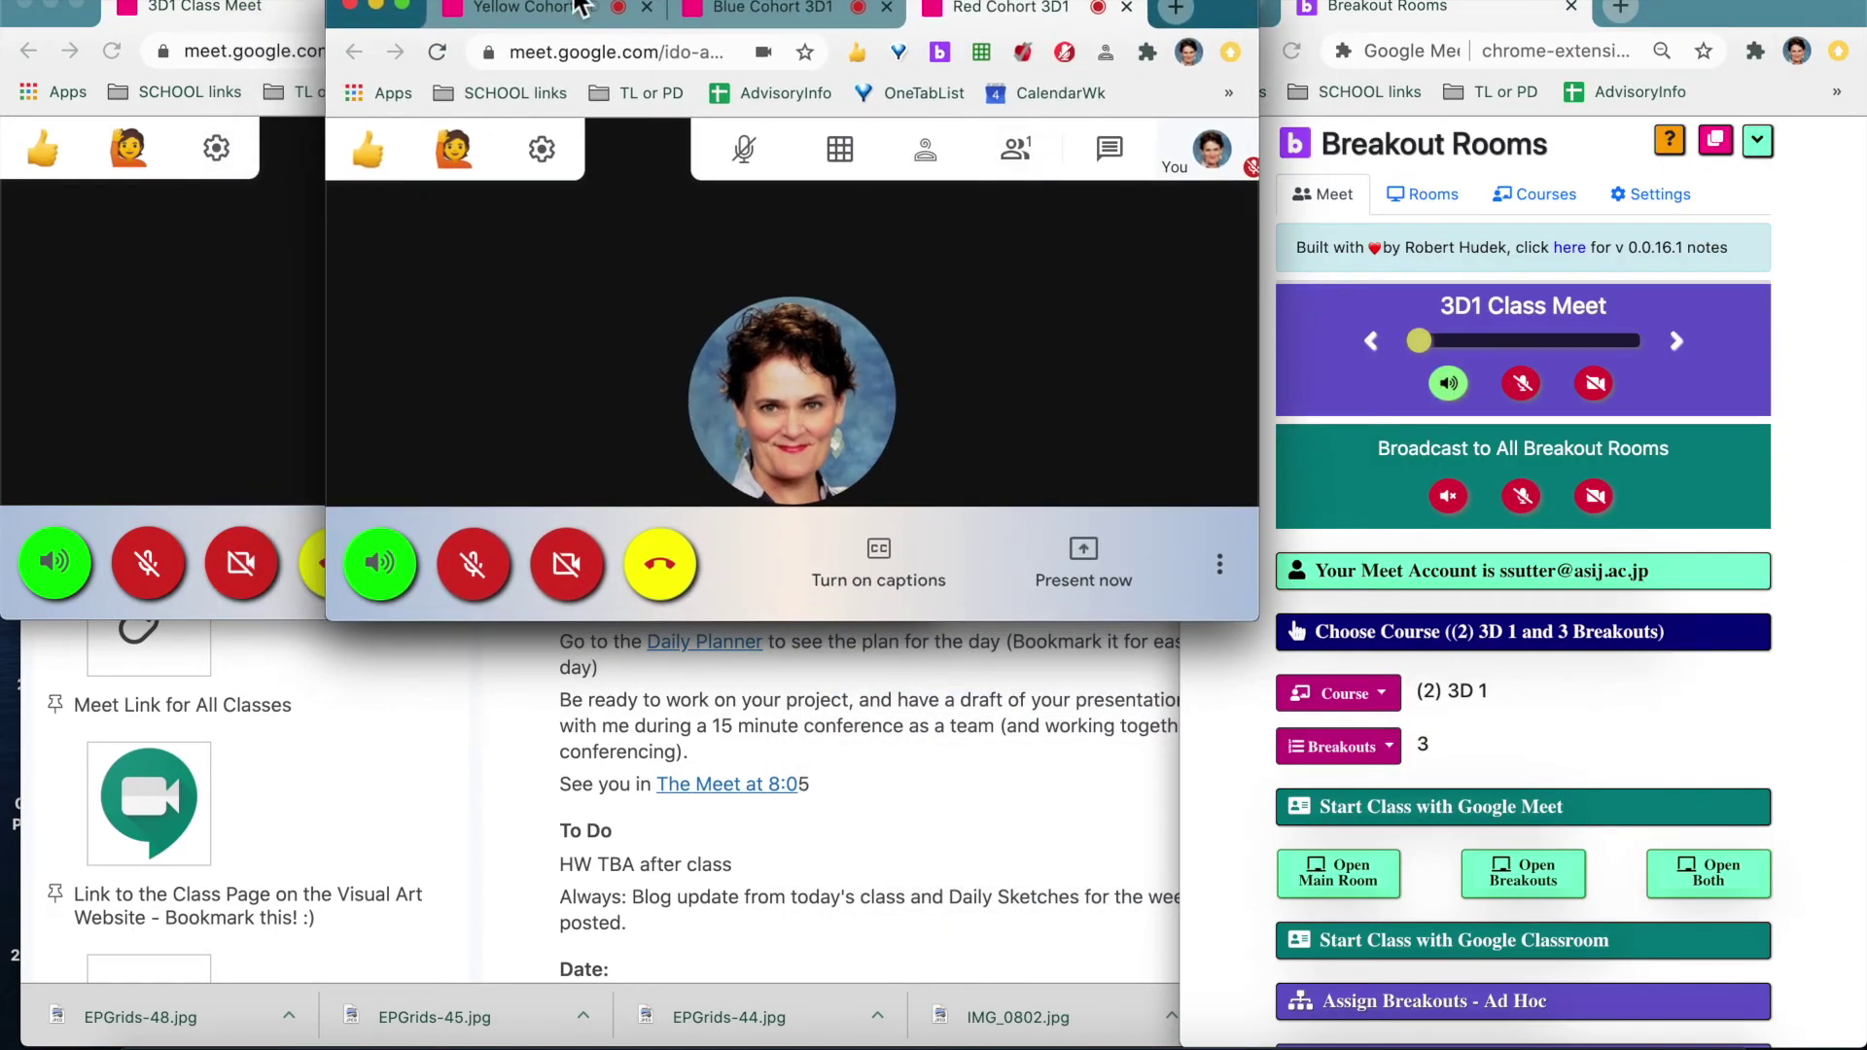
Step: Reposition the merged cohort window below the browser's upper edge and cycle through every room until returning to 3D1 Class Meet
{"action": "left_click_drag", "start_coordinate": [409, 6], "coordinate": [292, 136]}
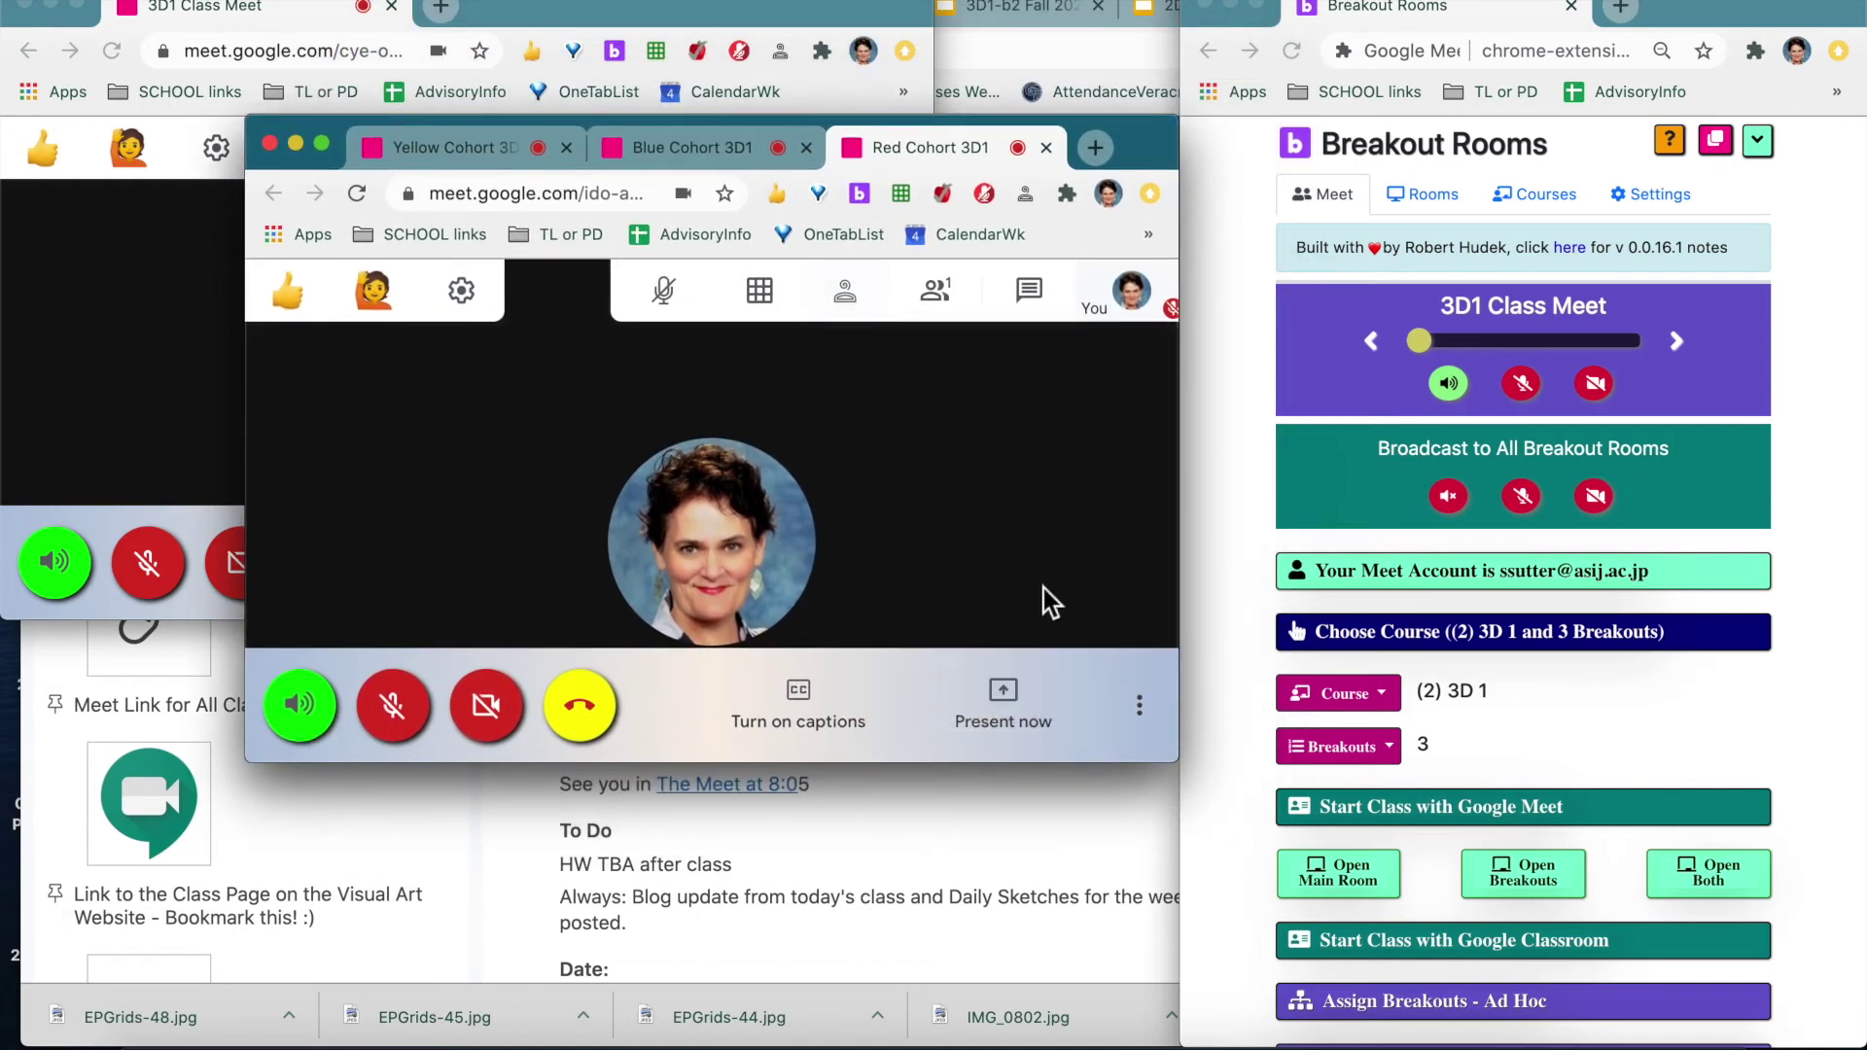
{"action": "mouse_move", "coordinate": [742, 481]}
{"action": "left_click", "coordinate": [1676, 342]}
{"action": "left_click", "coordinate": [1676, 342]}
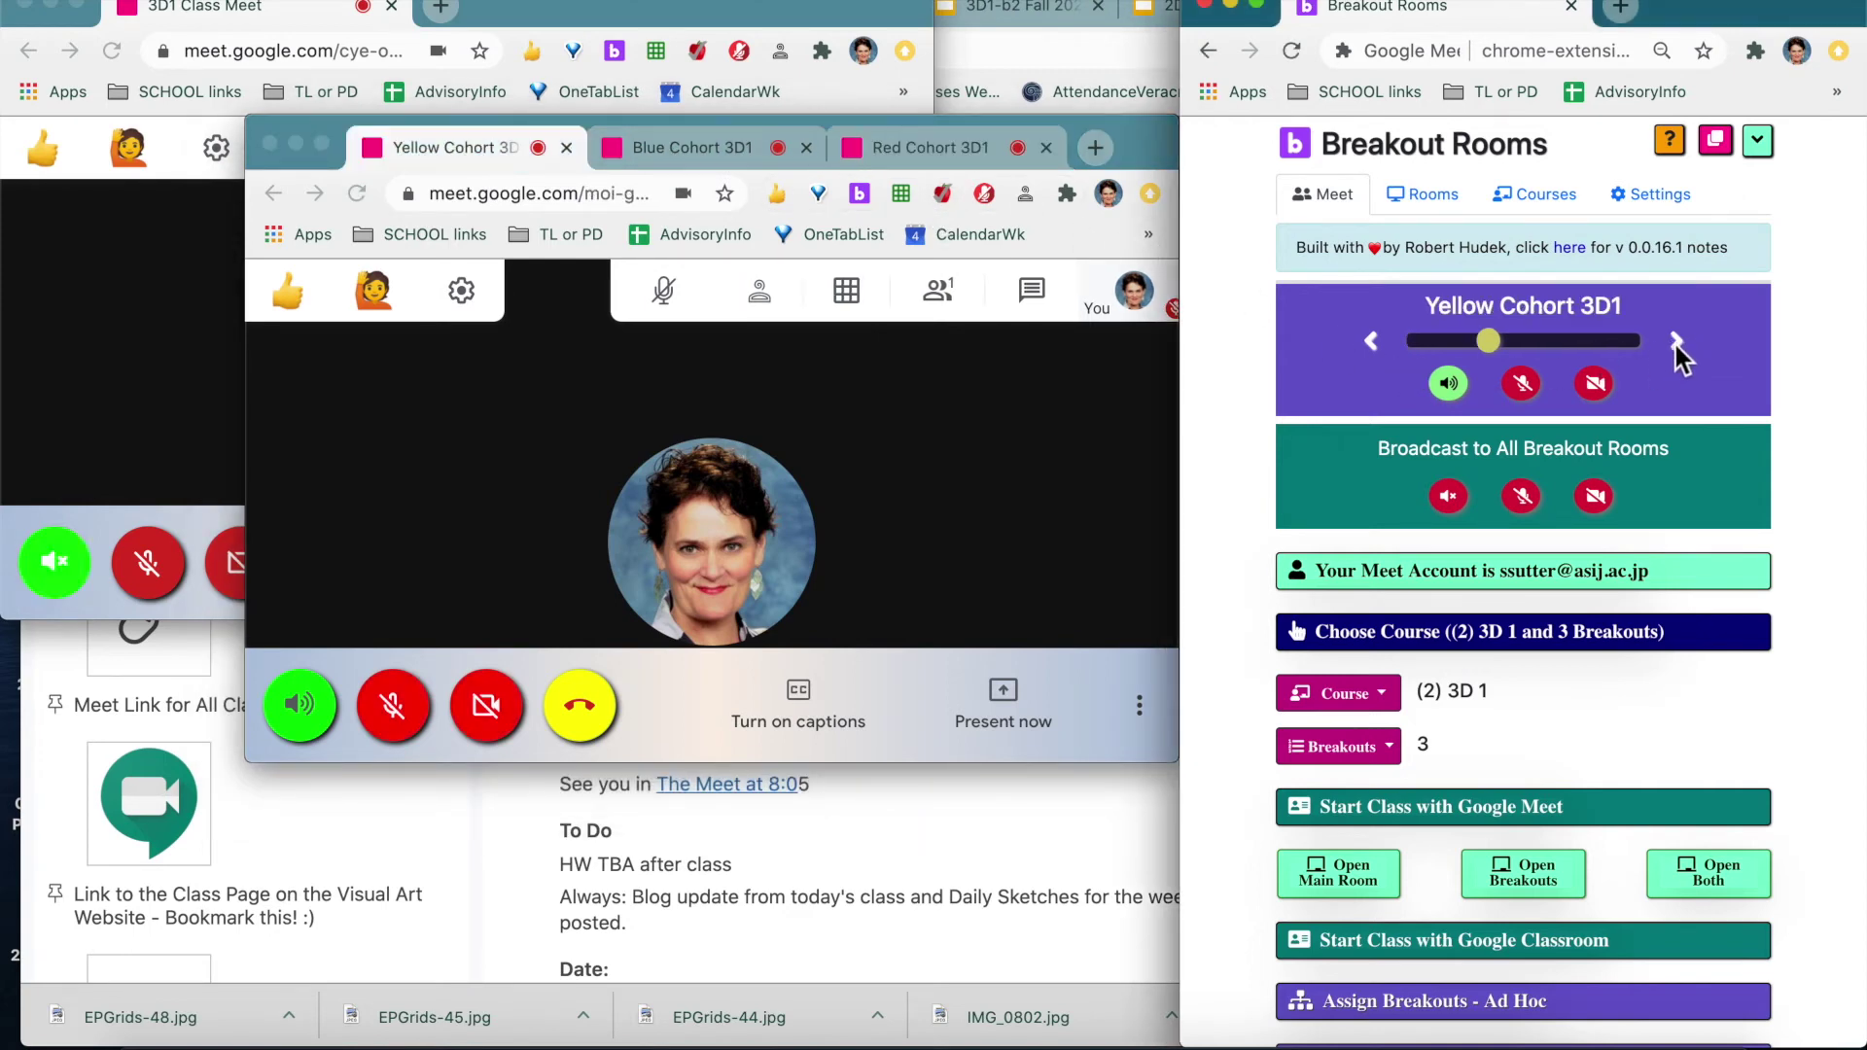
{"action": "left_click", "coordinate": [1677, 342]}
{"action": "left_click", "coordinate": [1676, 346]}
{"action": "left_click", "coordinate": [1677, 346]}
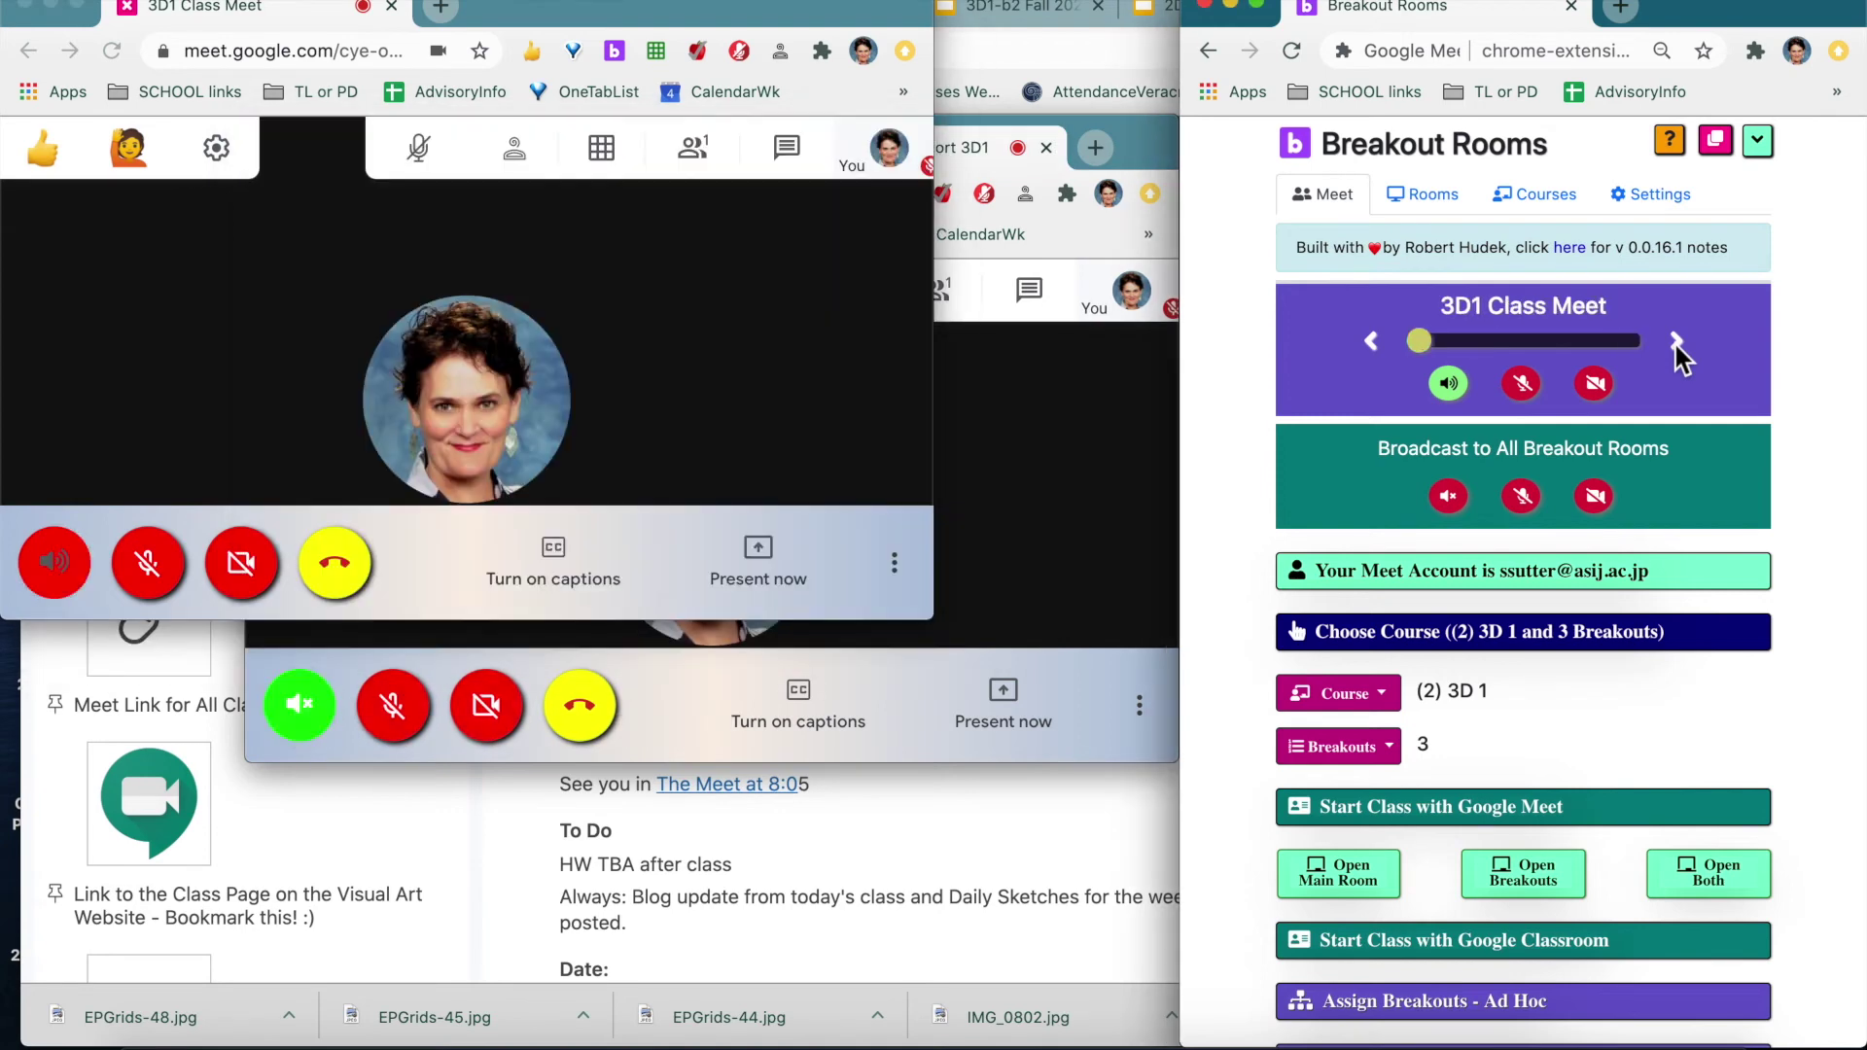
Step: Bring the cohort meetings window forward and test the microphone broadcast to all breakout rooms by switching it on and off
{"action": "left_click", "coordinate": [1152, 455]}
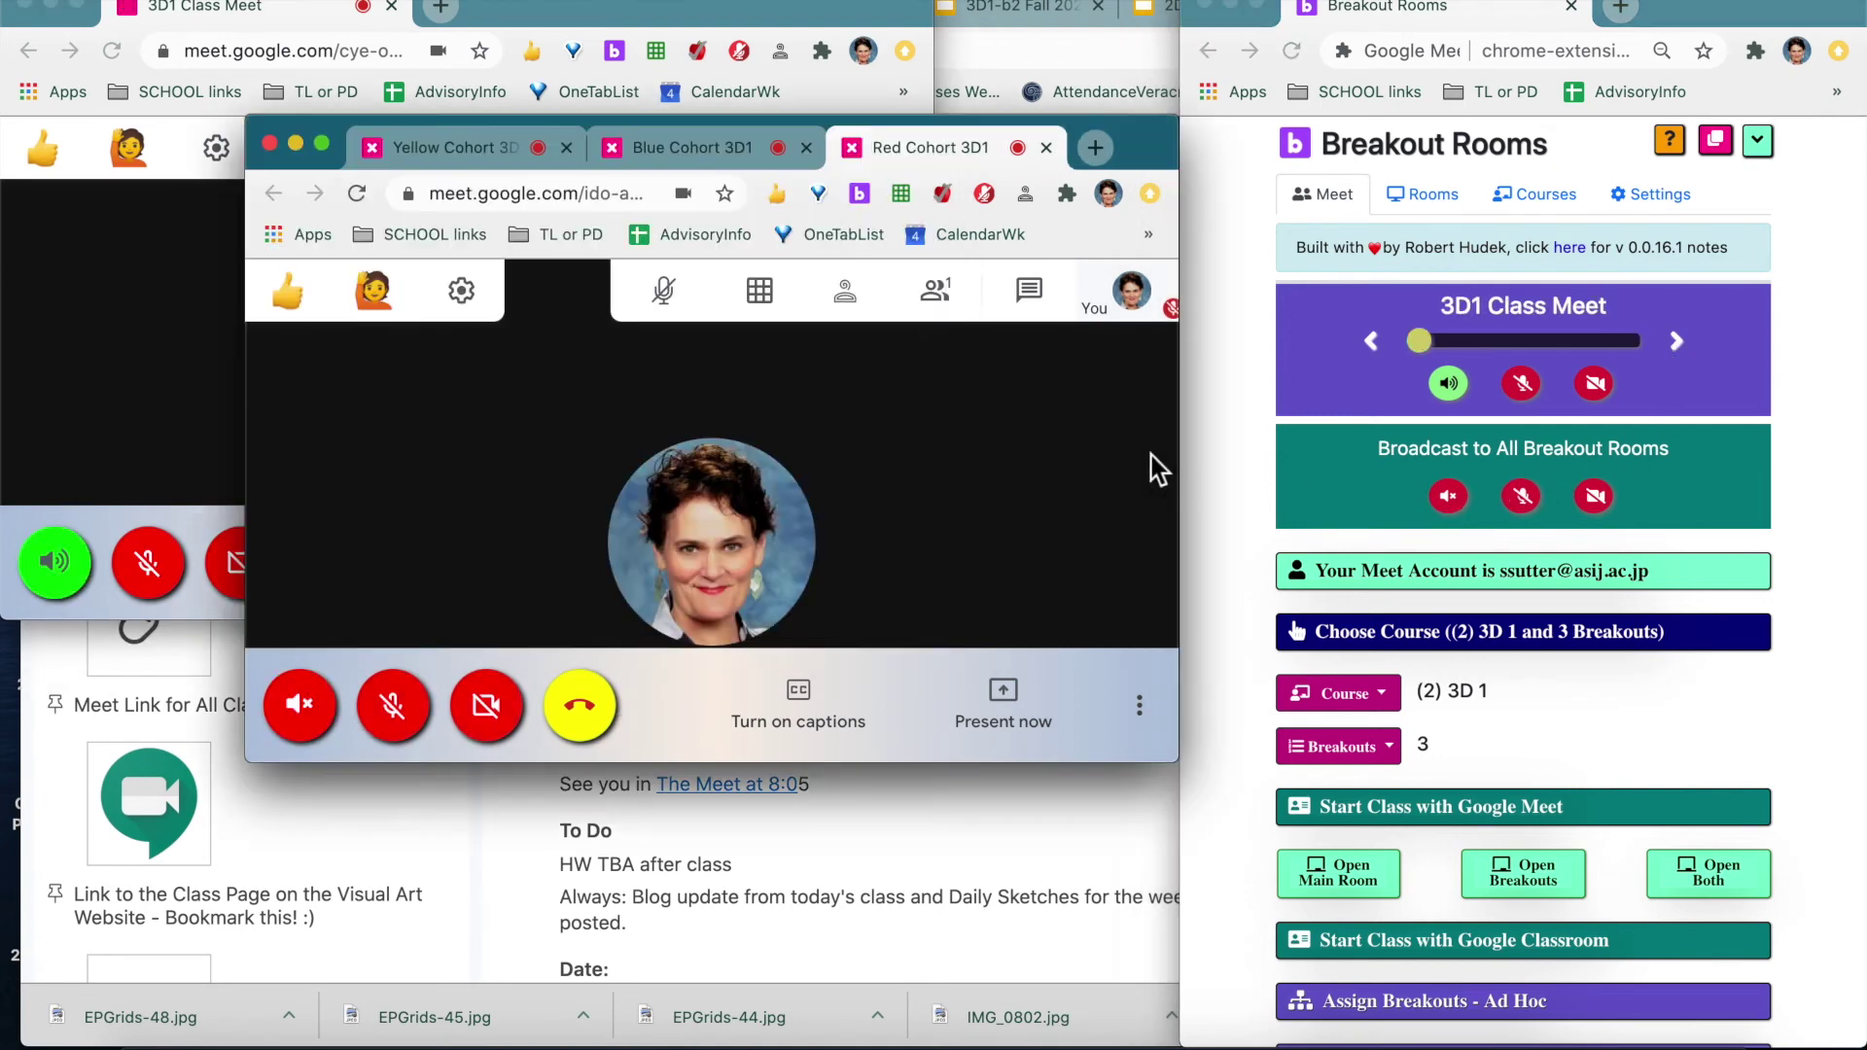
{"action": "left_click", "coordinate": [1524, 500]}
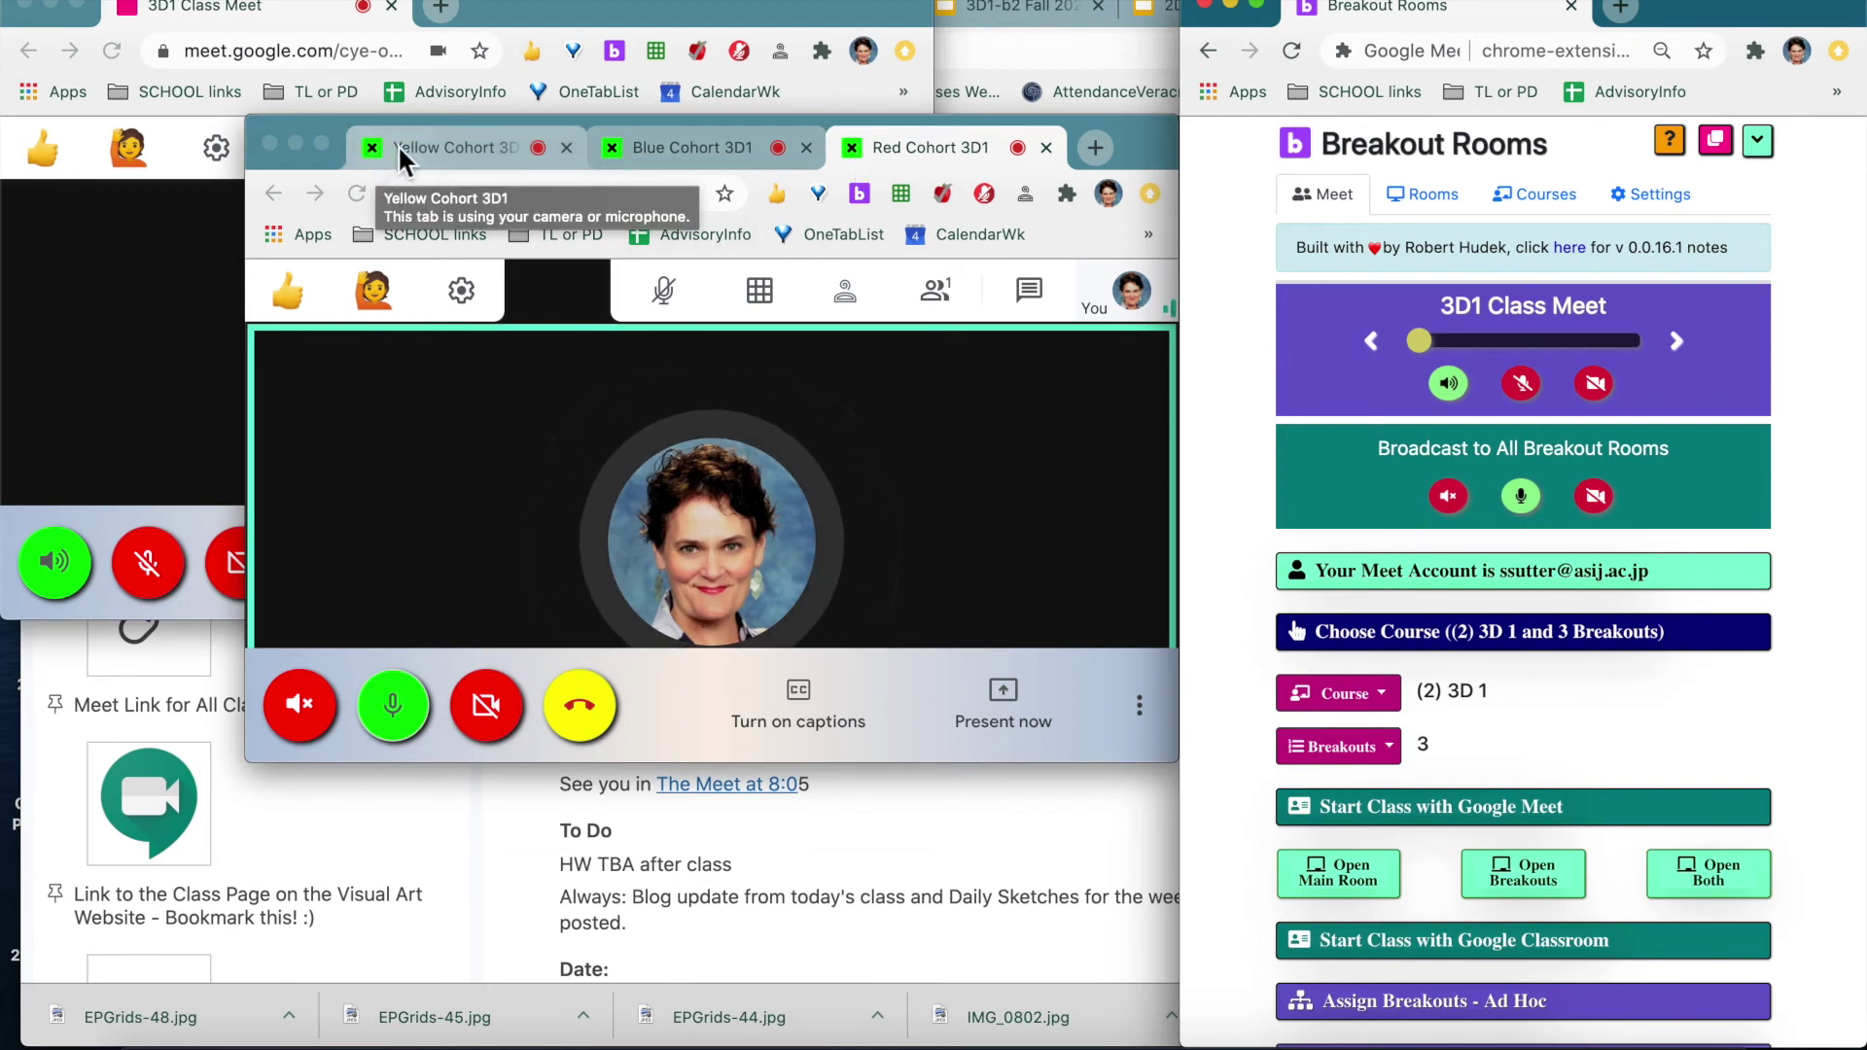
{"action": "left_click", "coordinate": [1542, 498]}
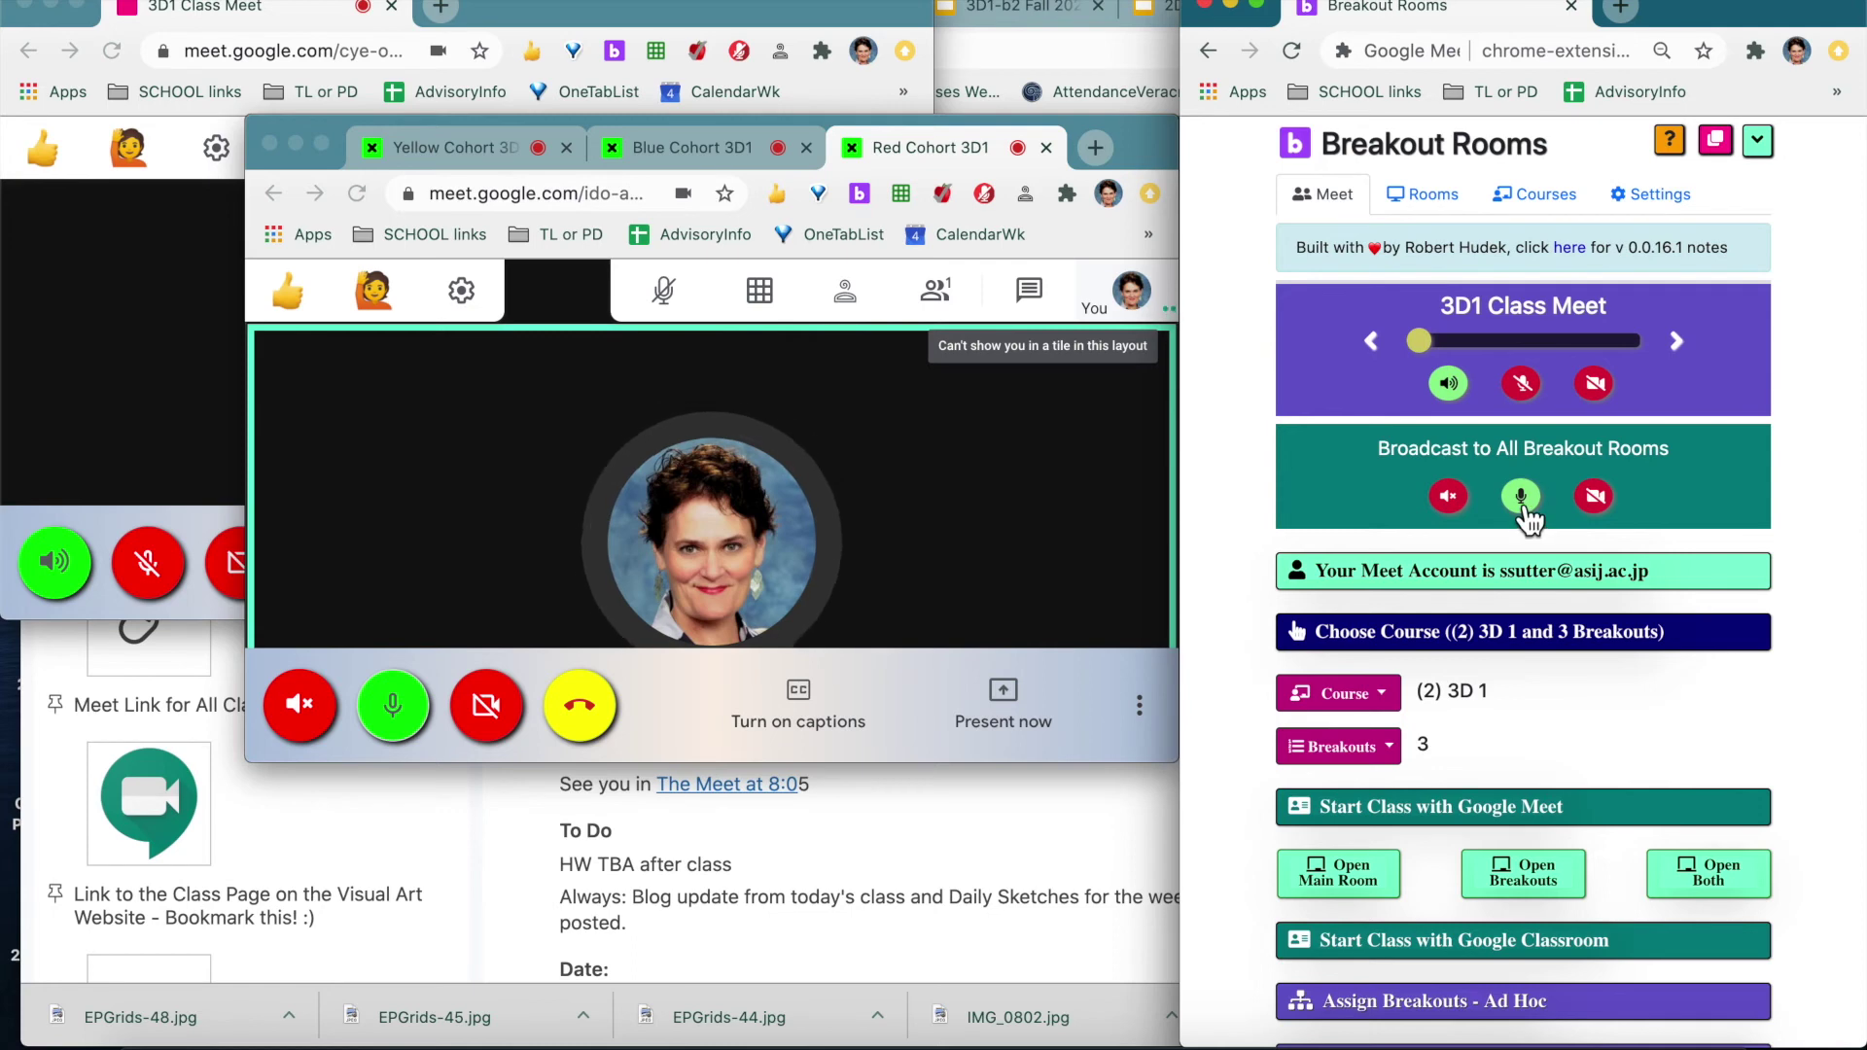
Step: Switch the course to (1) Idea to Object in the room list and return to the Meet controls
{"action": "left_click", "coordinate": [1445, 208]}
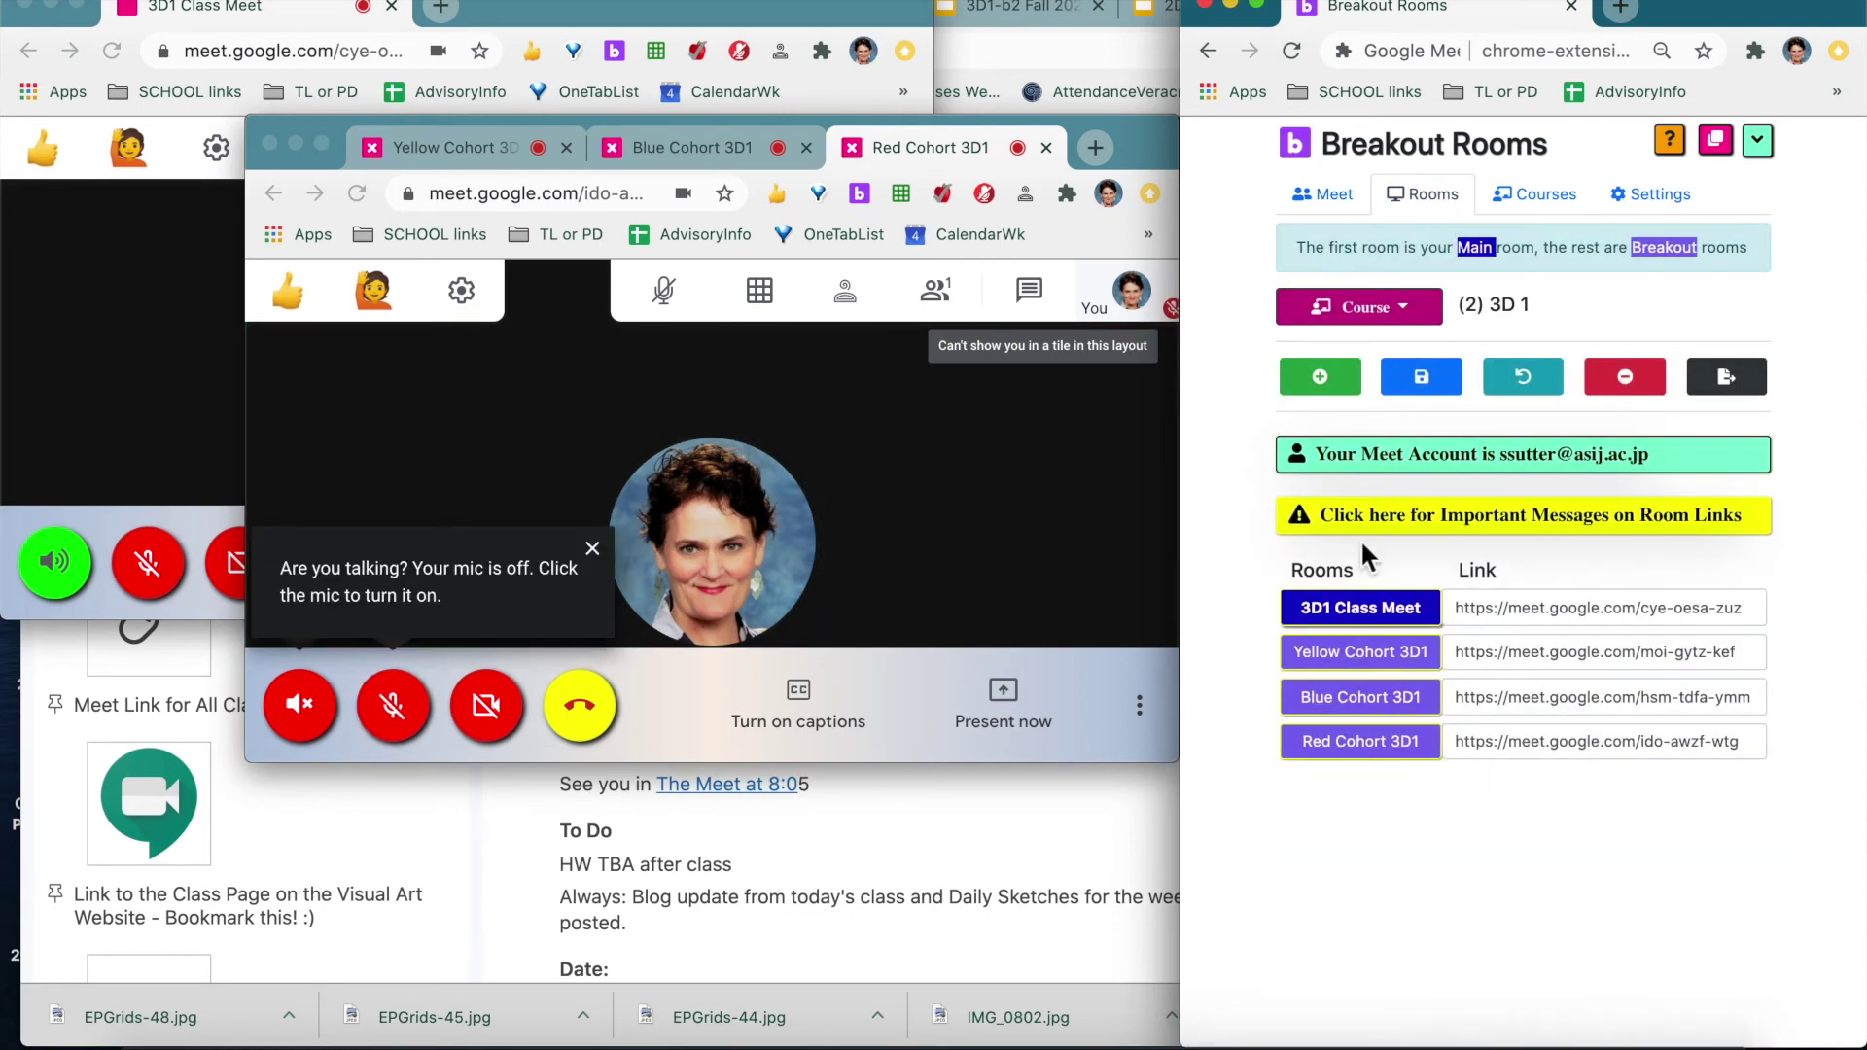
{"action": "left_click", "coordinate": [1375, 305]}
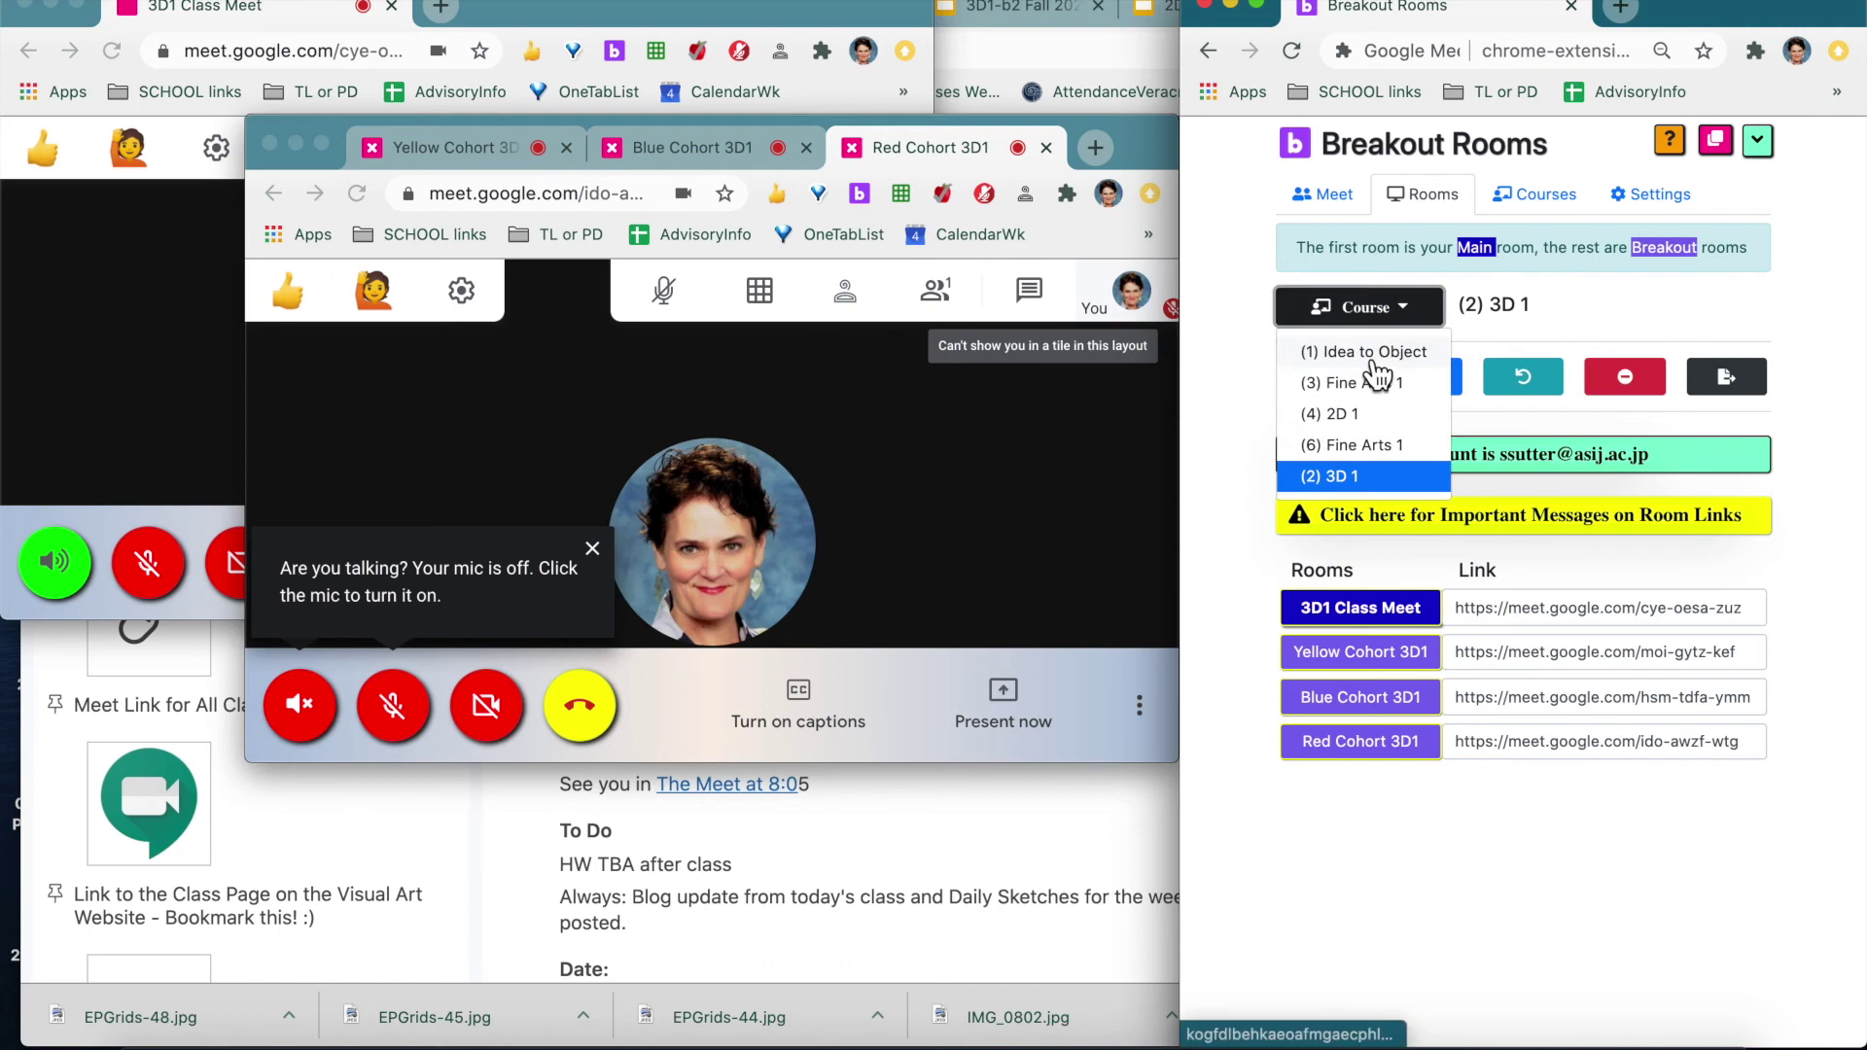
{"action": "left_click", "coordinate": [1366, 356]}
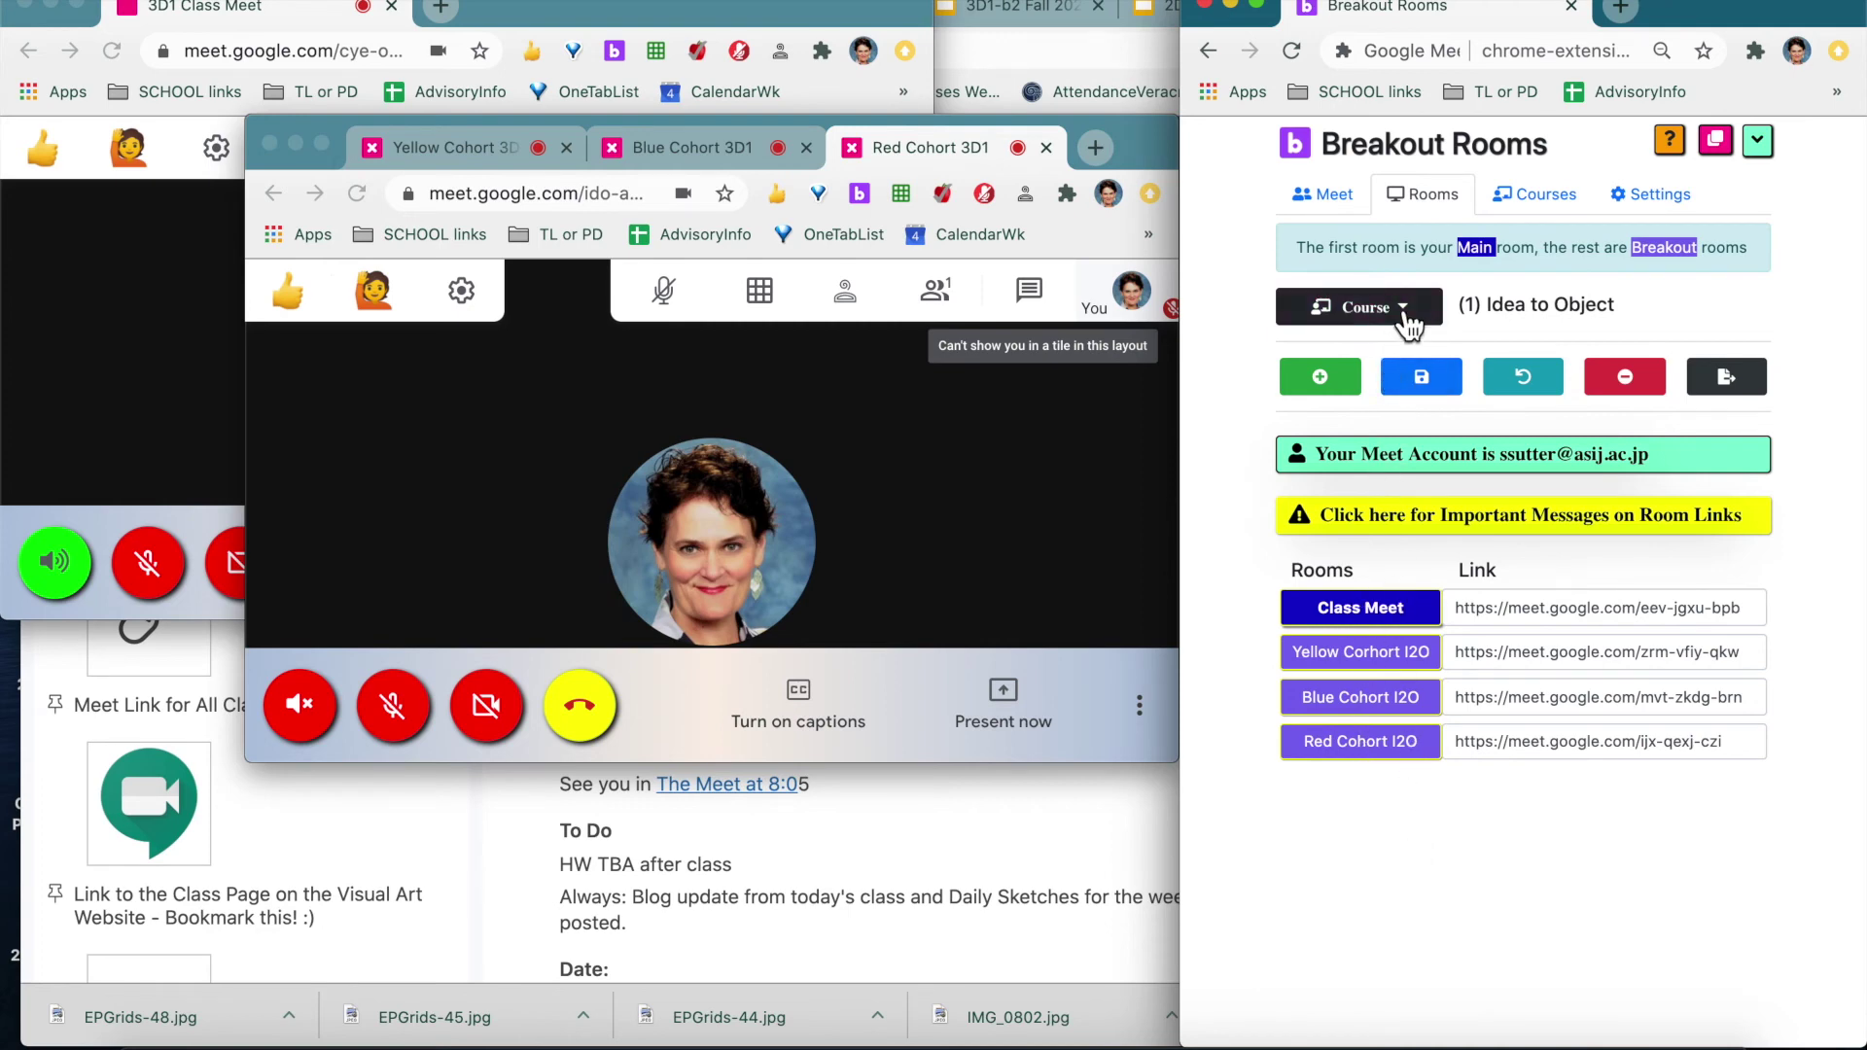
{"action": "left_click", "coordinate": [1330, 204]}
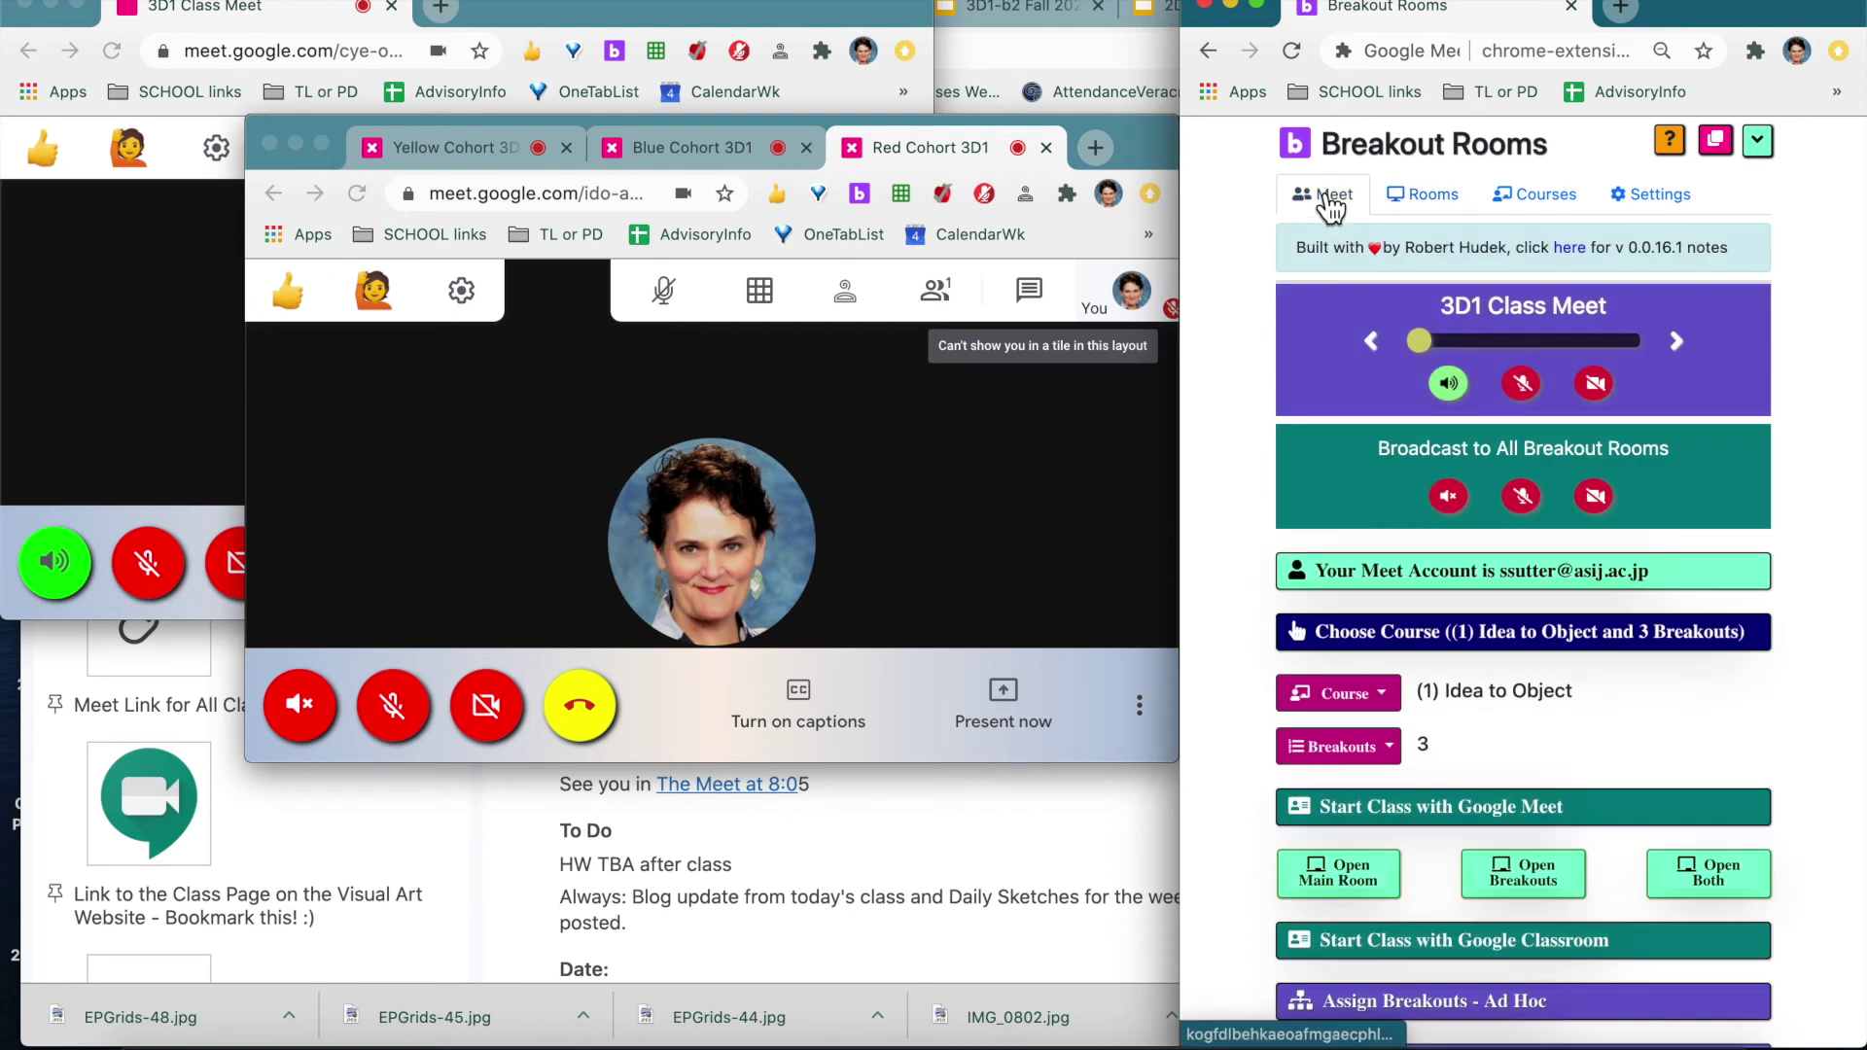
Step: Expand the pre-assigned breakouts instructions, copy the Idea to Object breakout room links to the clipboard, and highlight the listed cohort links
{"action": "scroll", "coordinate": [1537, 733], "scroll_direction": "down", "scroll_amount": 2}
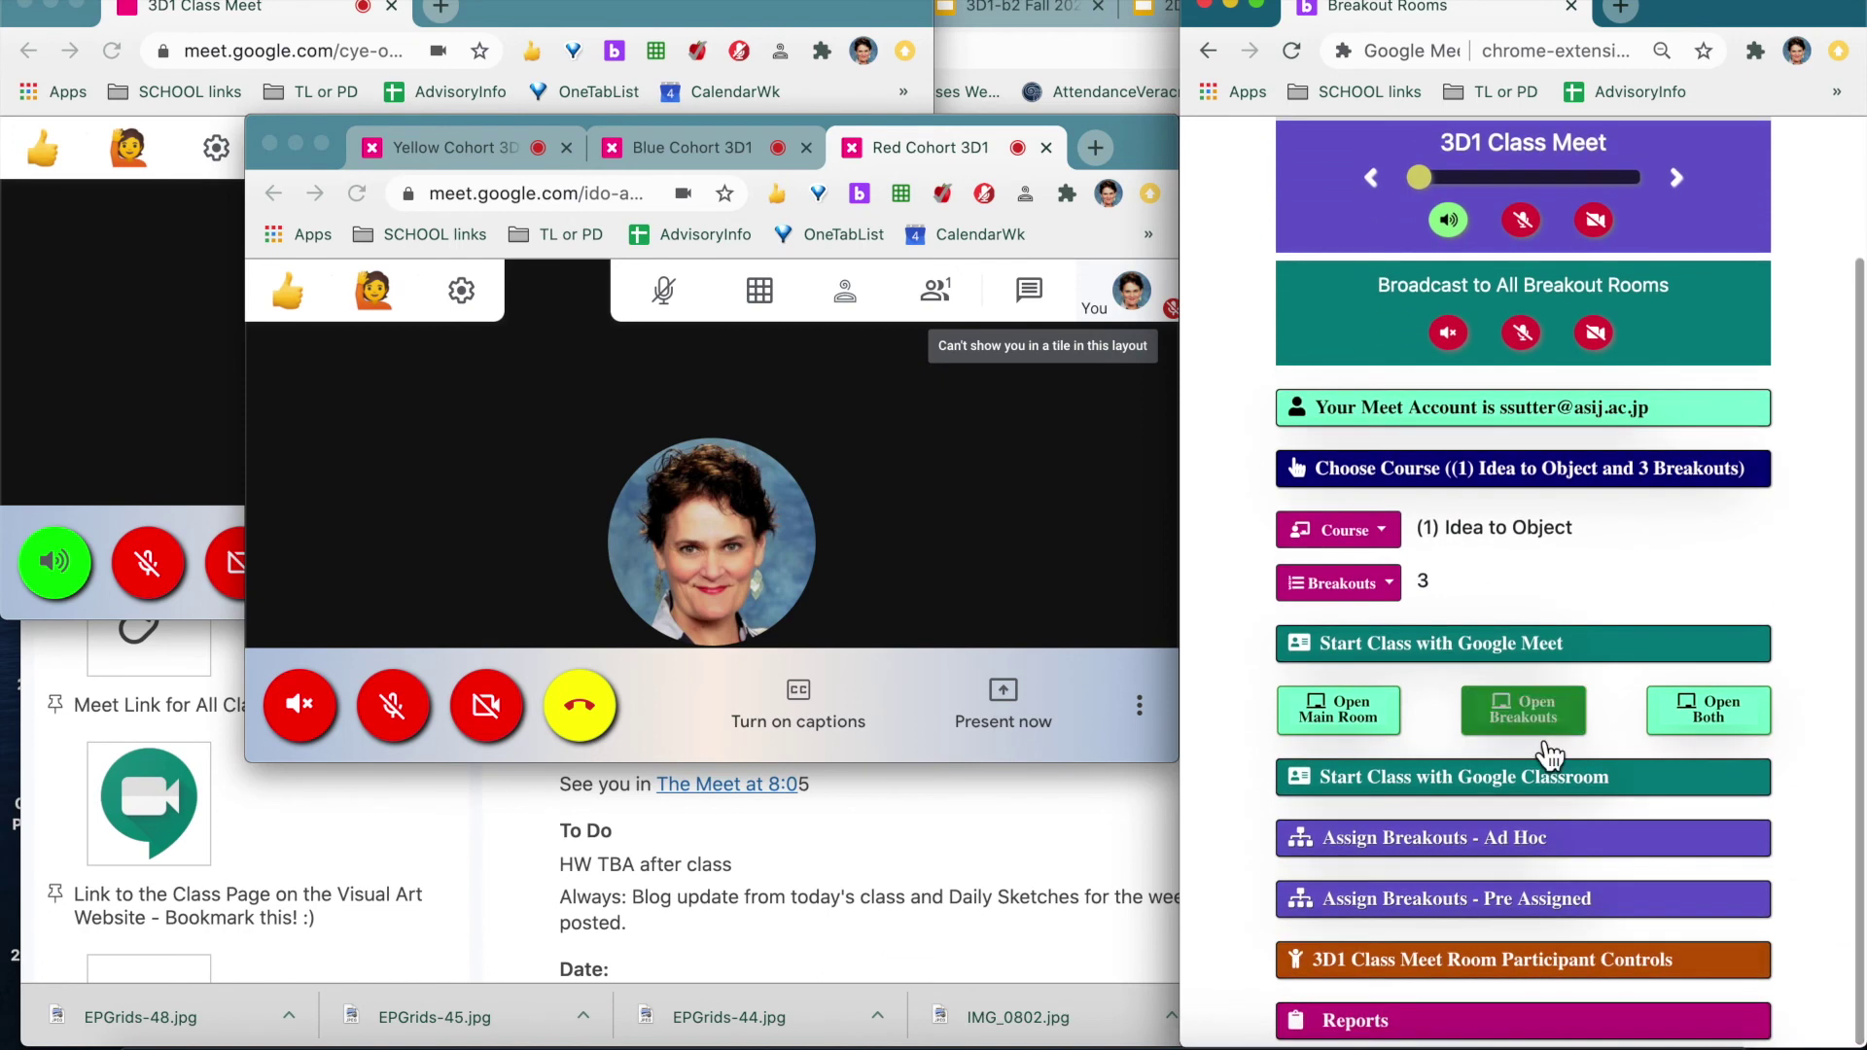
{"action": "left_click", "coordinate": [1475, 909]}
{"action": "scroll", "coordinate": [1468, 904], "scroll_direction": "down", "scroll_amount": 6}
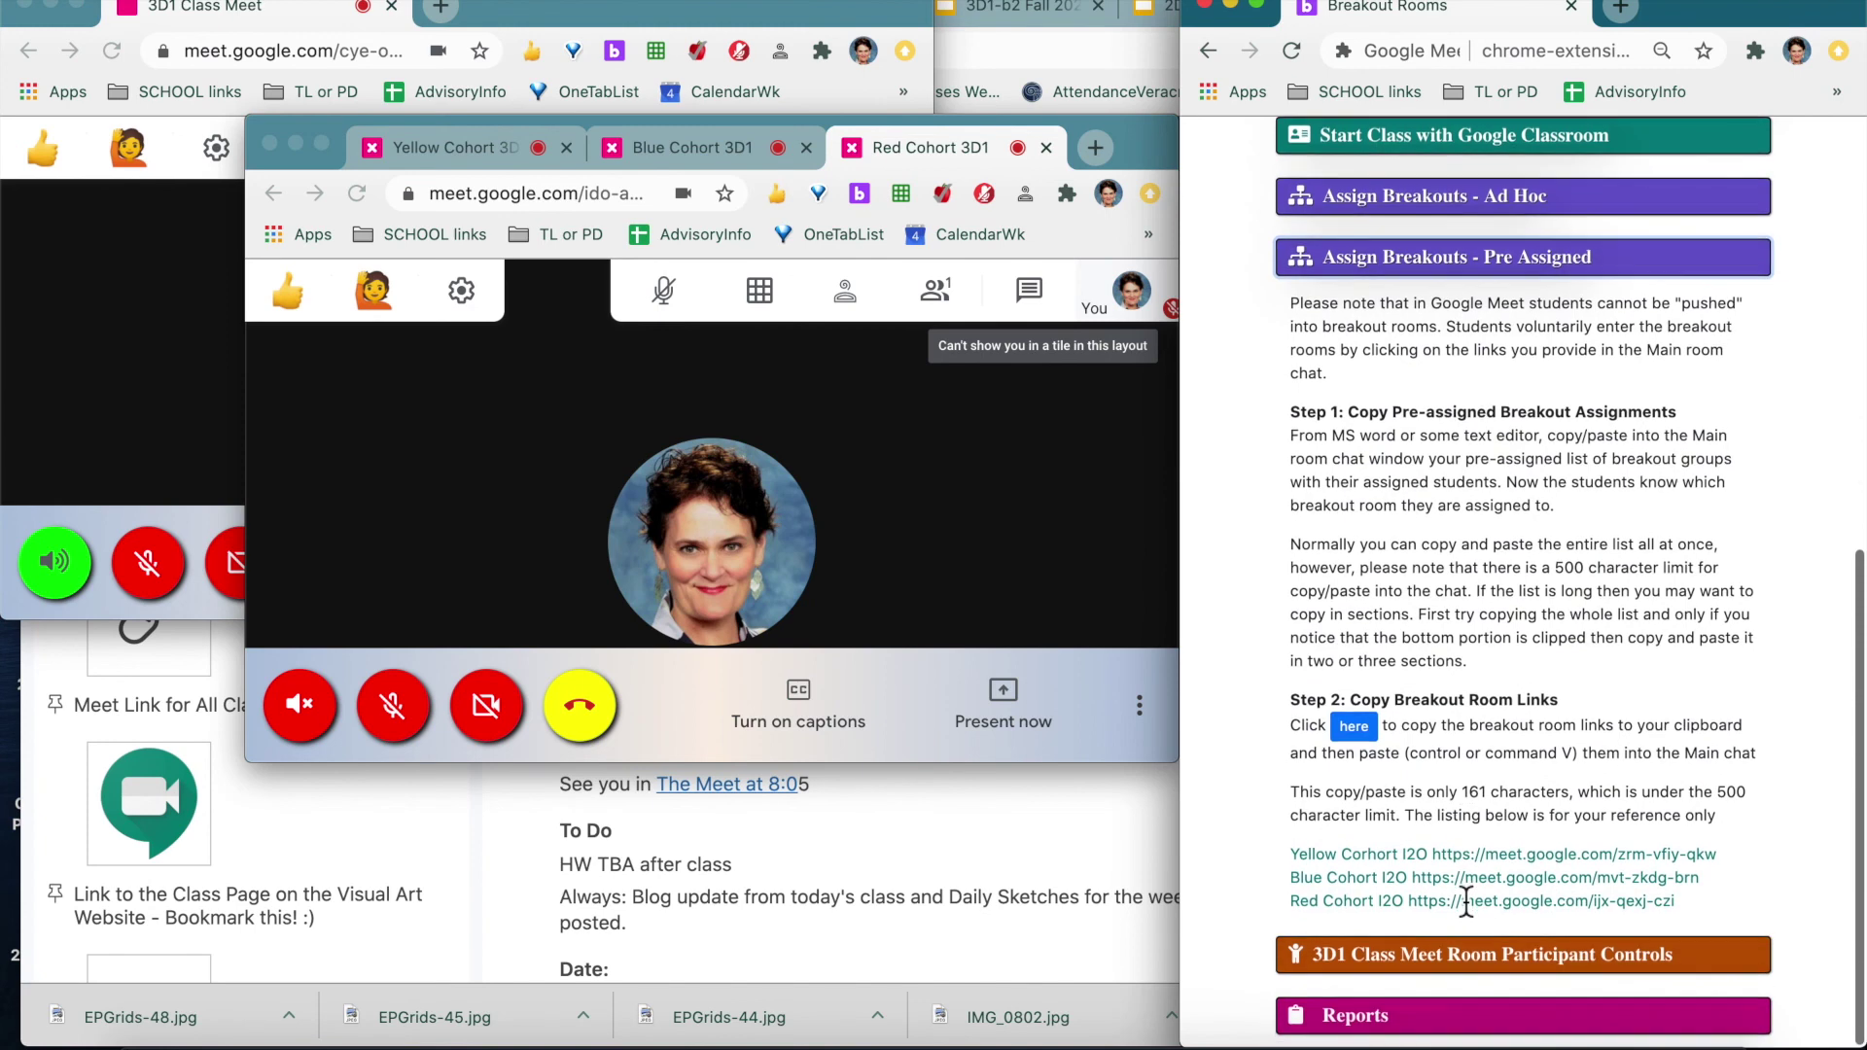
{"action": "left_click", "coordinate": [1356, 733]}
{"action": "left_click_drag", "start_coordinate": [1287, 856], "coordinate": [1713, 918]}
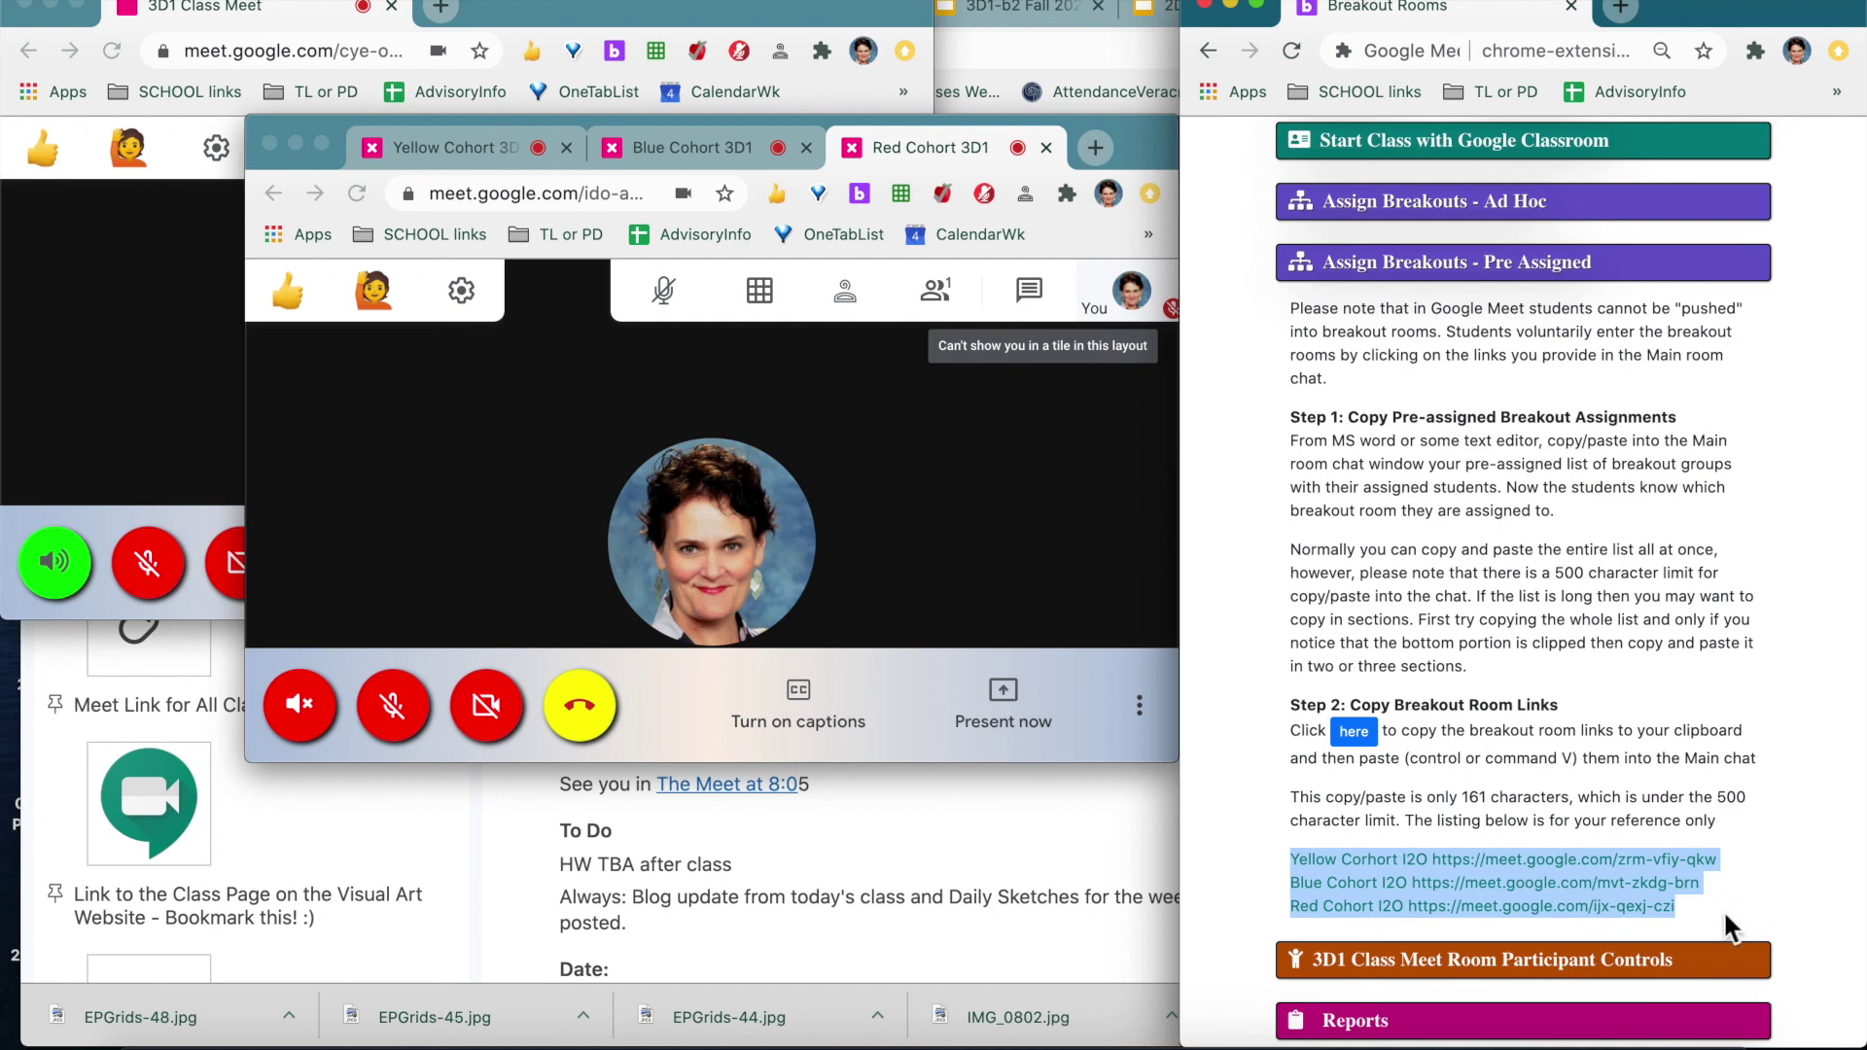
{"action": "left_click", "coordinate": [1690, 963]}
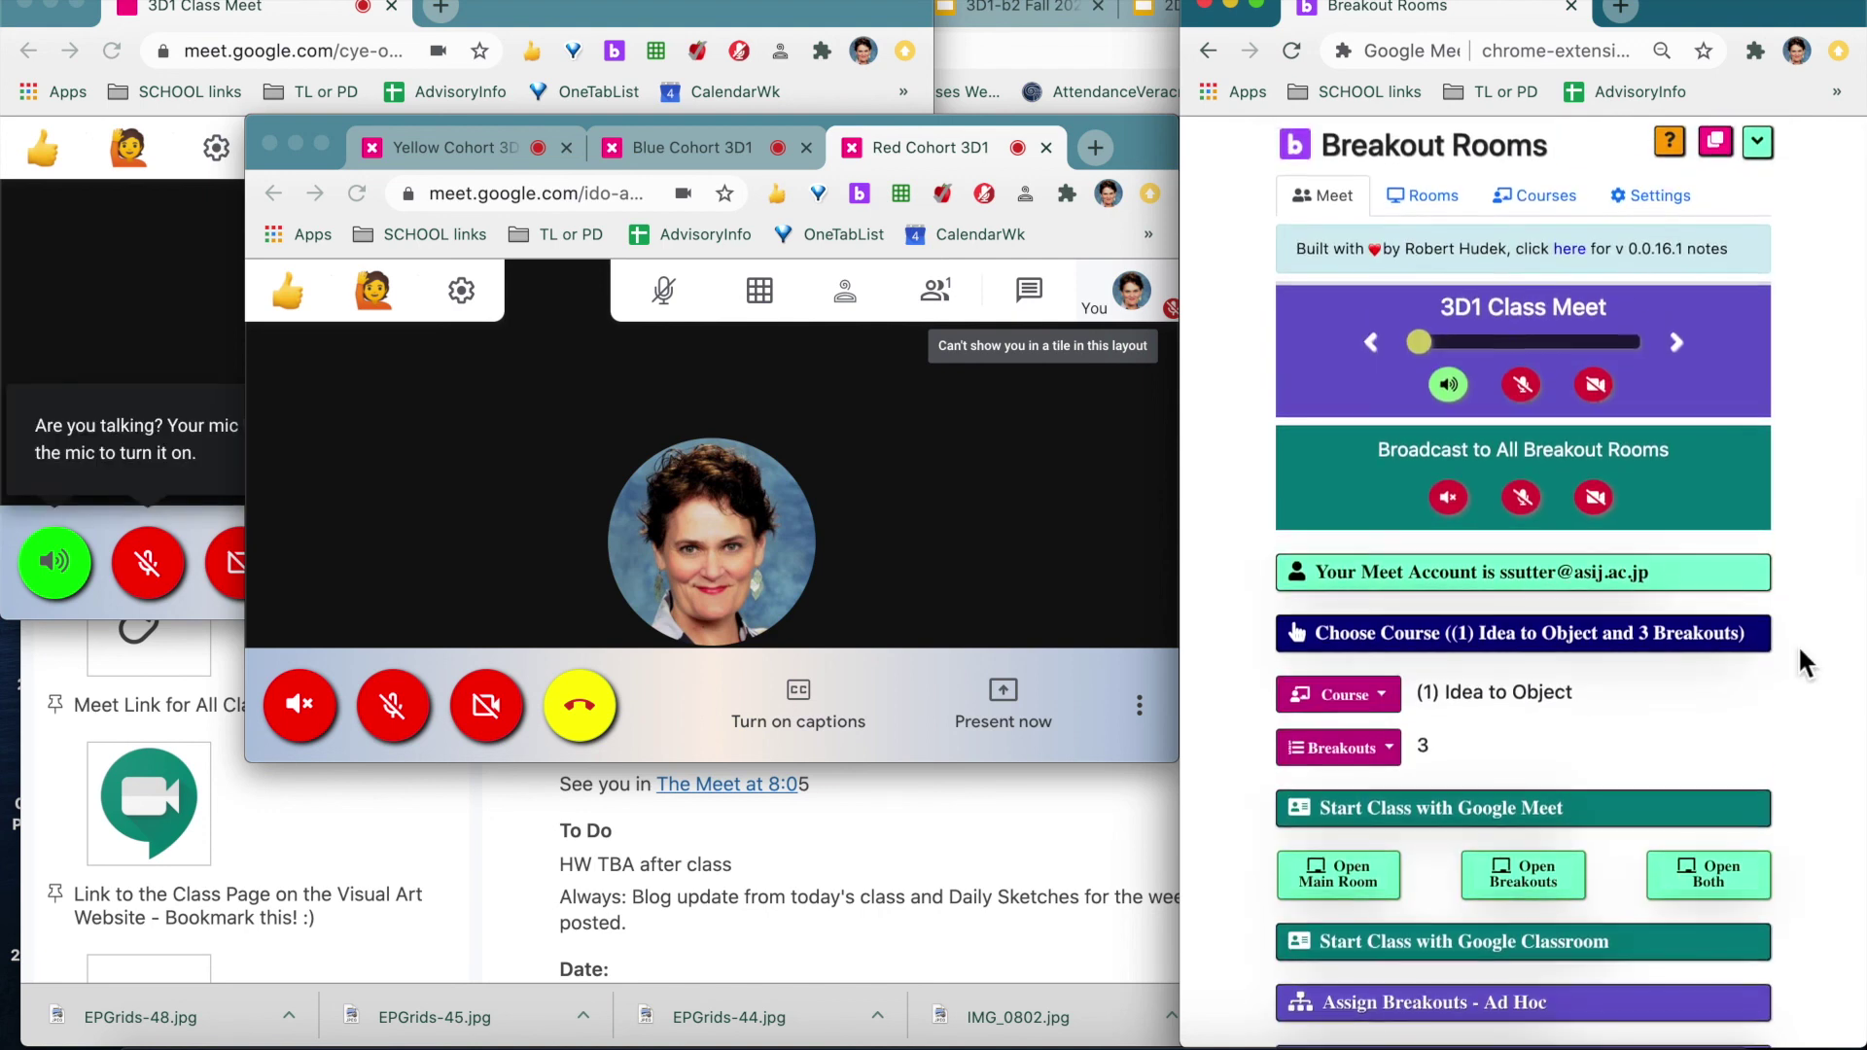